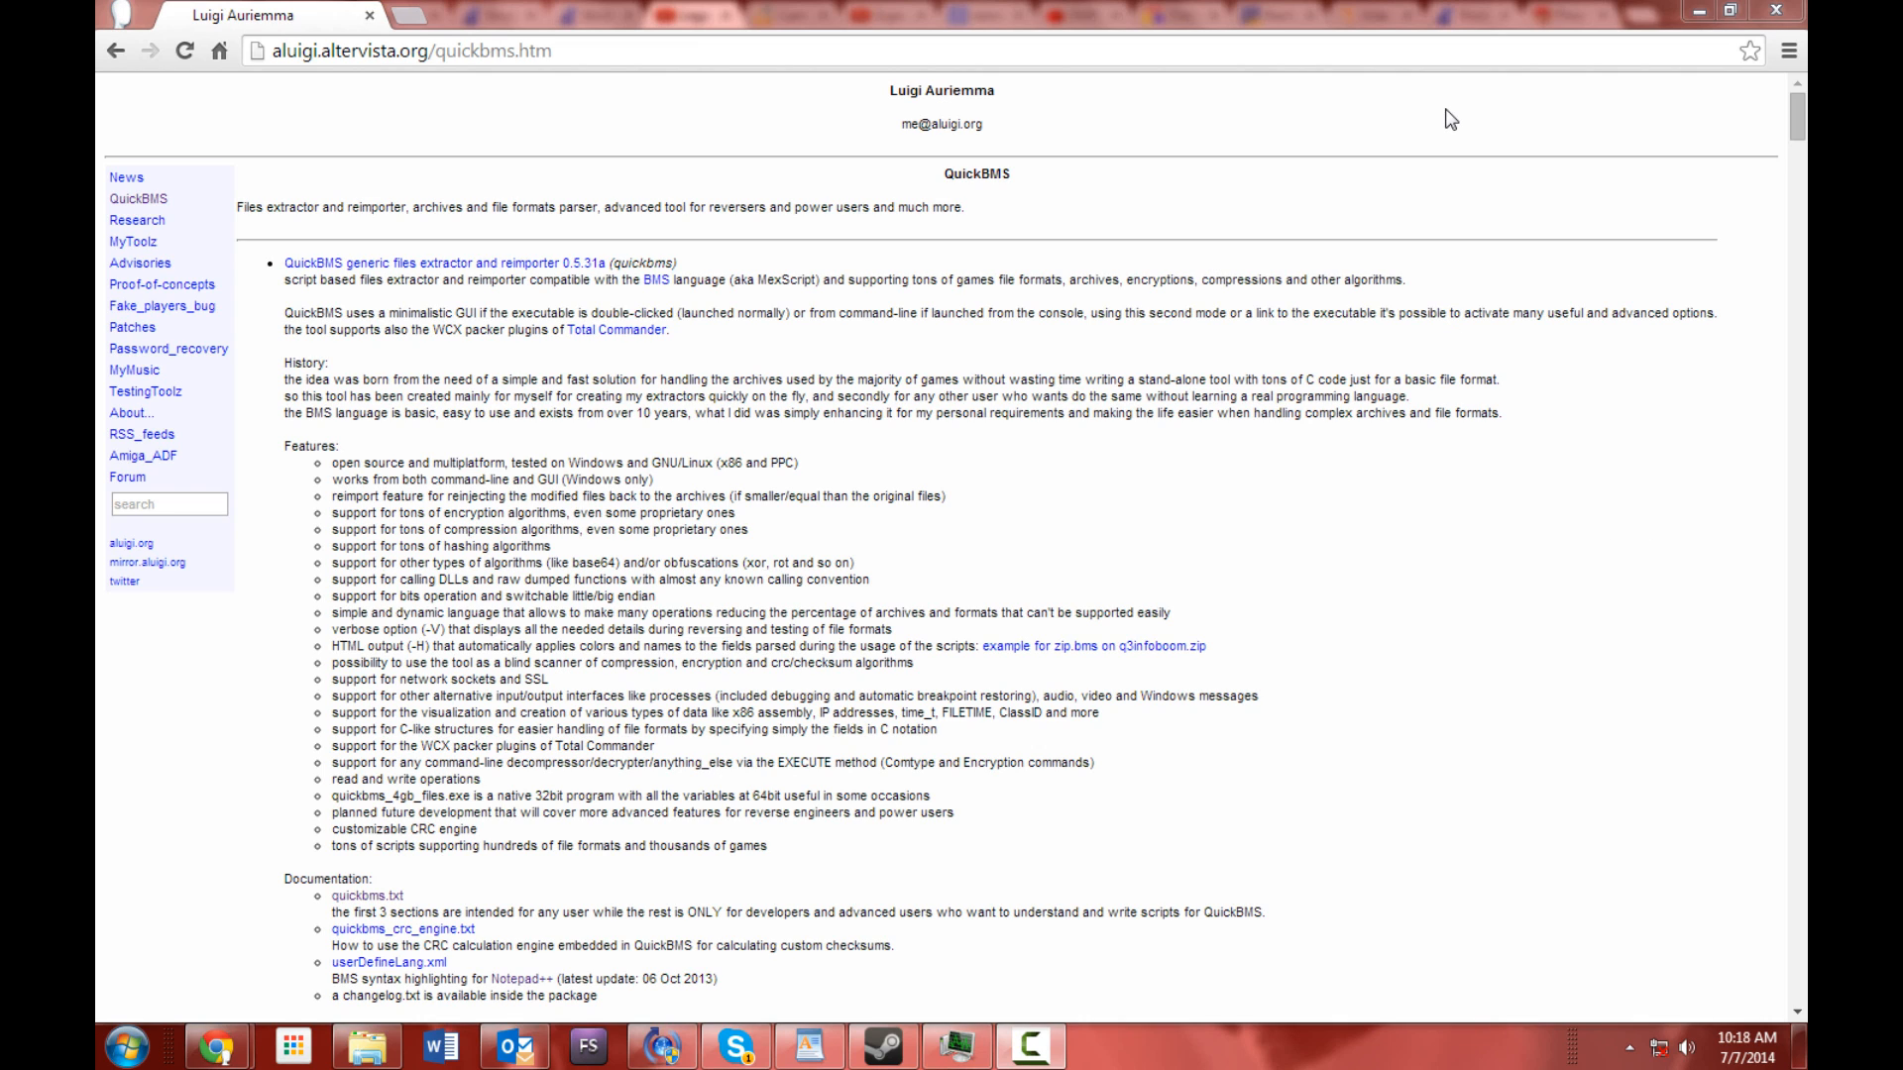
Look over the QuickBMS page, from its features and documentation down to the list of main scripts
scroll(1542, 548, "down", 3)
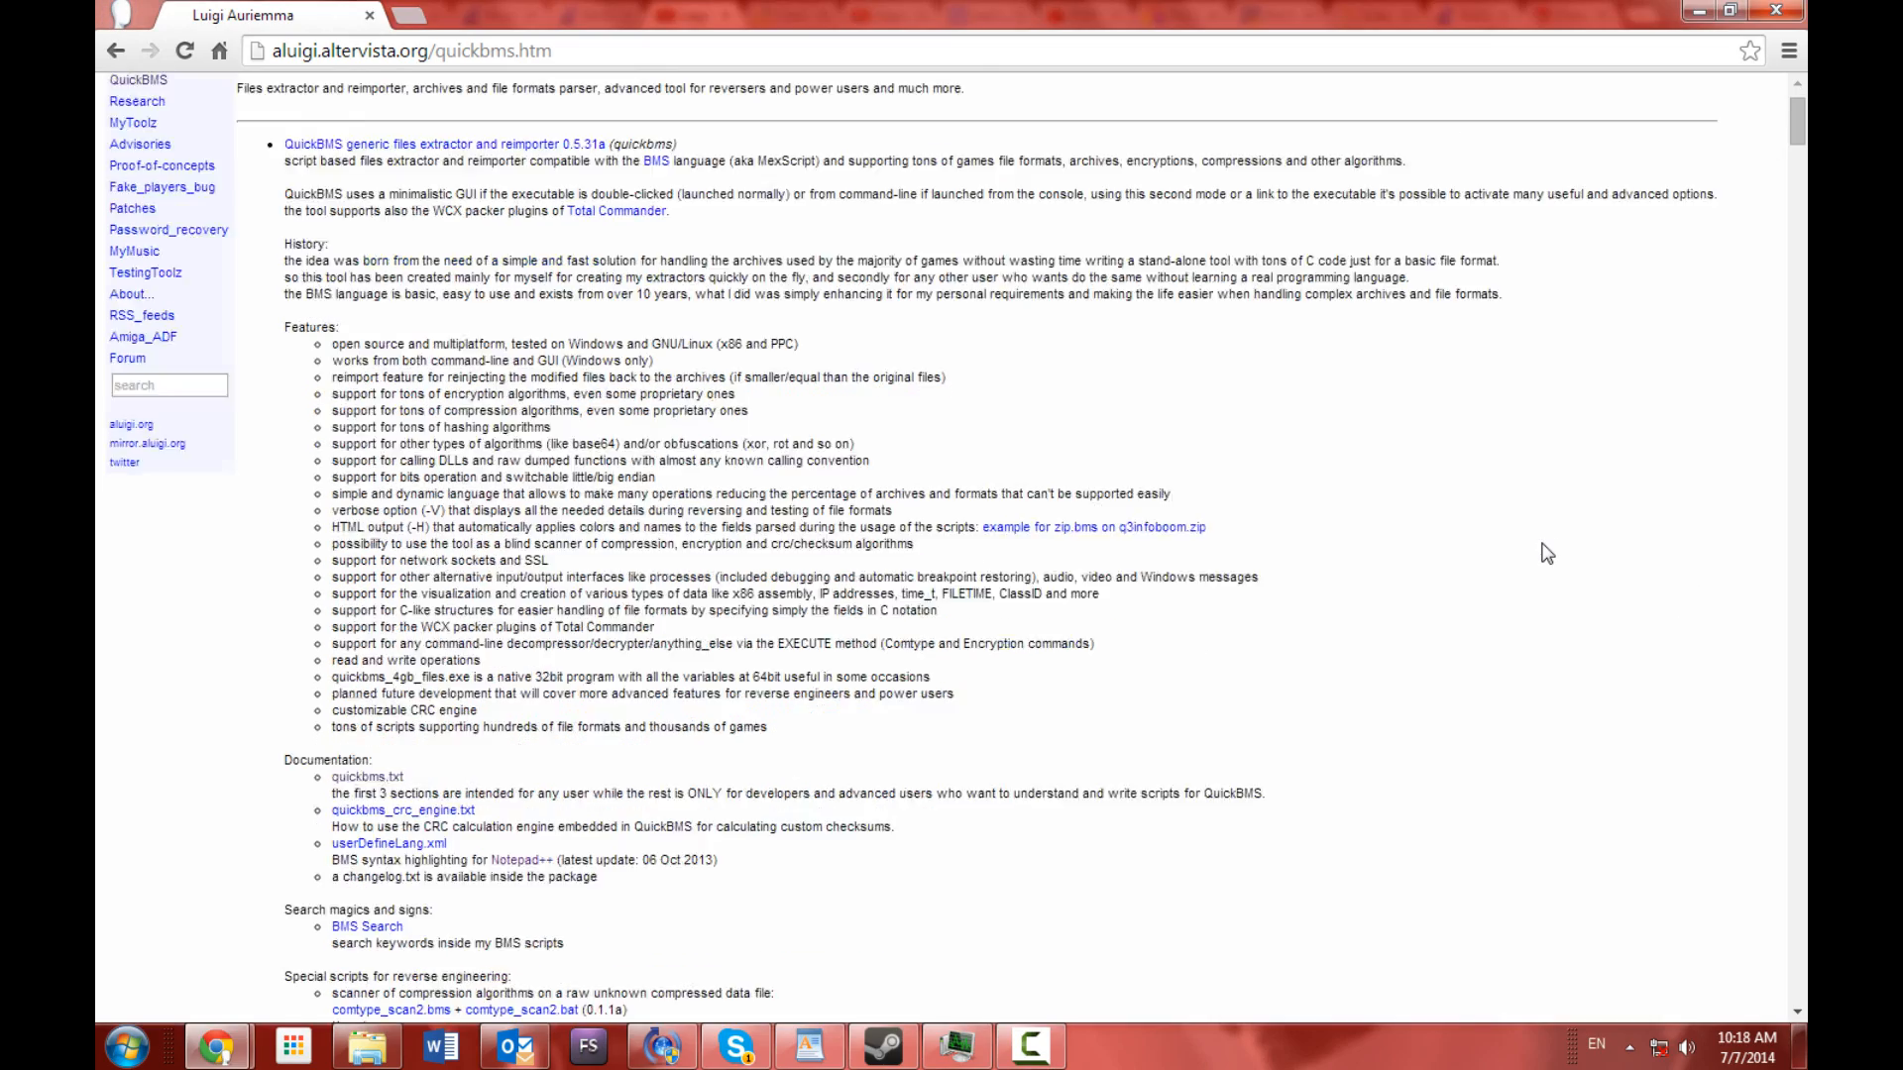
scroll(1542, 553, "down", 20)
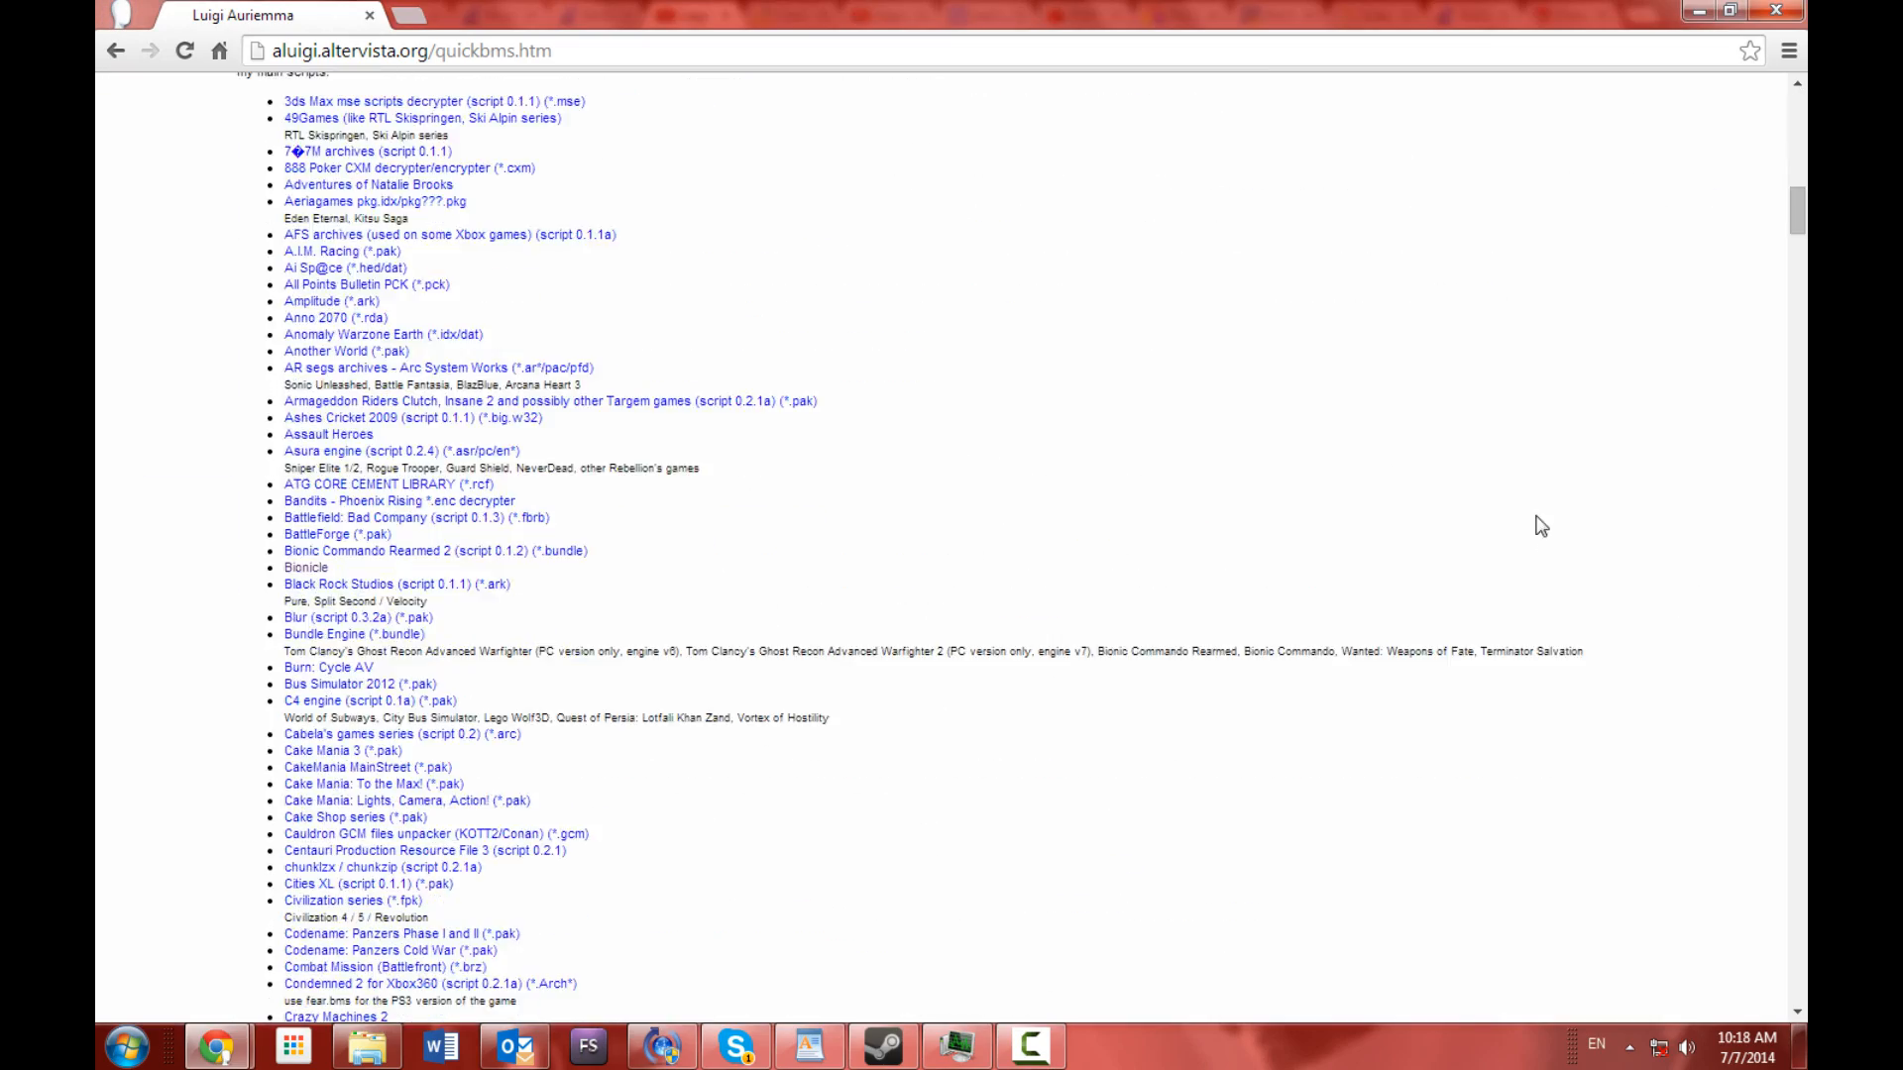
scroll(1531, 530, "up", 20)
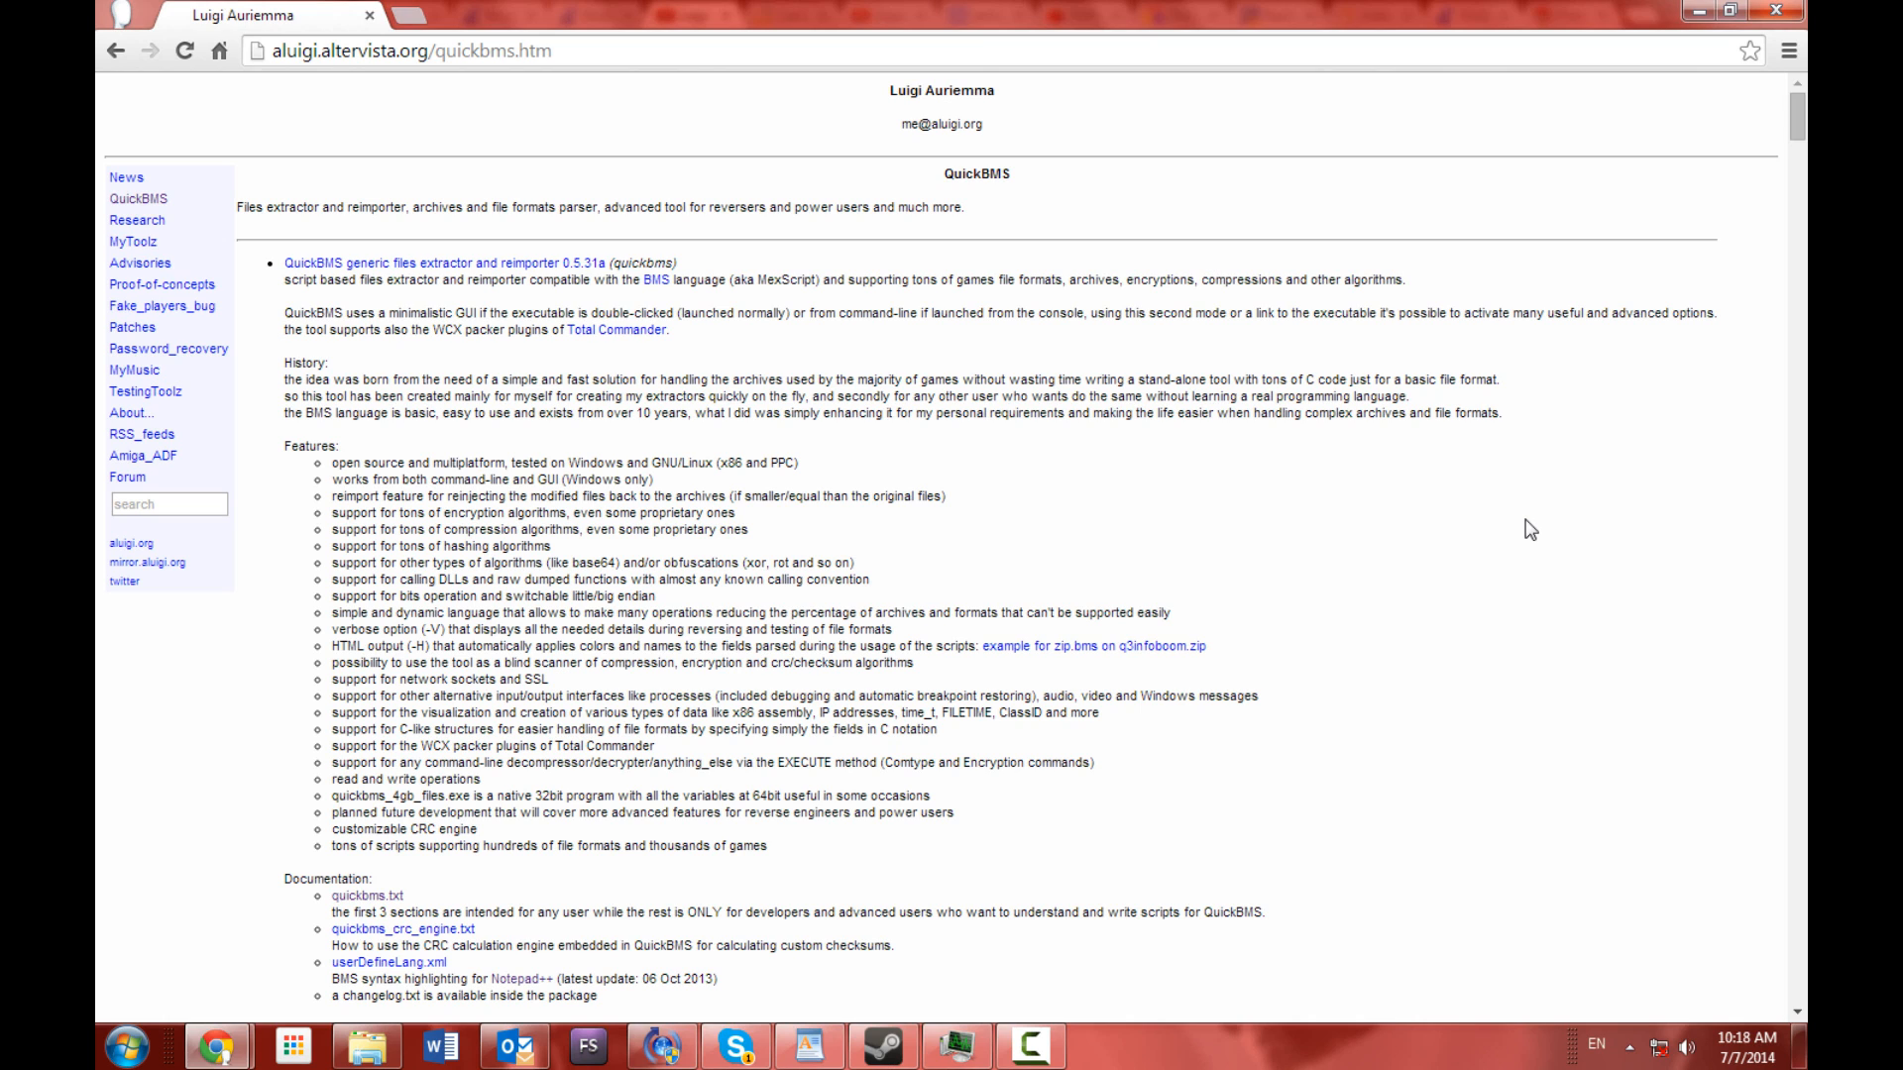
scroll(1530, 530, "down", 1)
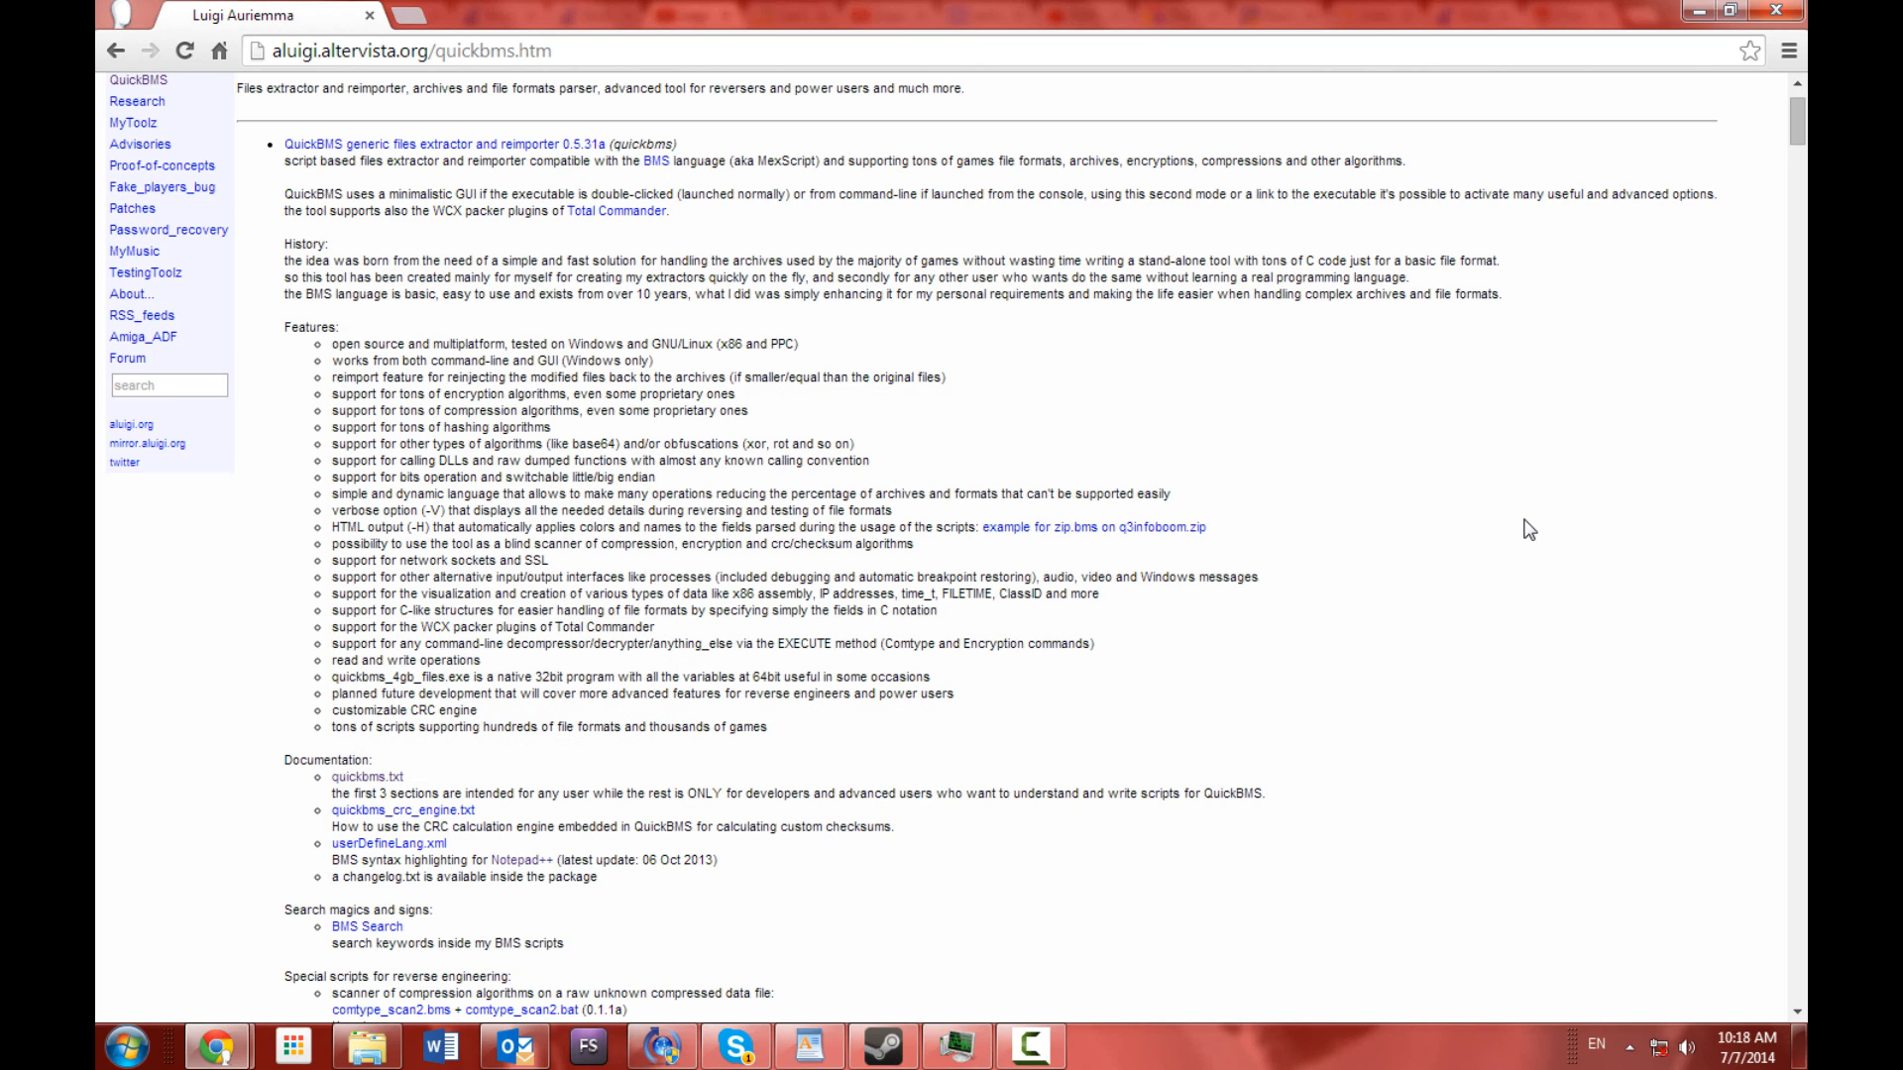
scroll(1529, 530, "up", 1)
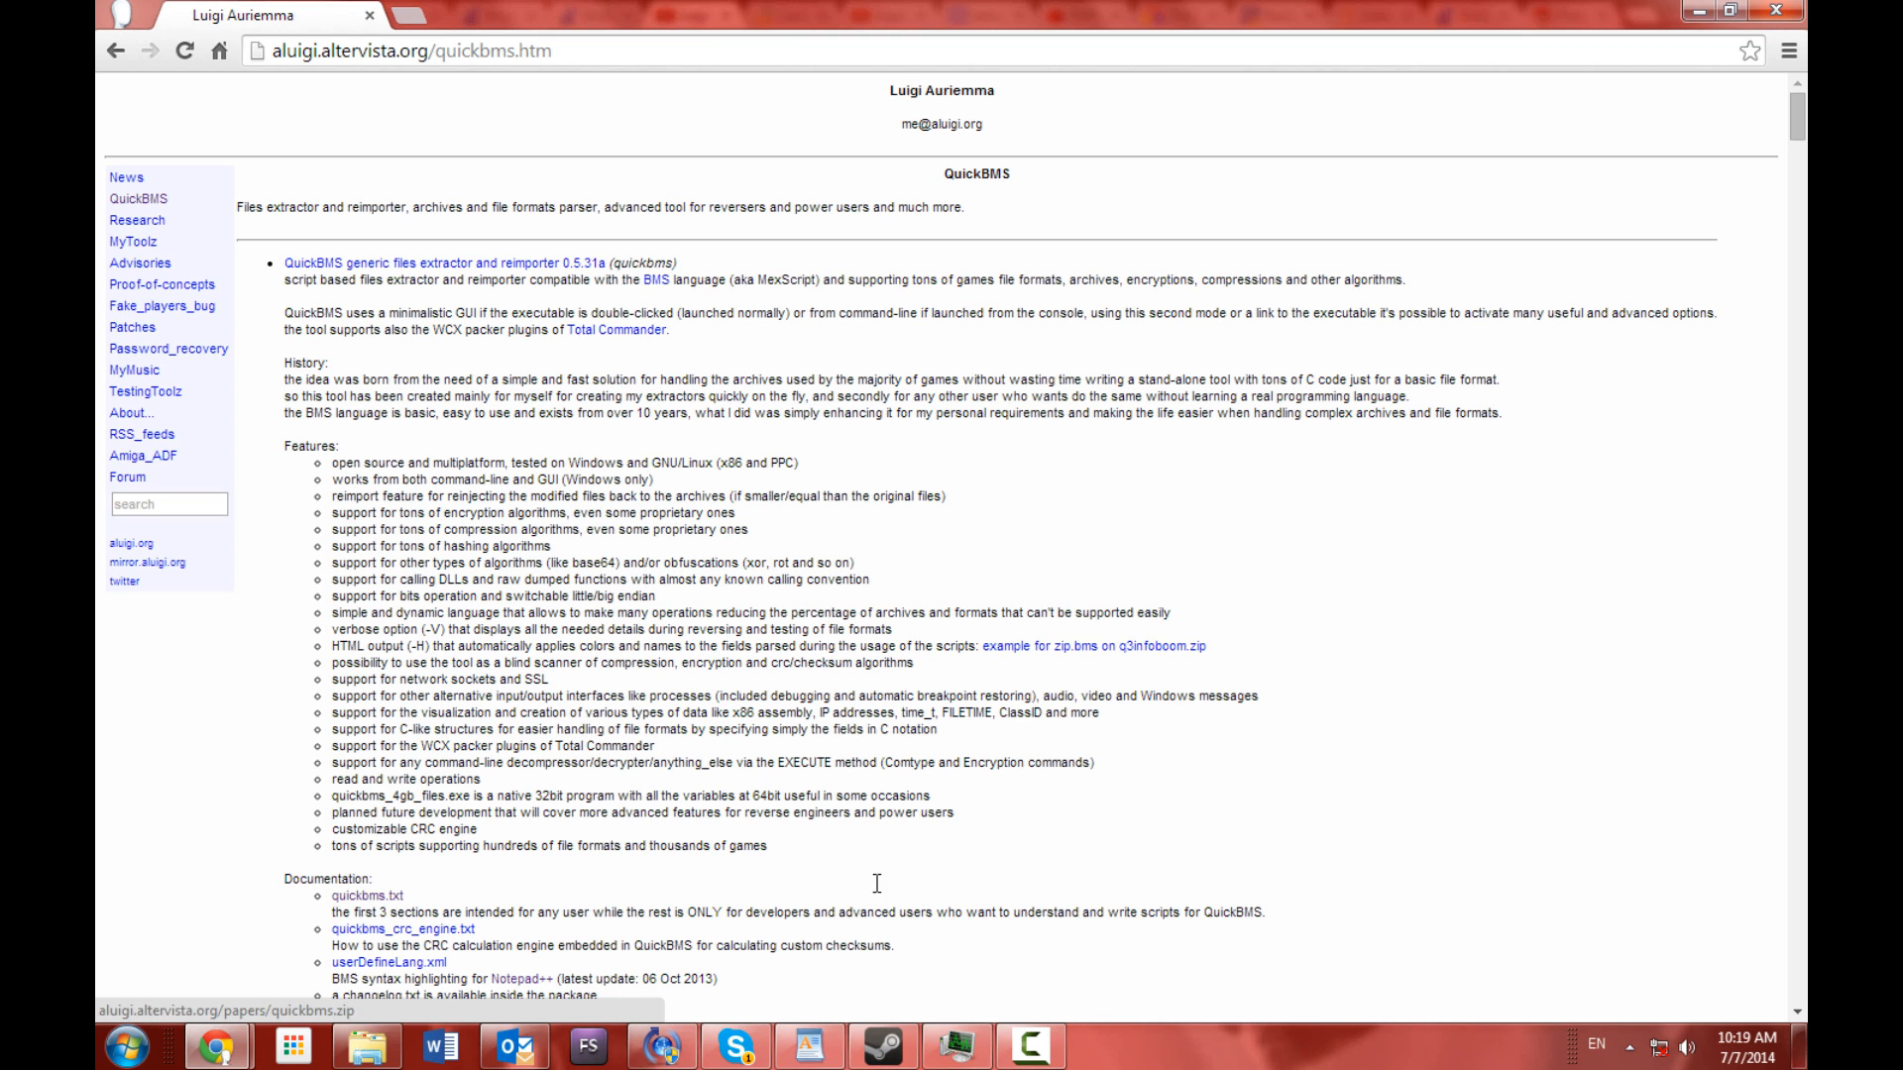
Show the desktop and open the quickbms folder inside the Modding Stuff folder
left_click(1798, 1046)
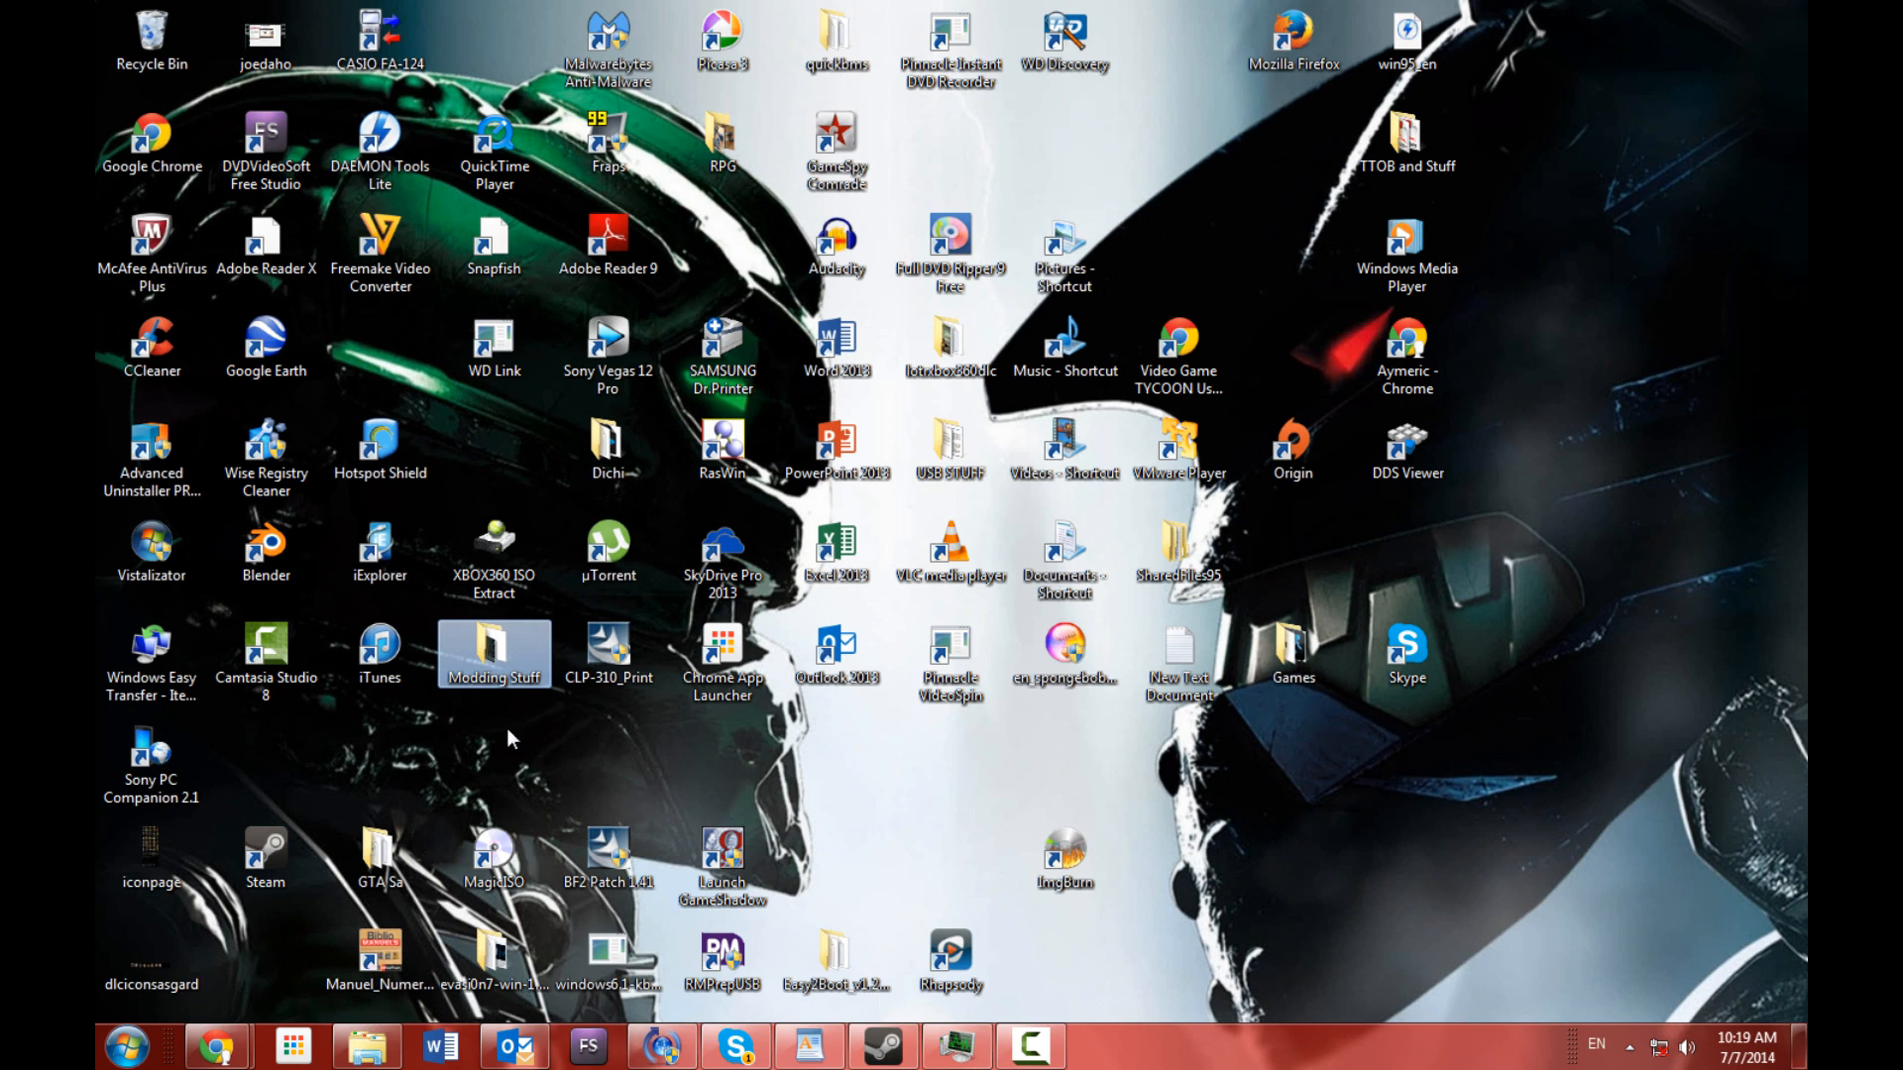
double_click(485, 648)
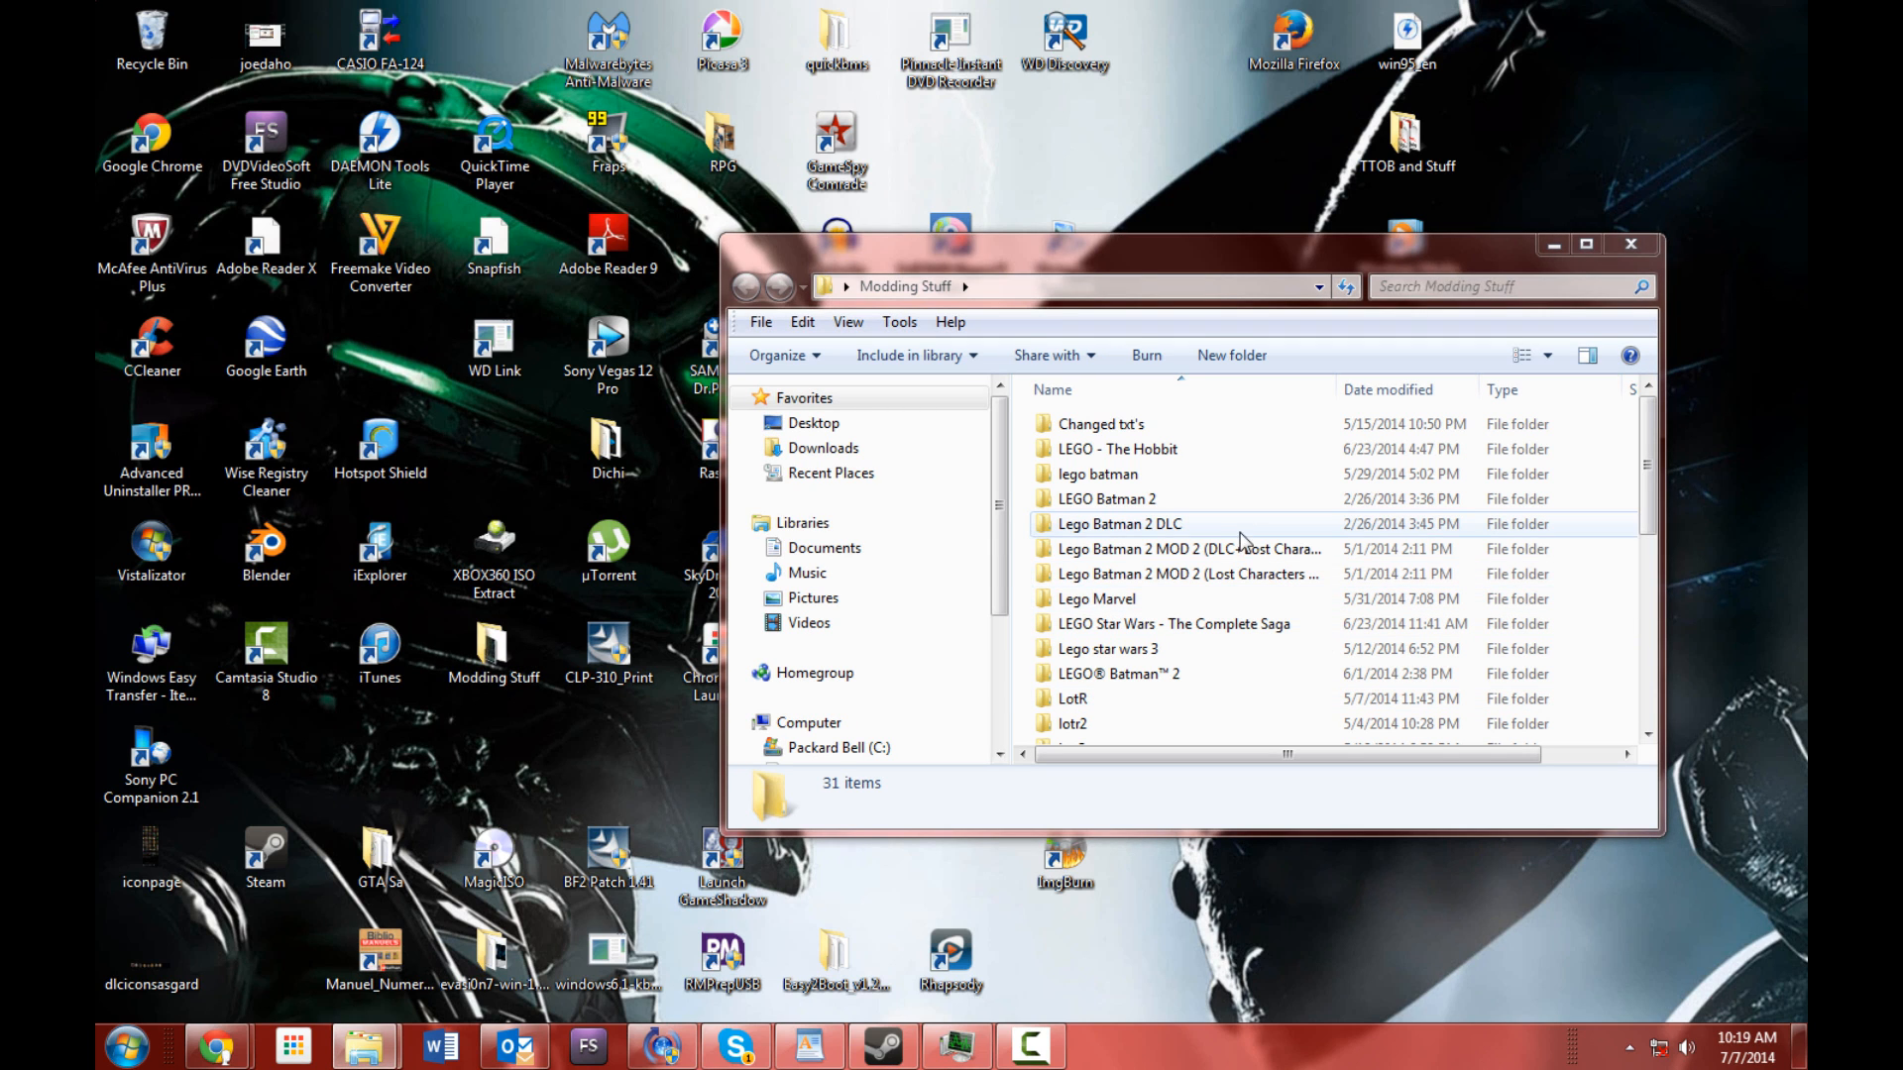
left_click_drag(1645, 436, 1646, 557)
double_click(1139, 534)
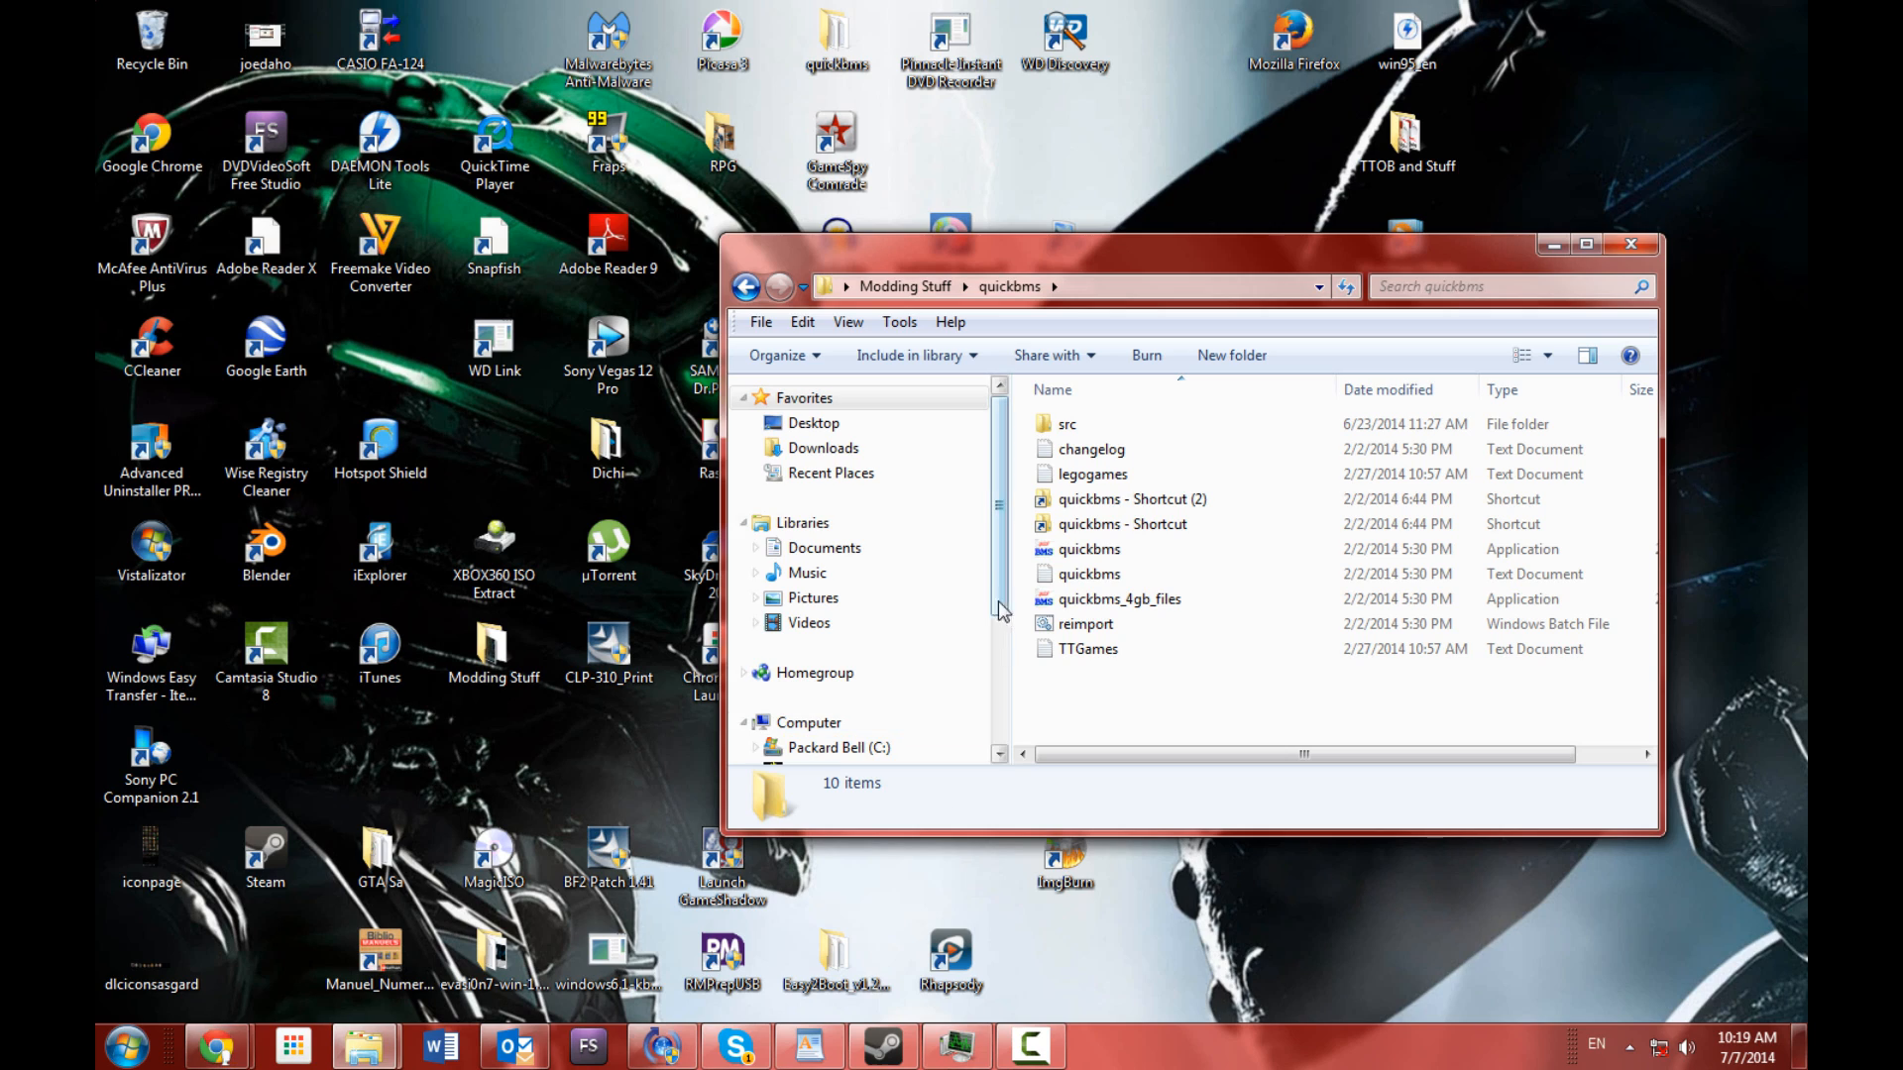
Return to the QuickBMS page in Chrome and open the Bionicle script from the main scripts list
mouse_move(213, 1058)
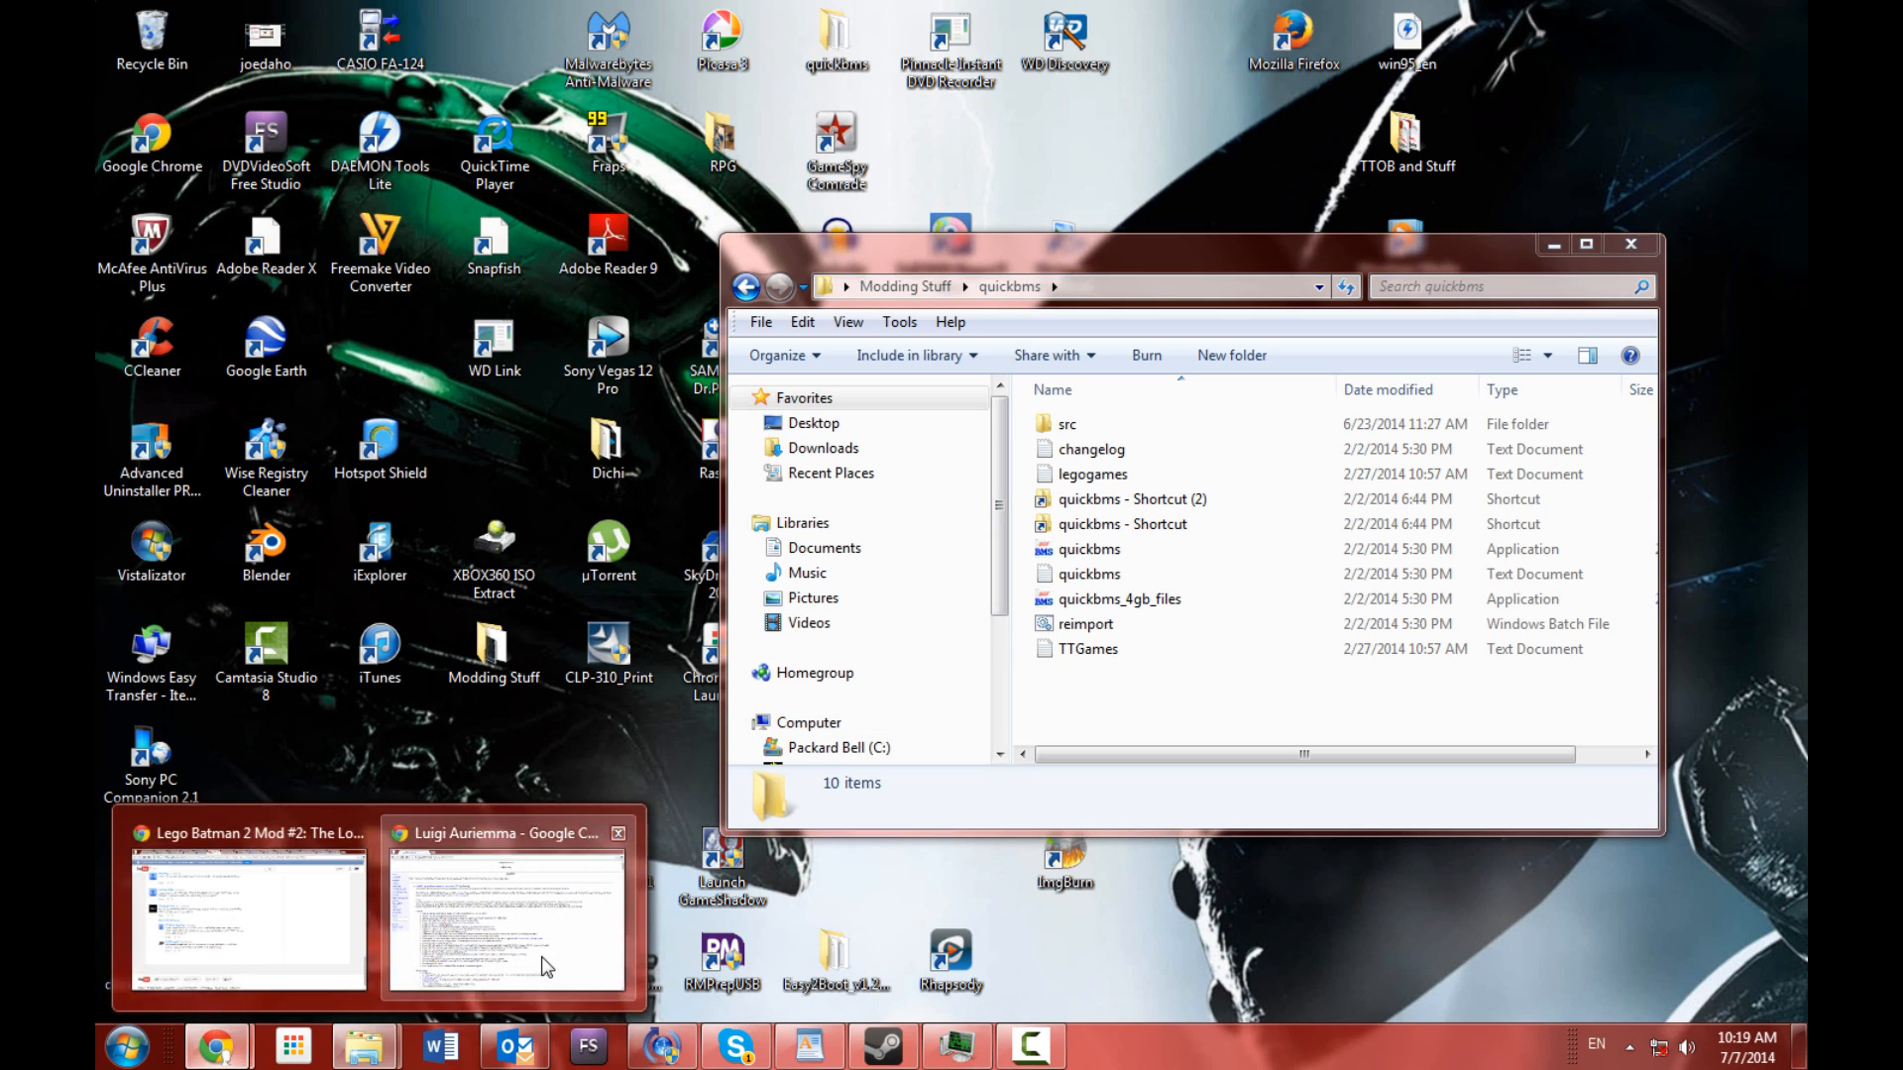
left_click(525, 931)
scroll(1033, 395, "down", 20)
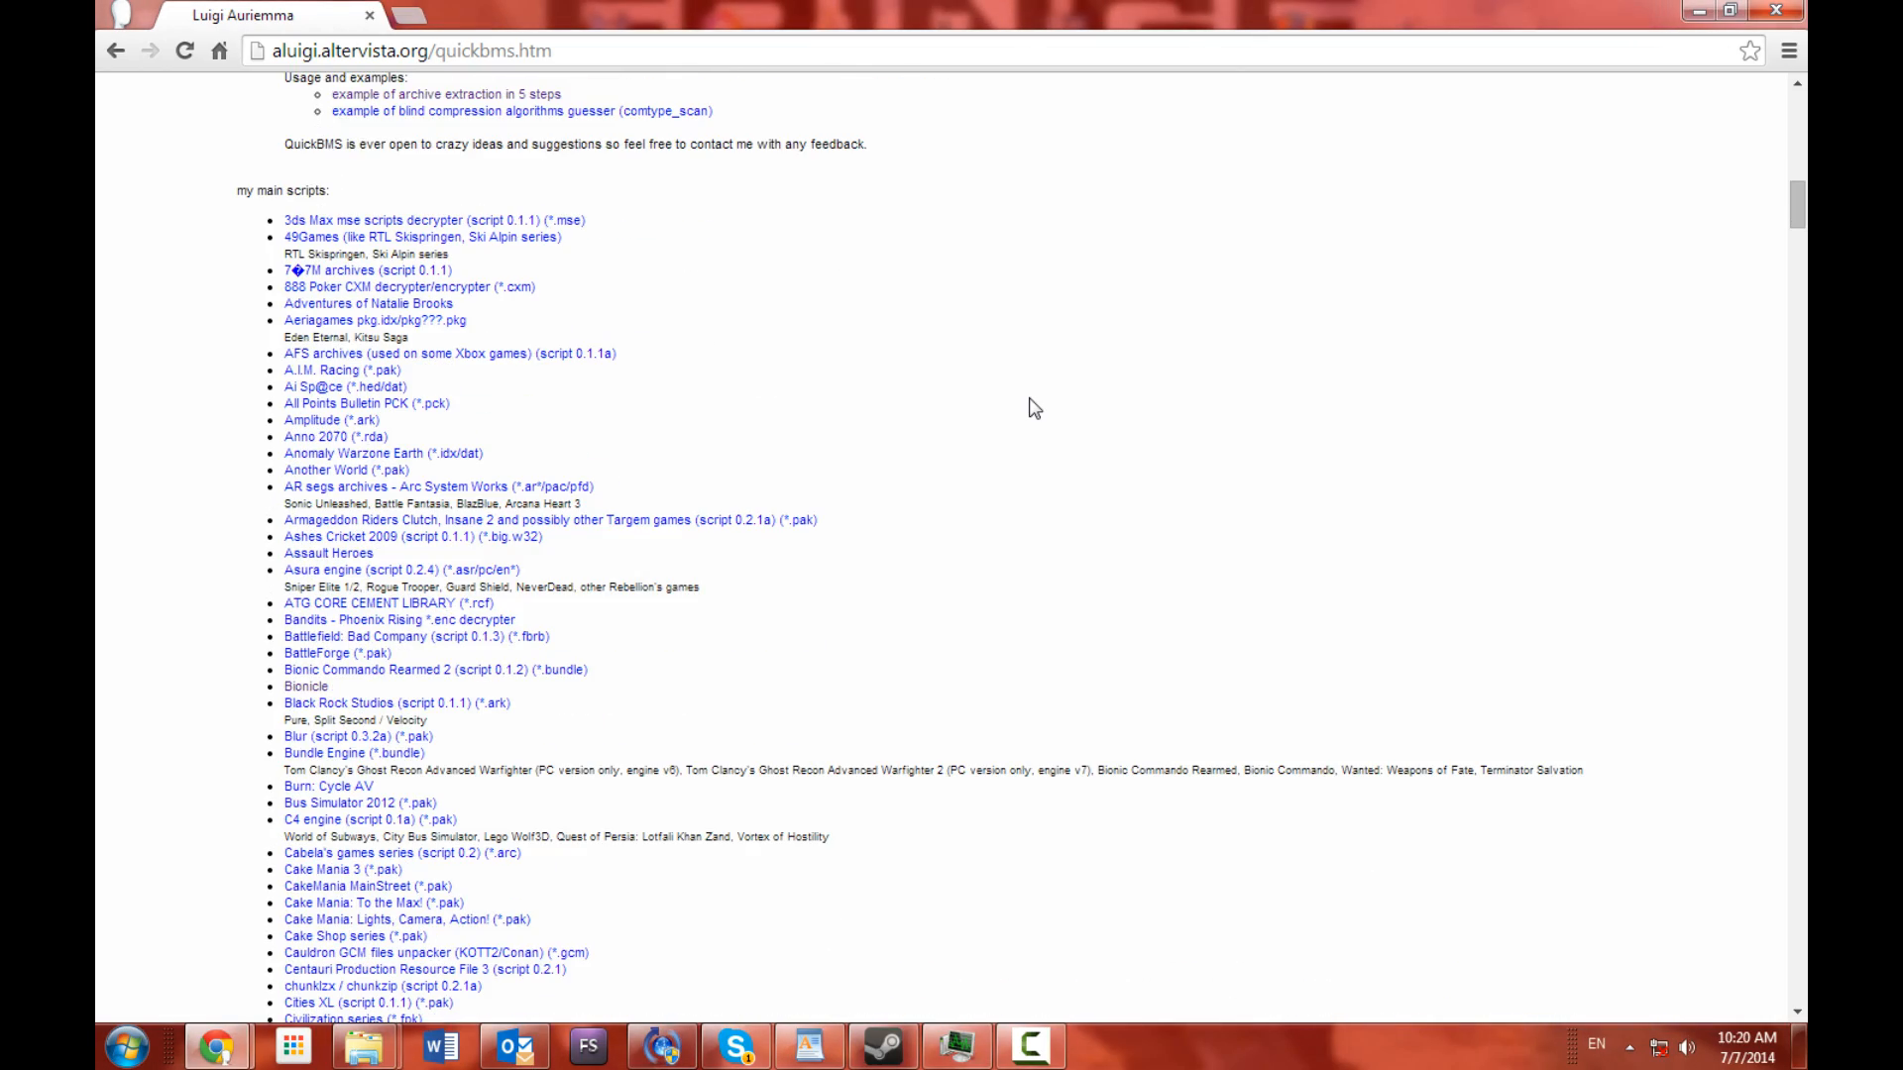
scroll(1034, 407, "up", 20)
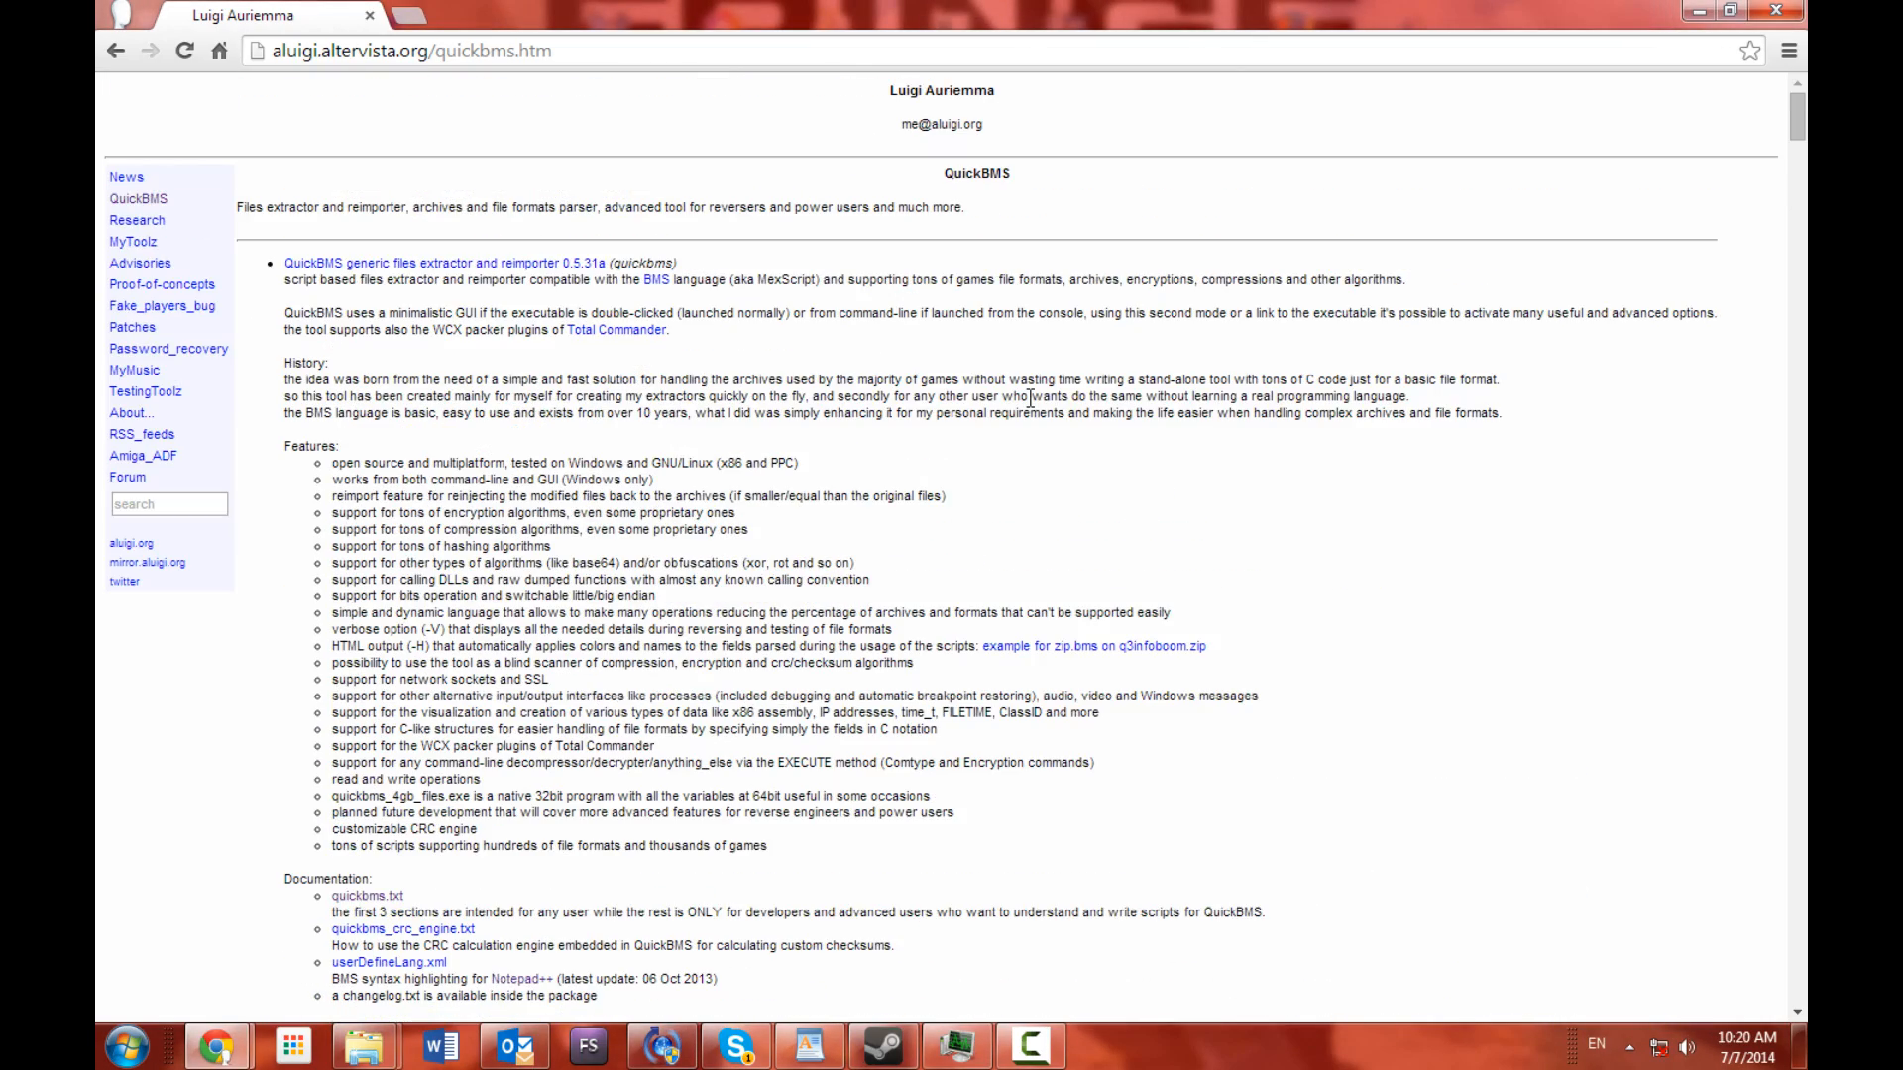
scroll(1030, 397, "down", 15)
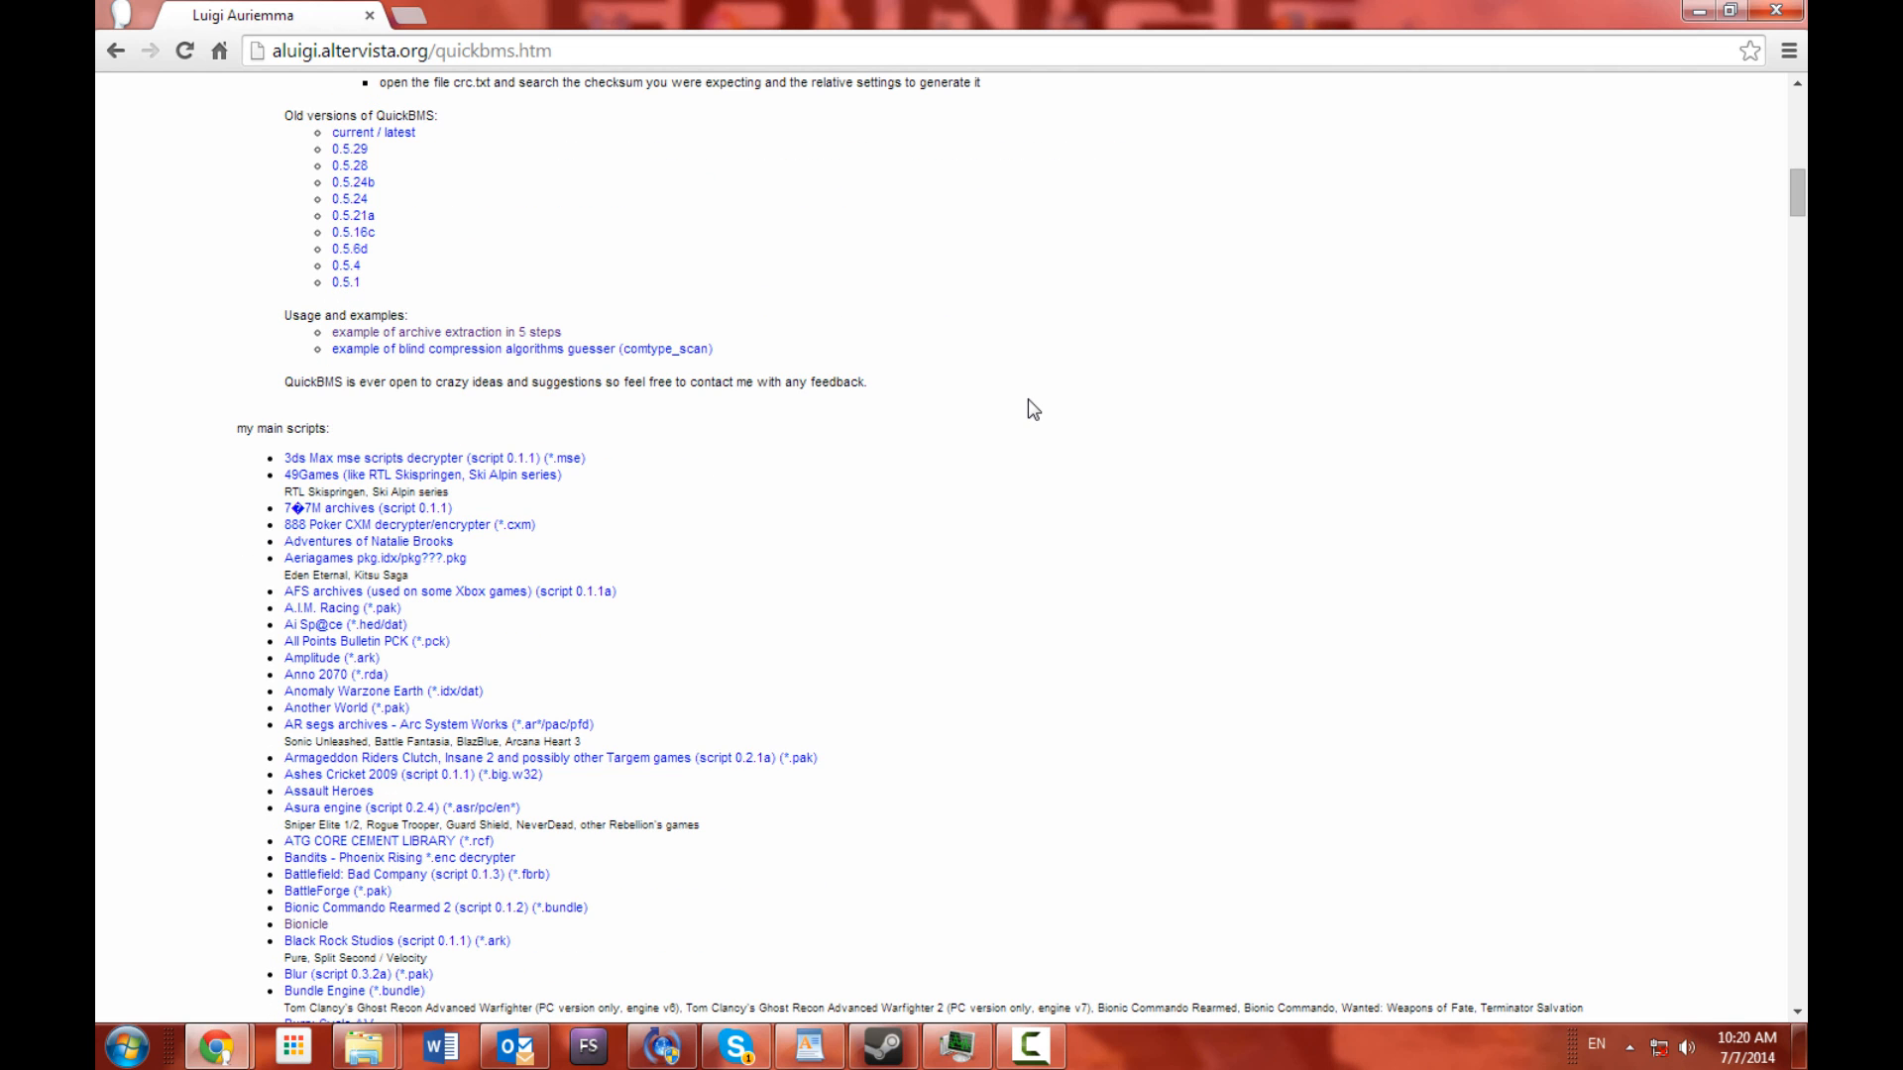
scroll(1028, 400, "down", 1)
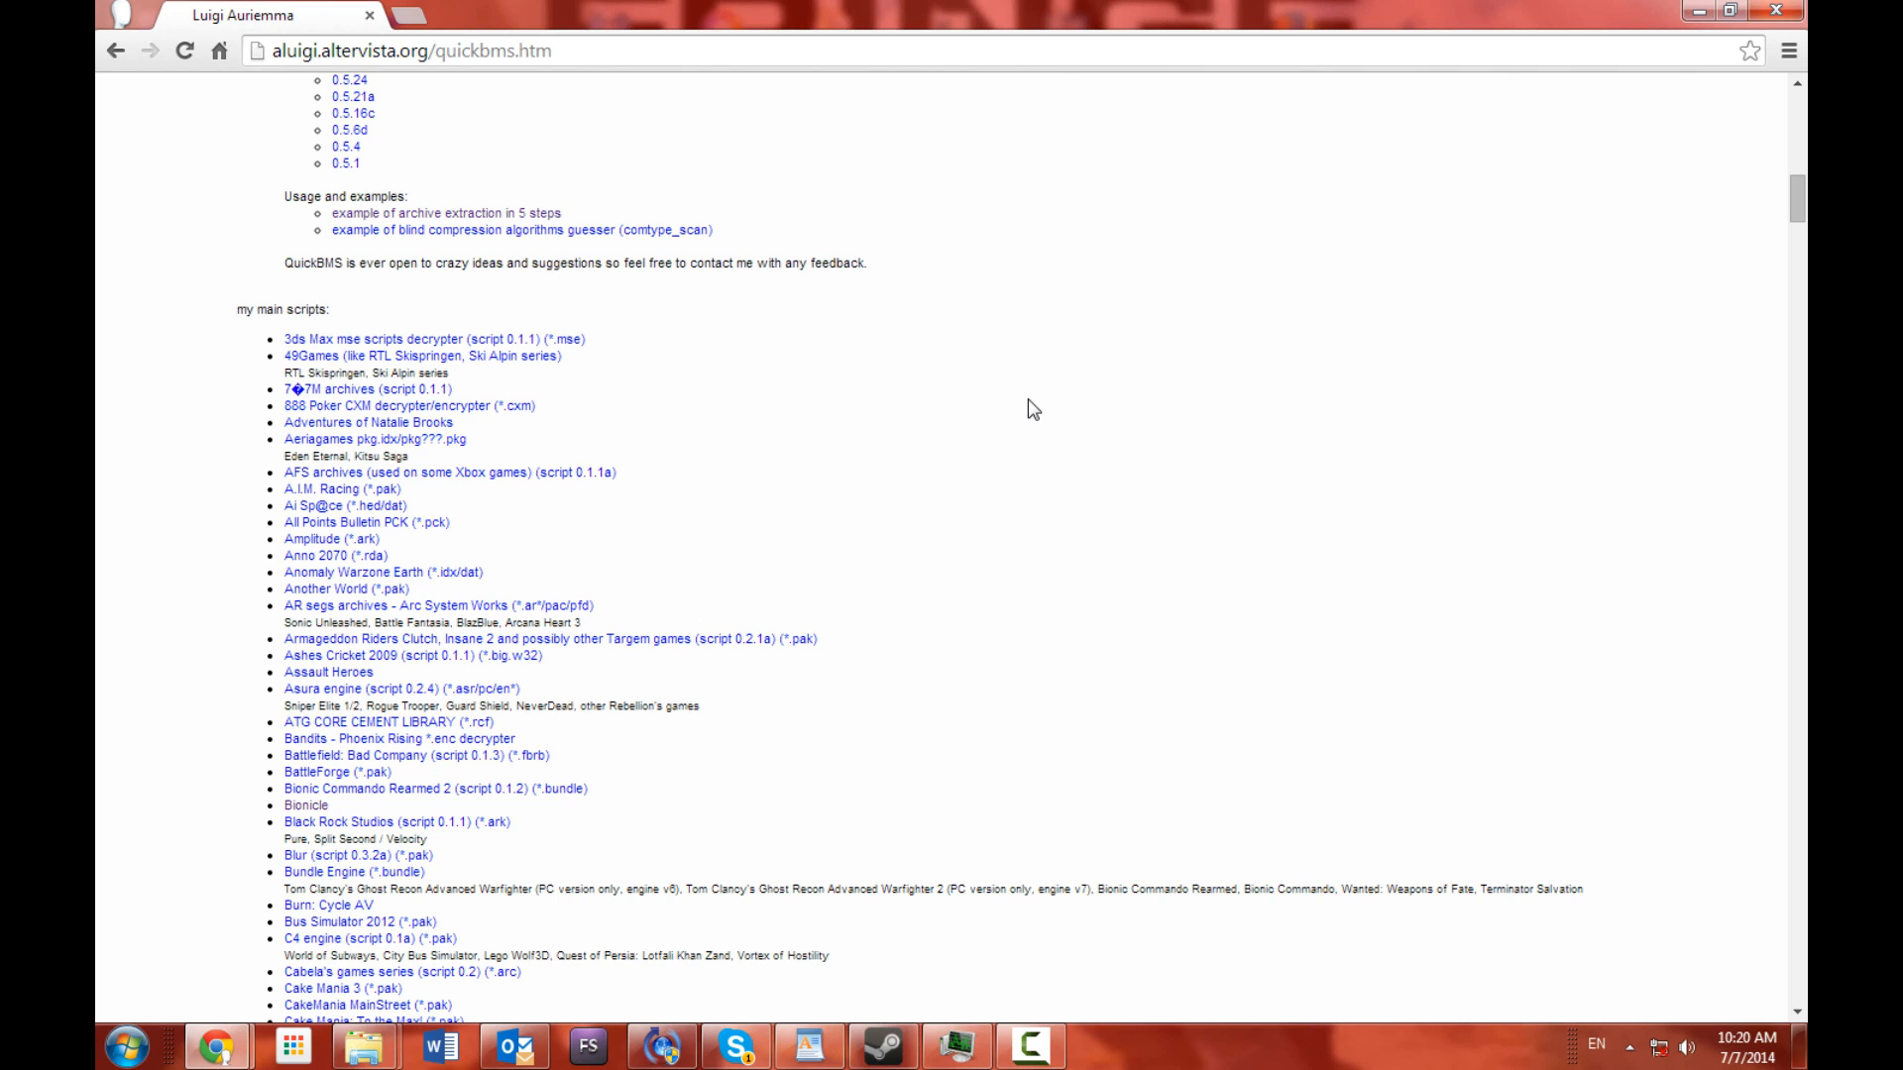
scroll(1033, 408, "down", 1)
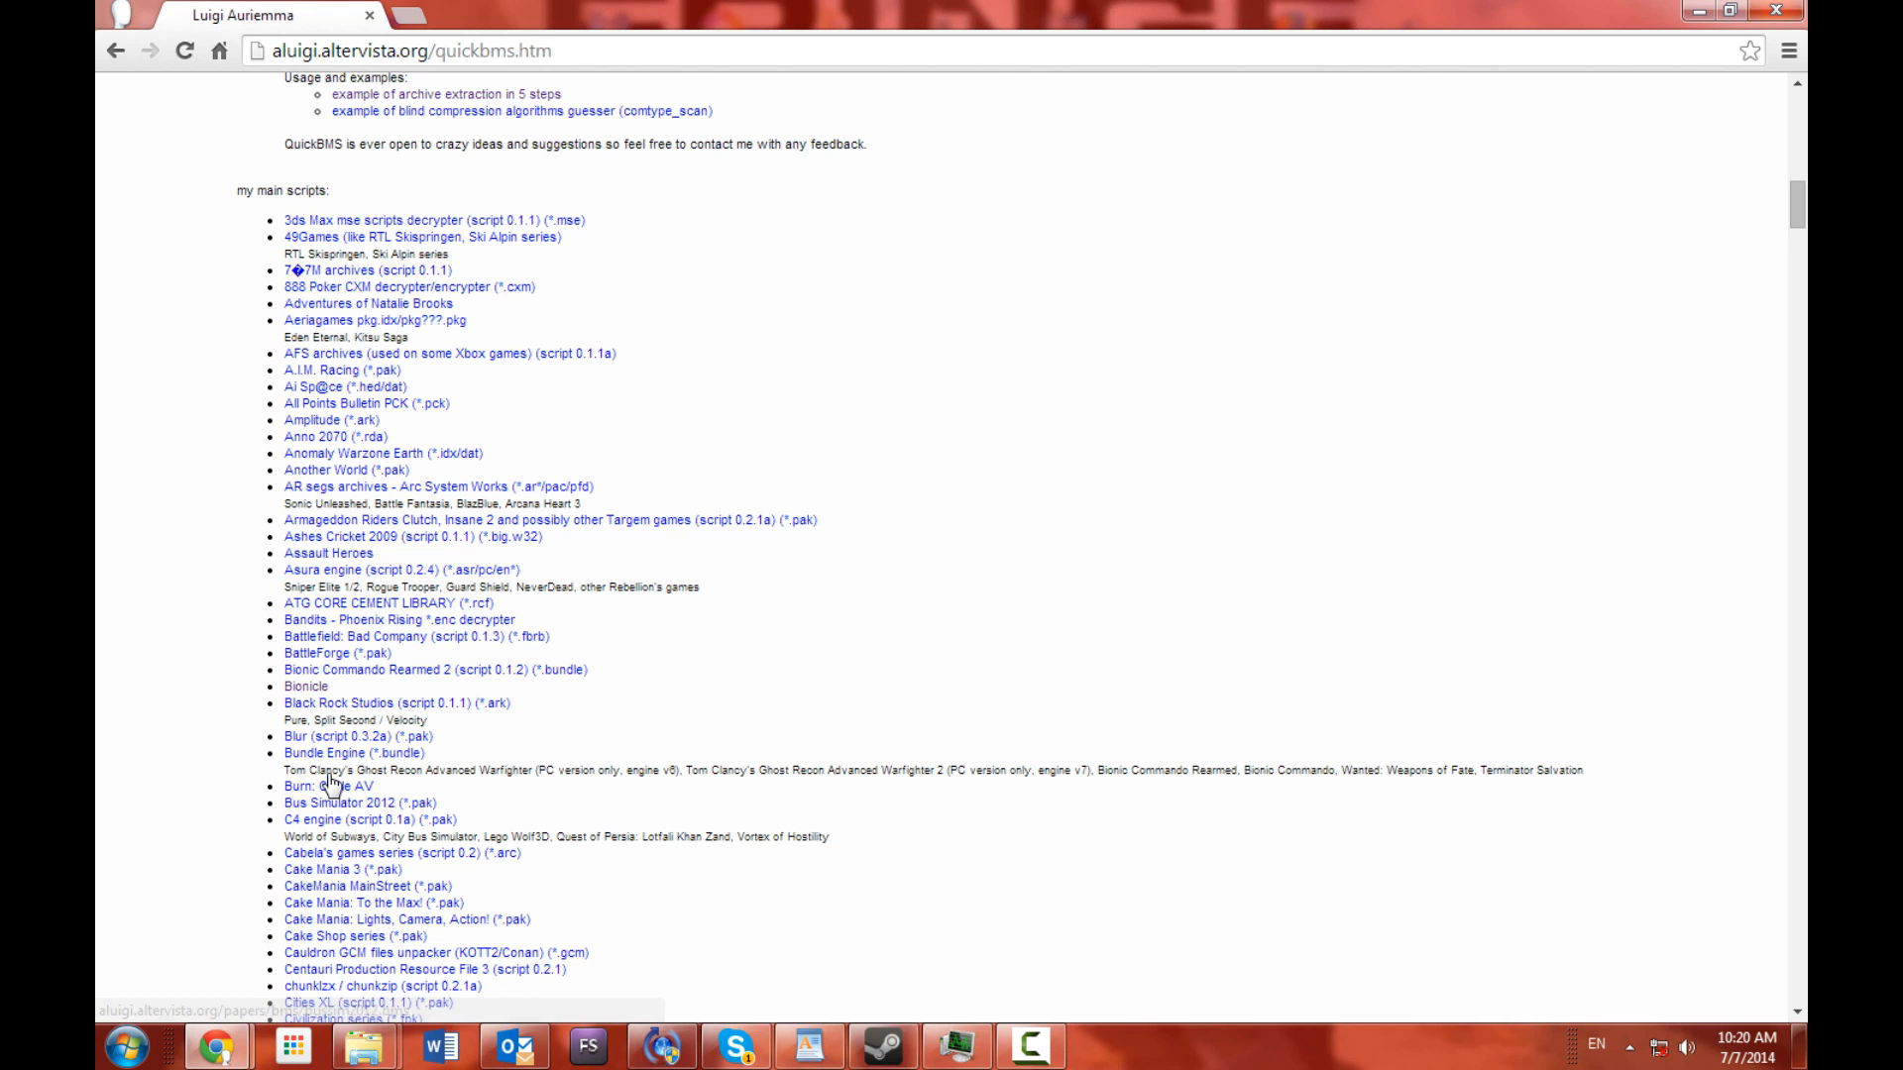
left_click(308, 687)
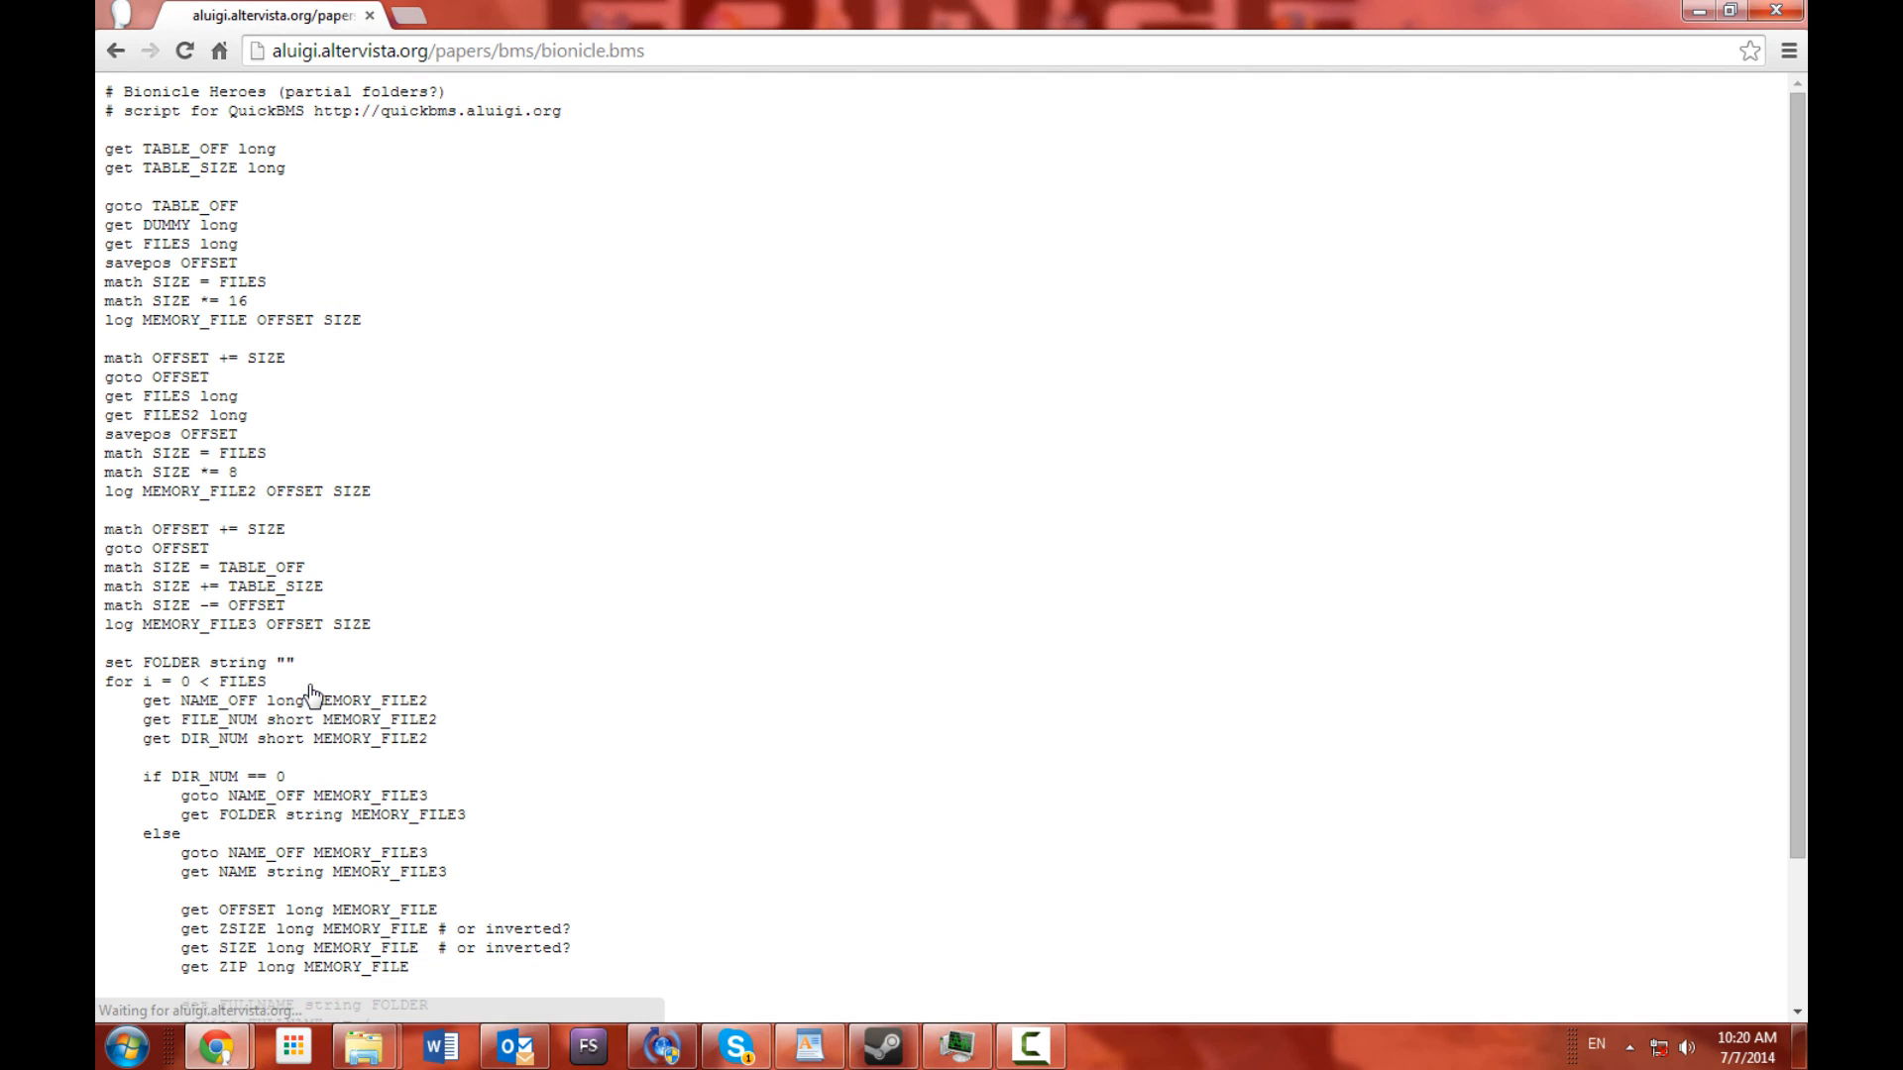
Review the Bionicle Heroes script and copy its entire text
scroll(913, 333, "down", 3)
scroll(902, 335, "up", 3)
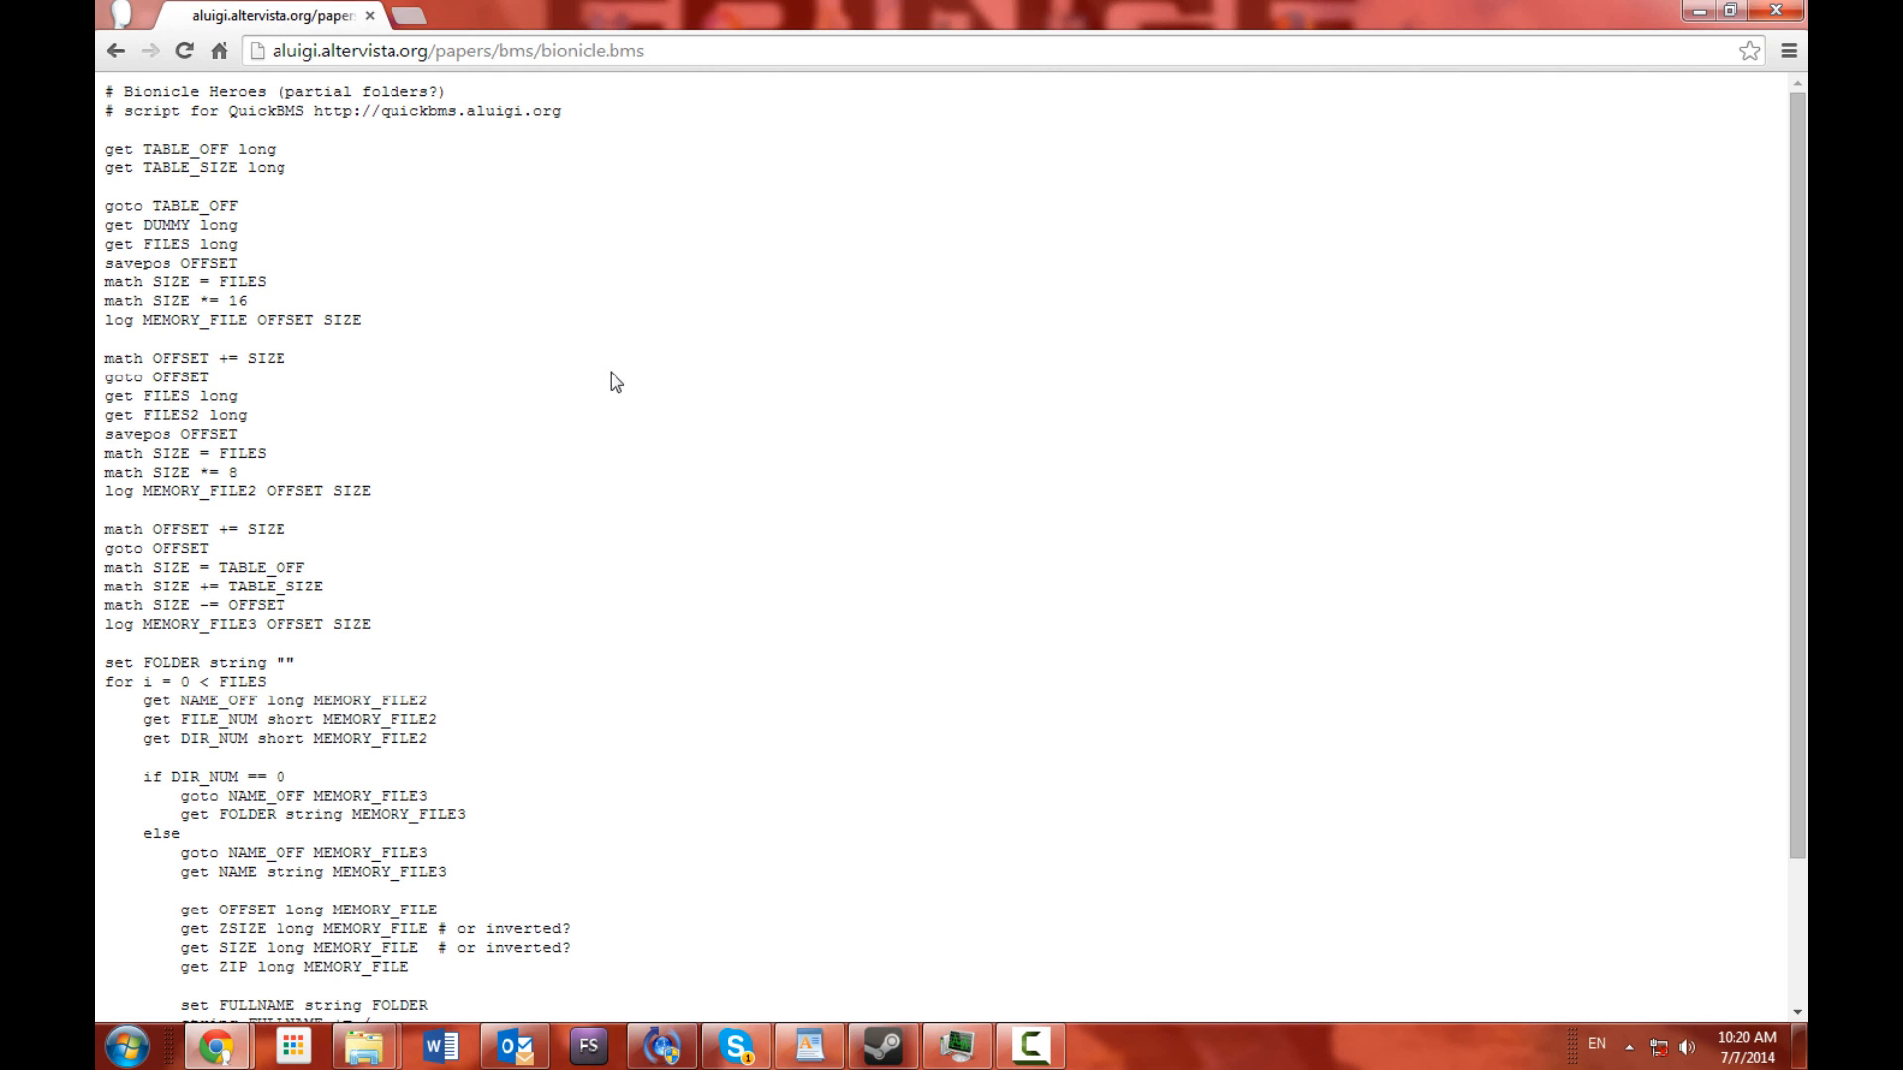
scroll(417, 384, "down", 2)
scroll(418, 385, "down", 1)
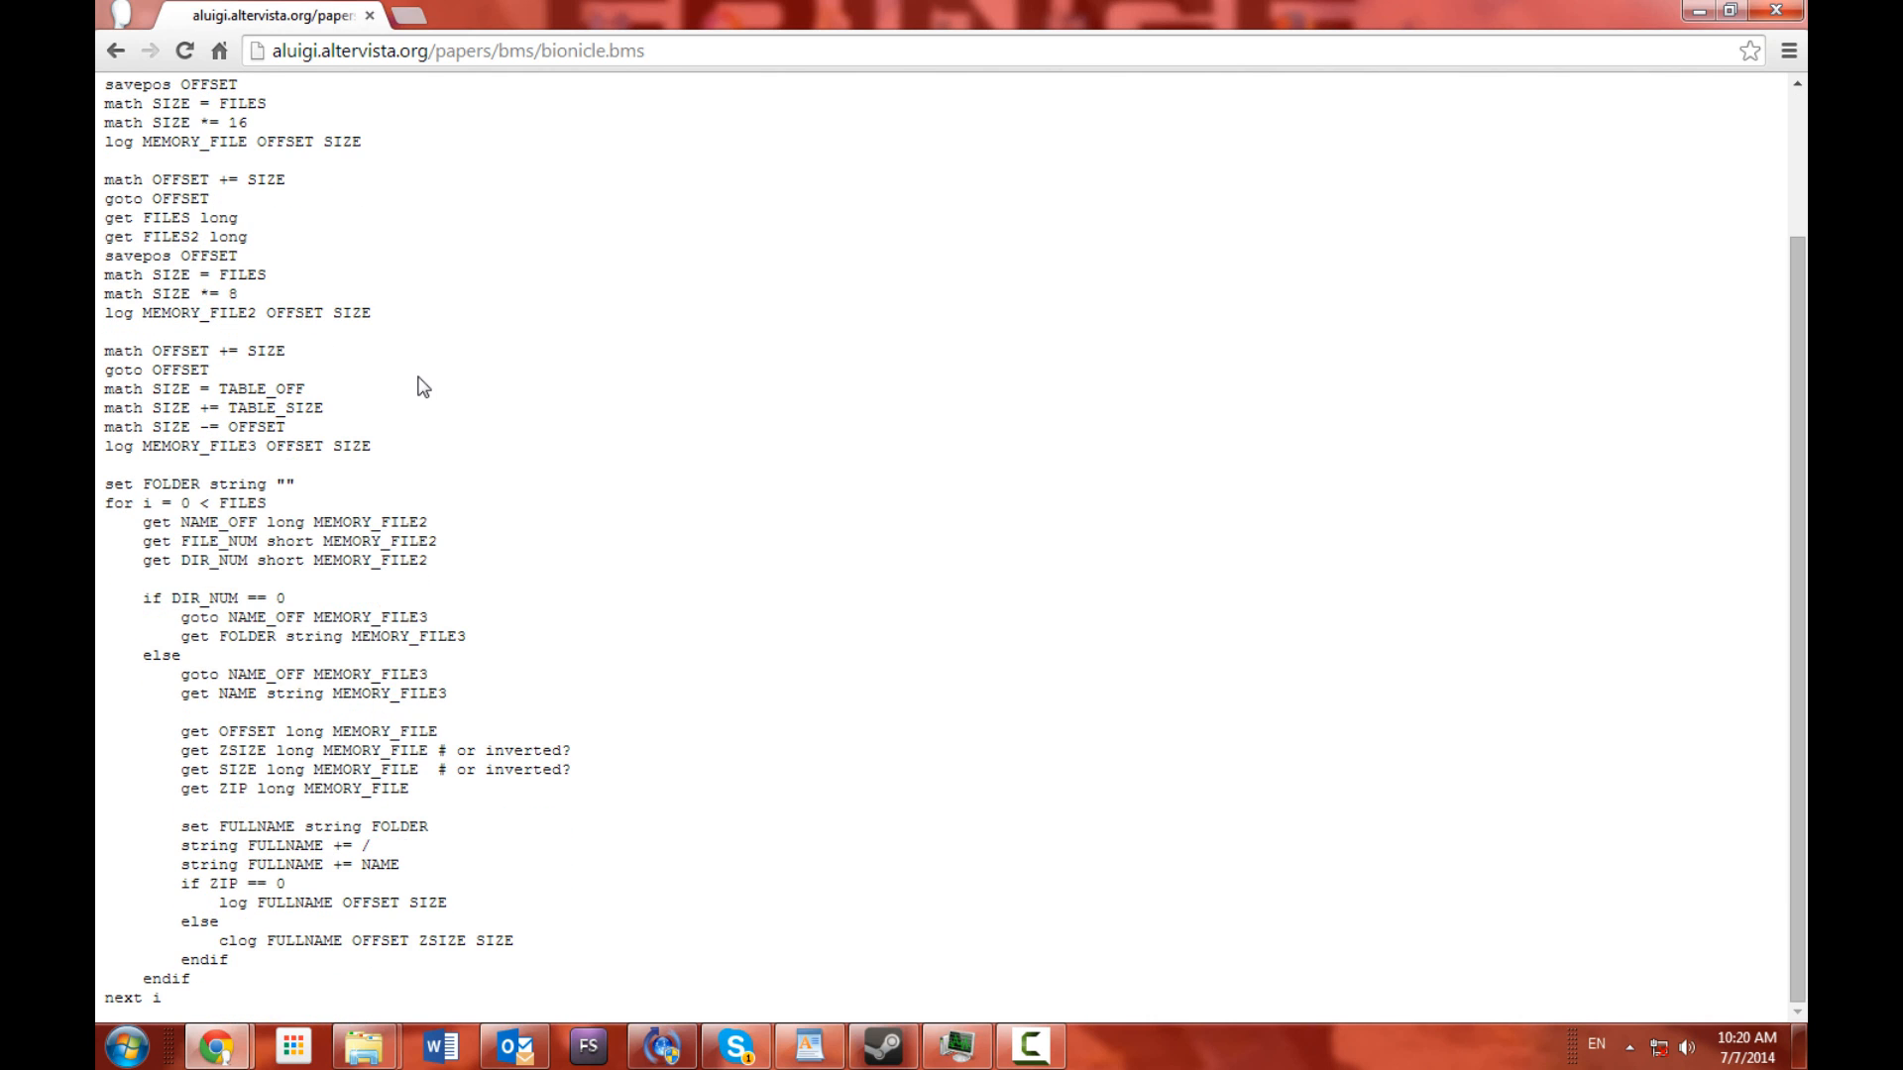
scroll(417, 384, "up", 3)
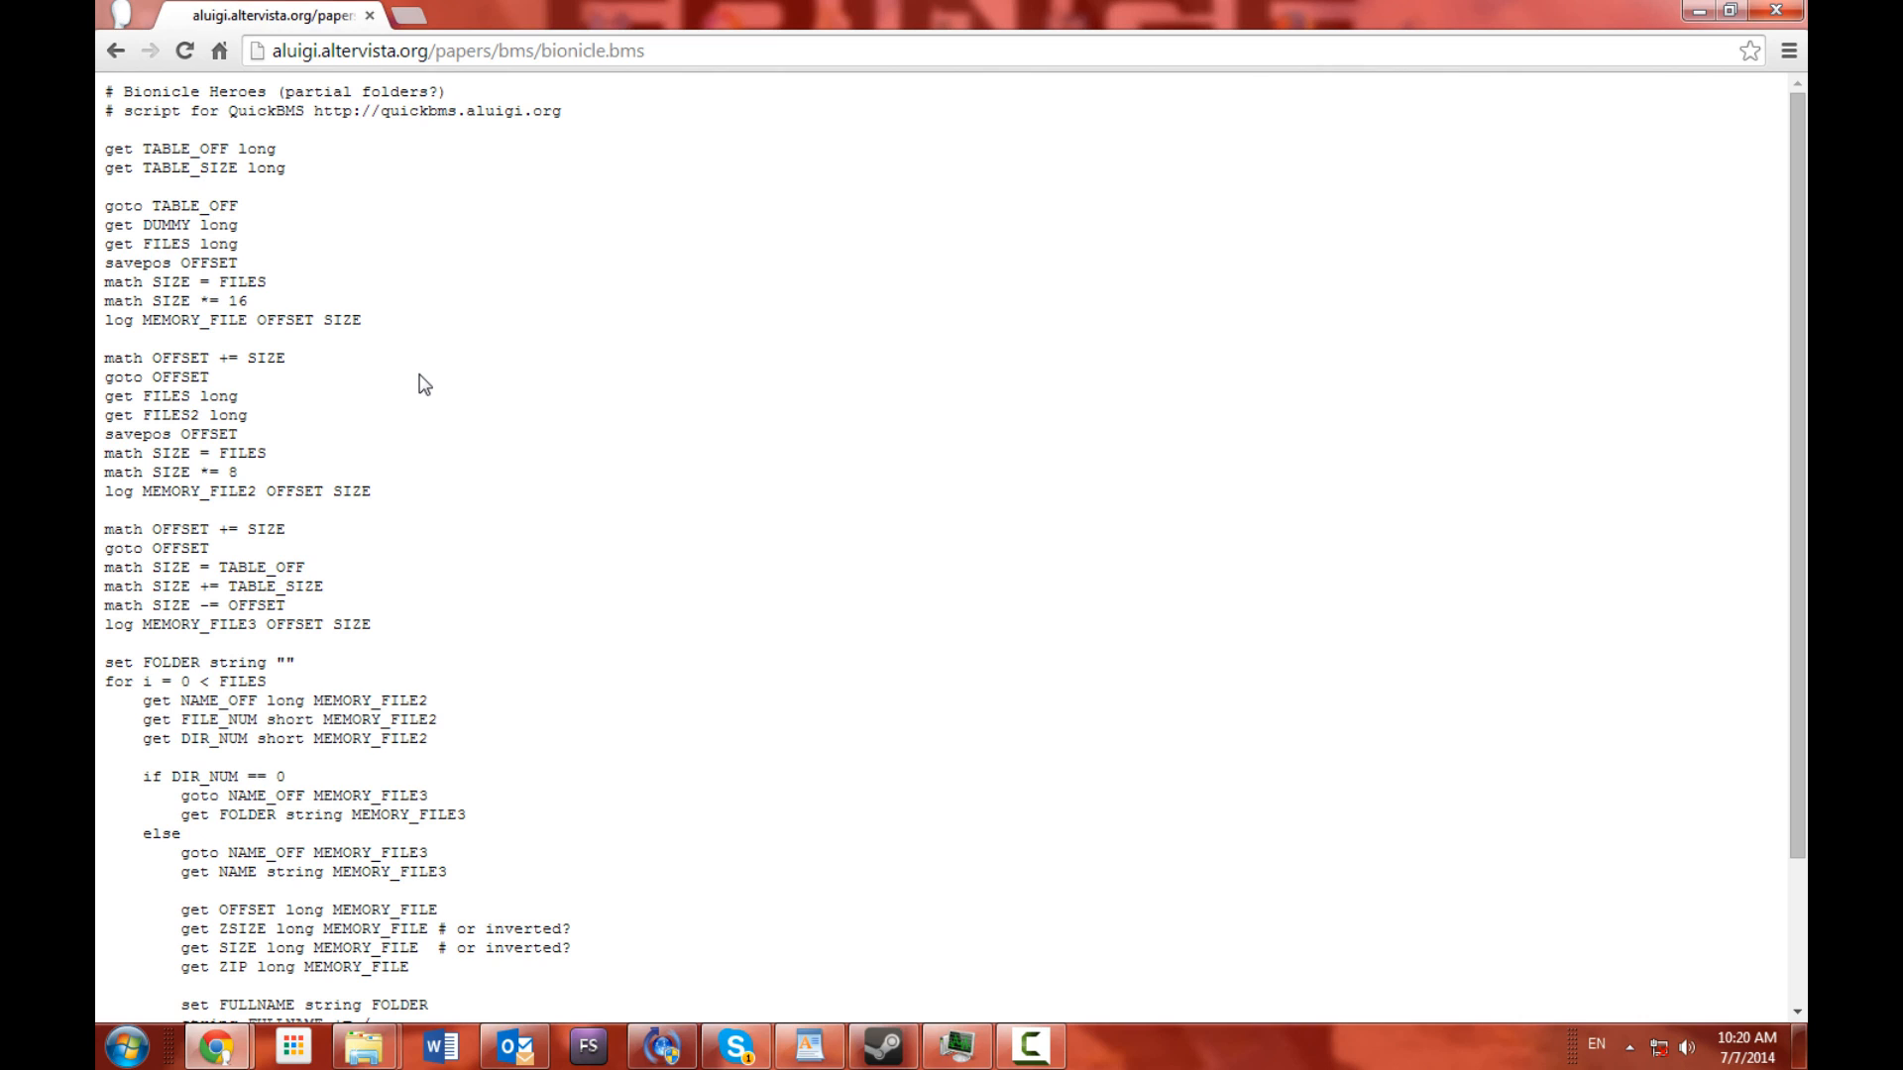
key("ctrl+a")
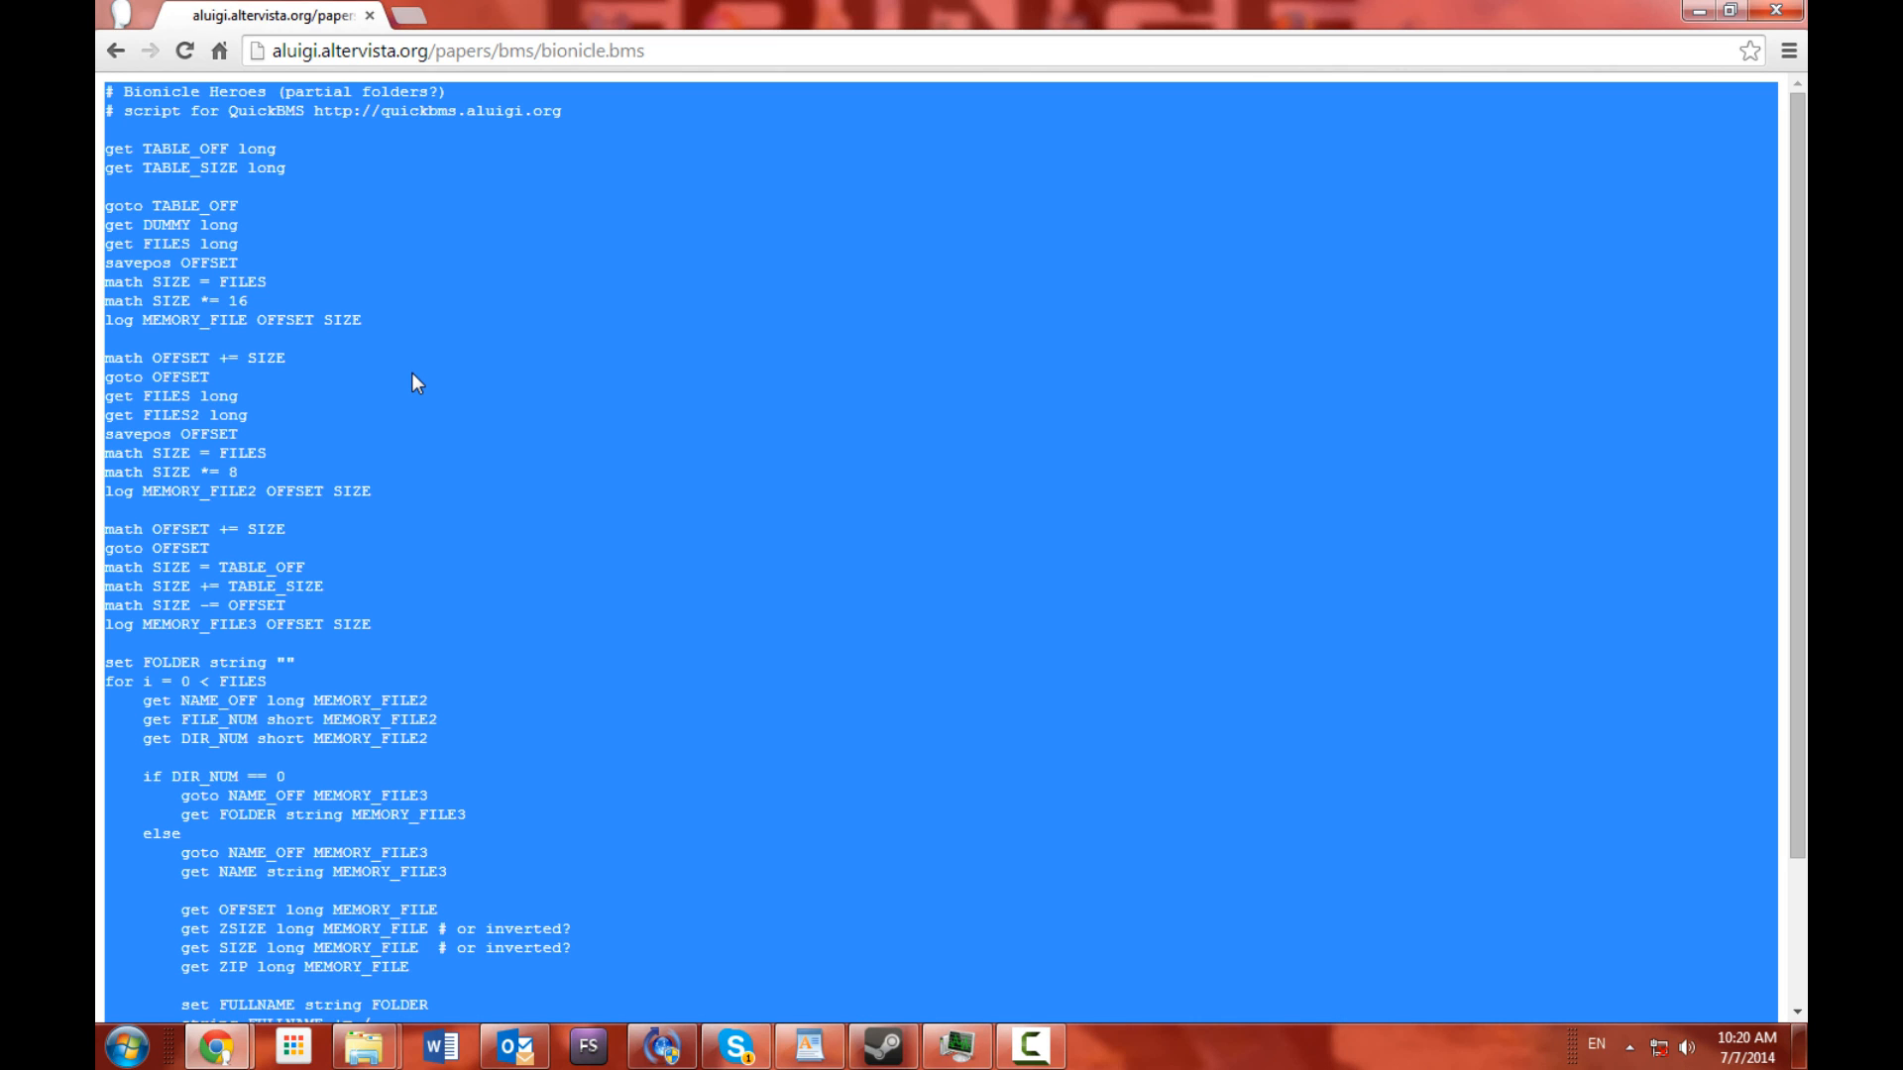
right_click(413, 373)
left_click(449, 380)
Switch to the quickbms folder window and create a new text document named bionicle in it
left_click(364, 1046)
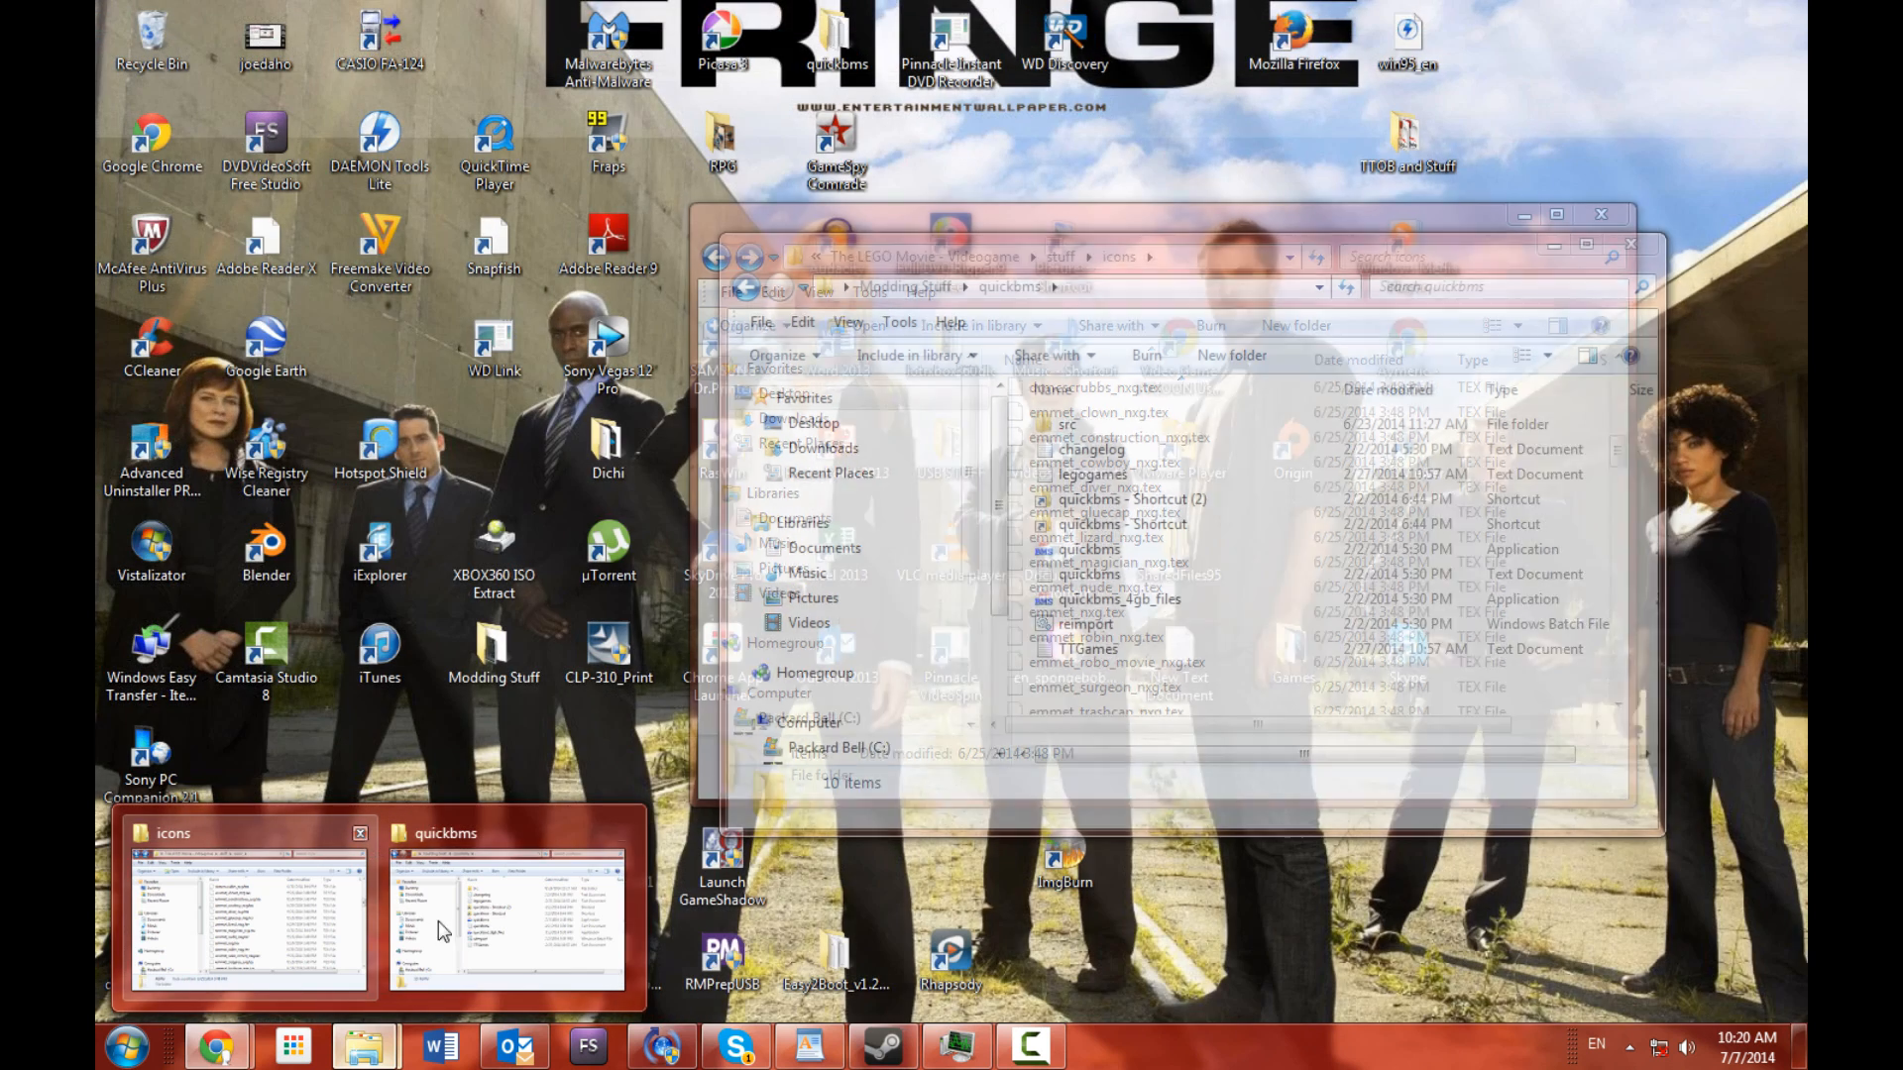
left_click(496, 902)
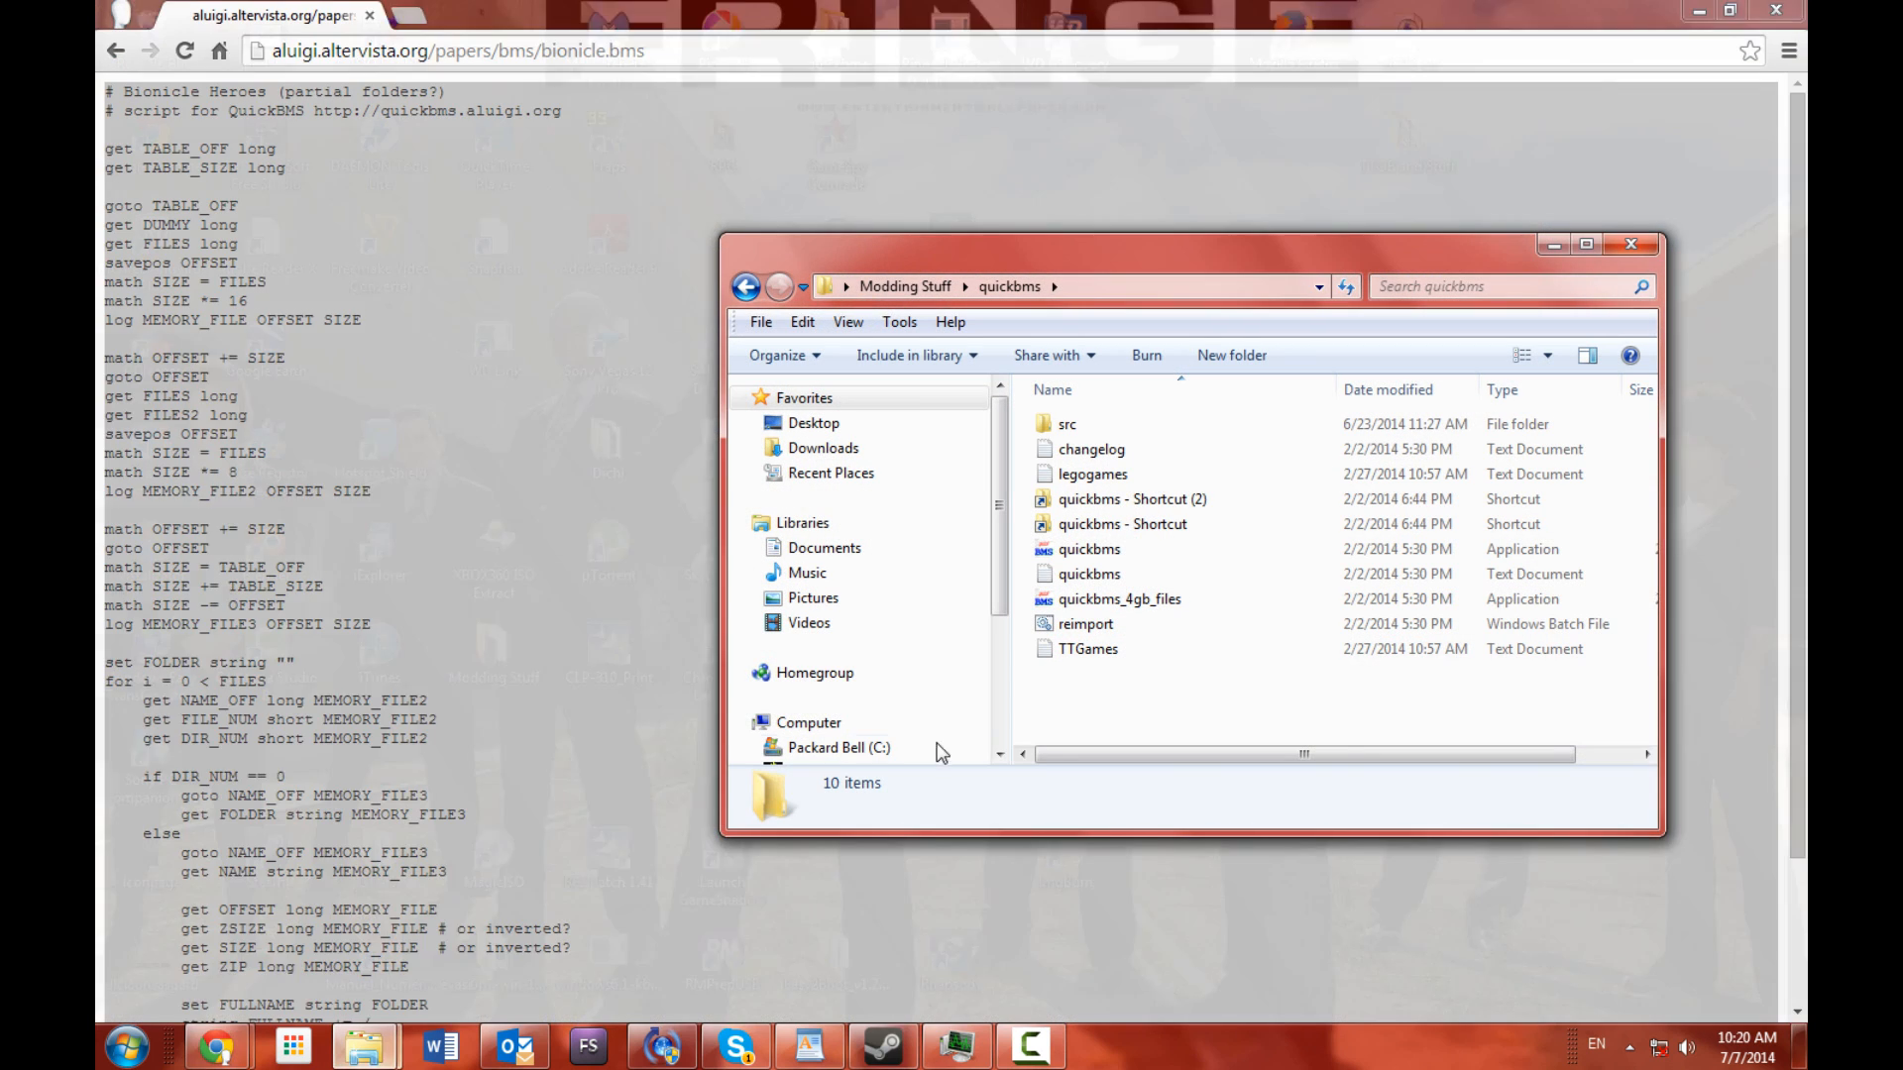
right_click(1109, 696)
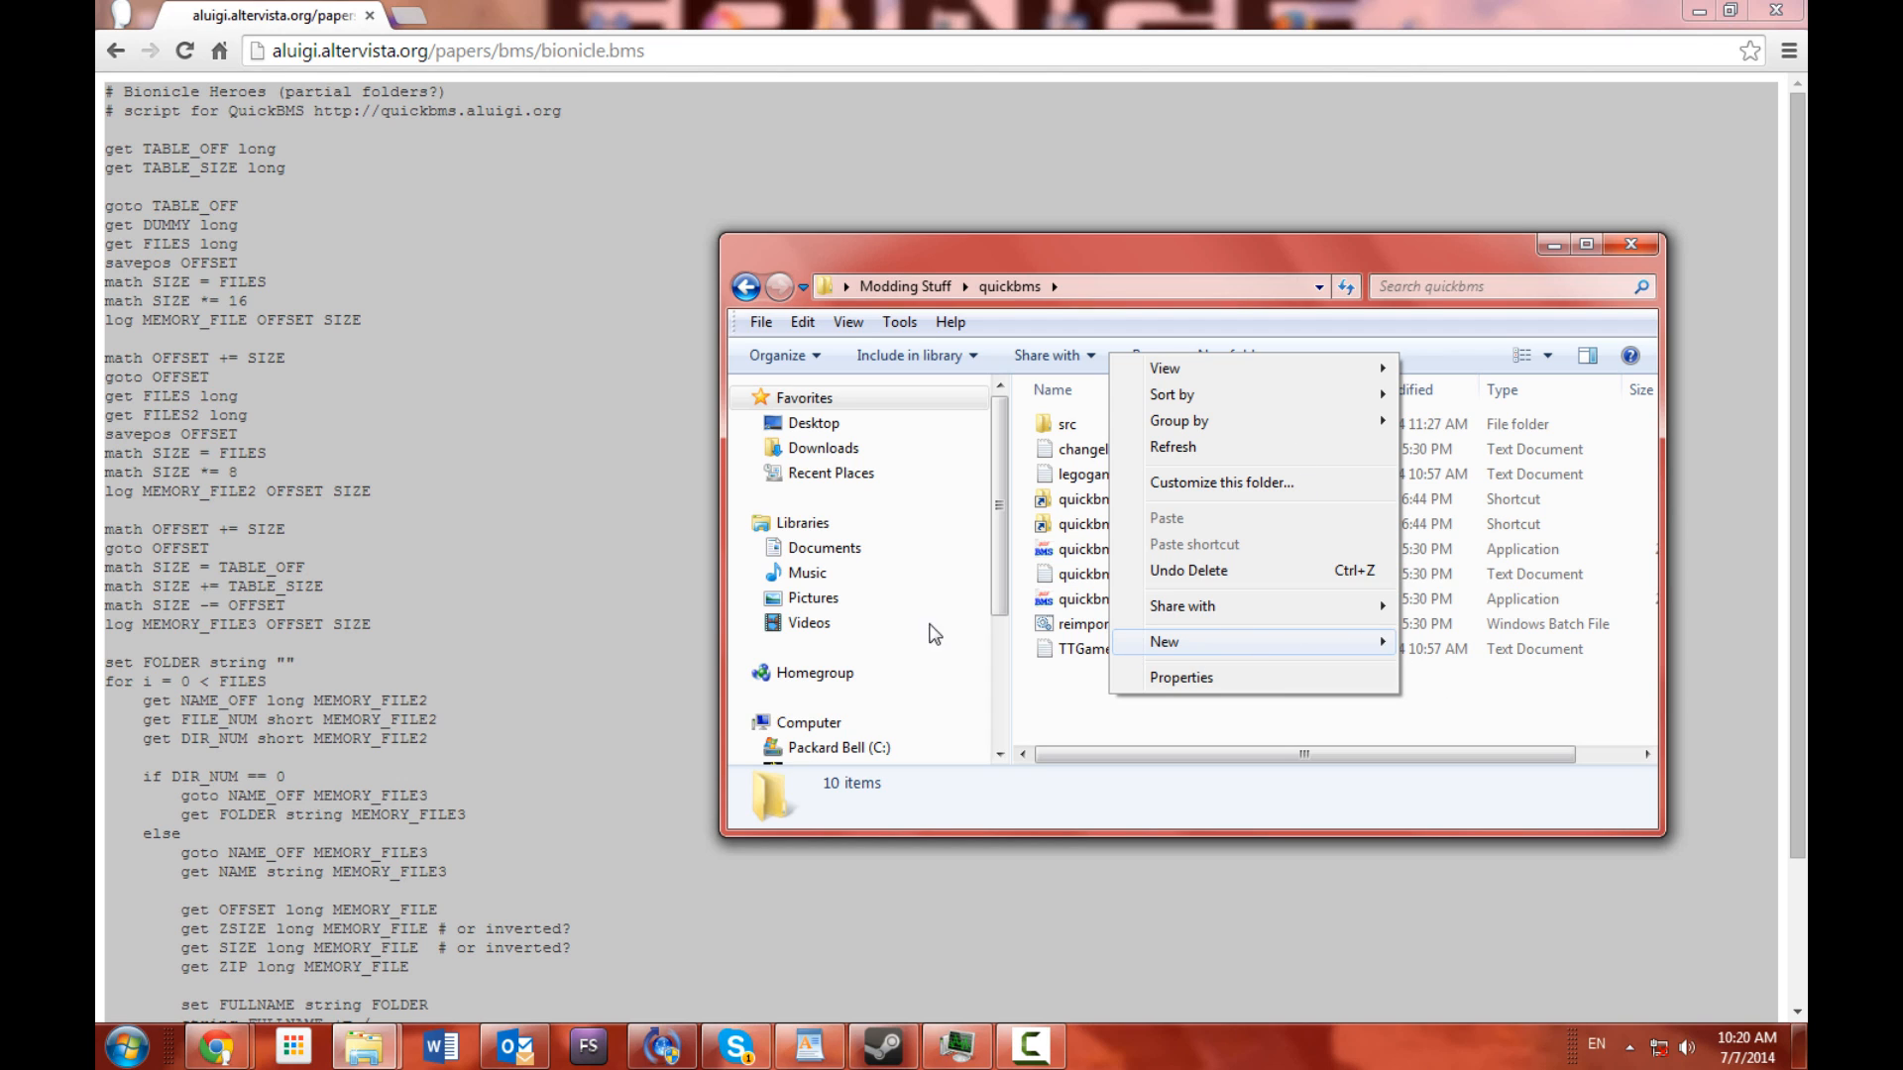
mouse_move(1315, 644)
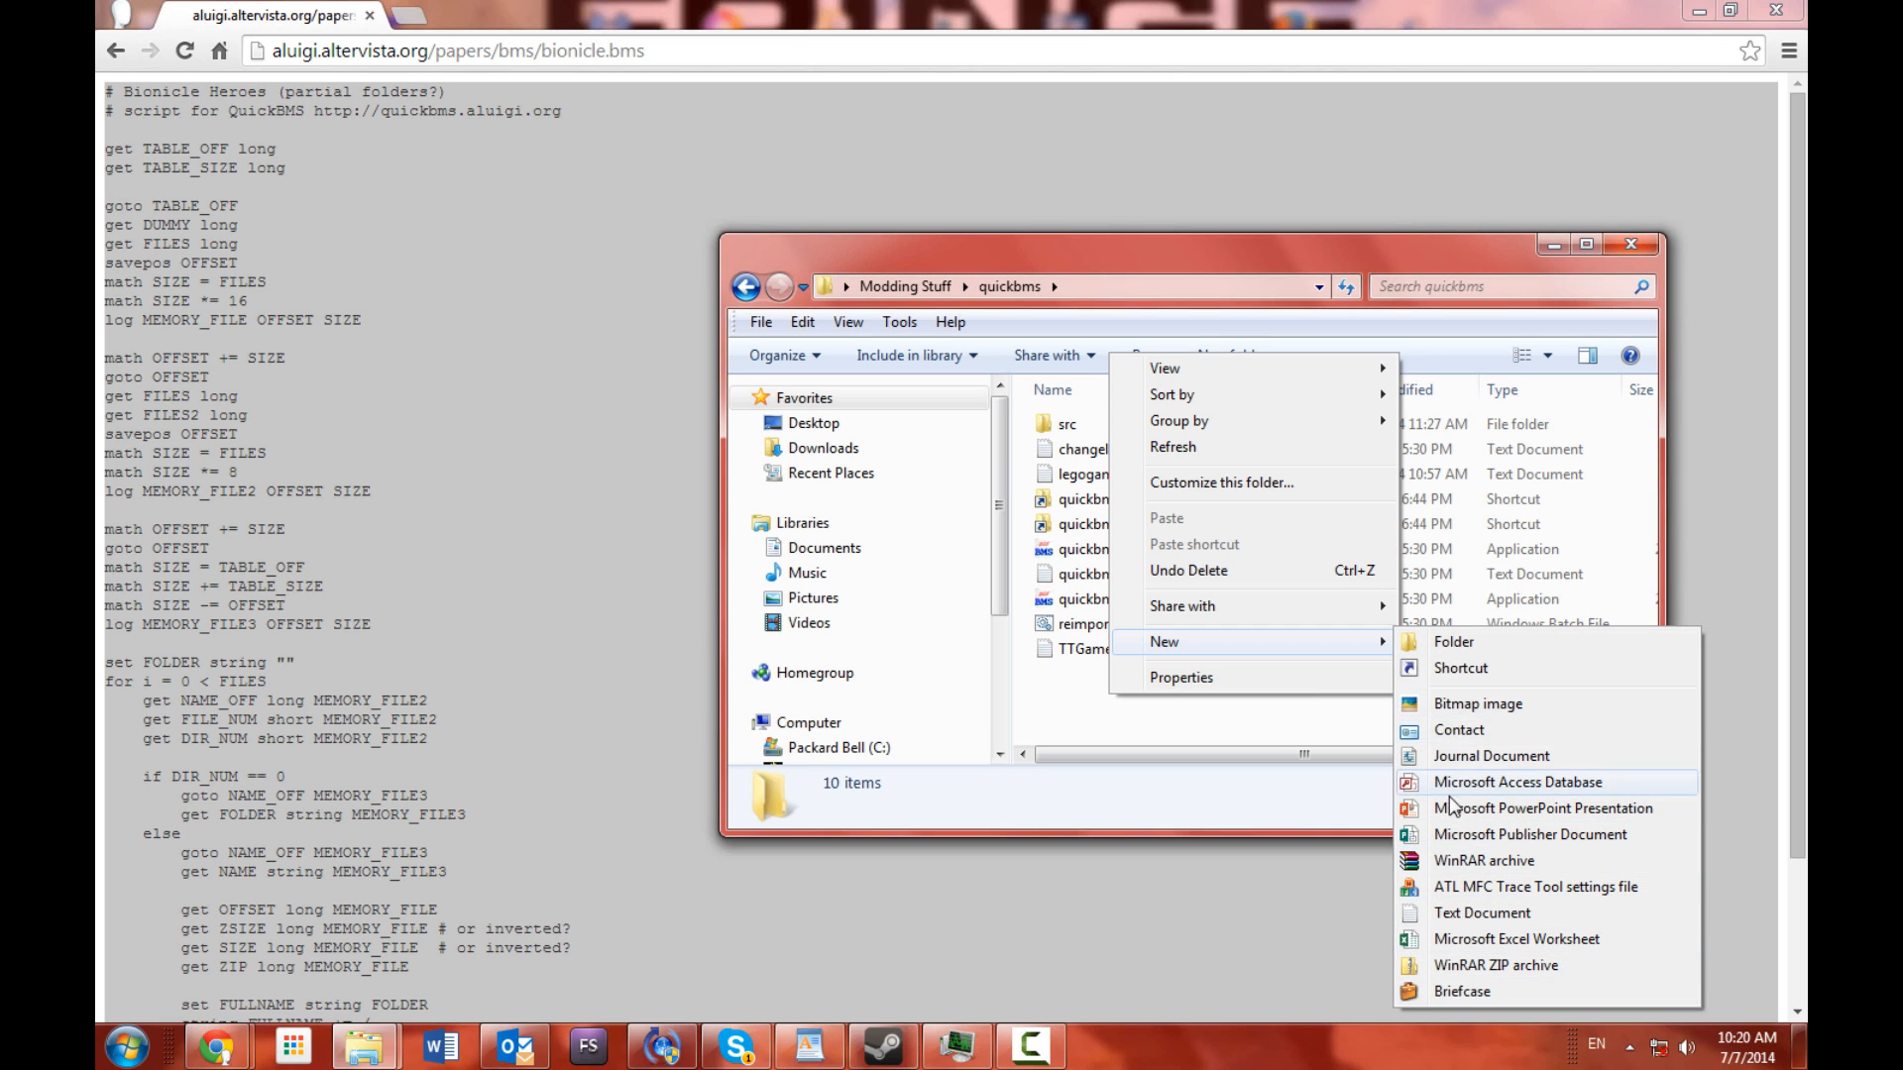
left_click(1449, 914)
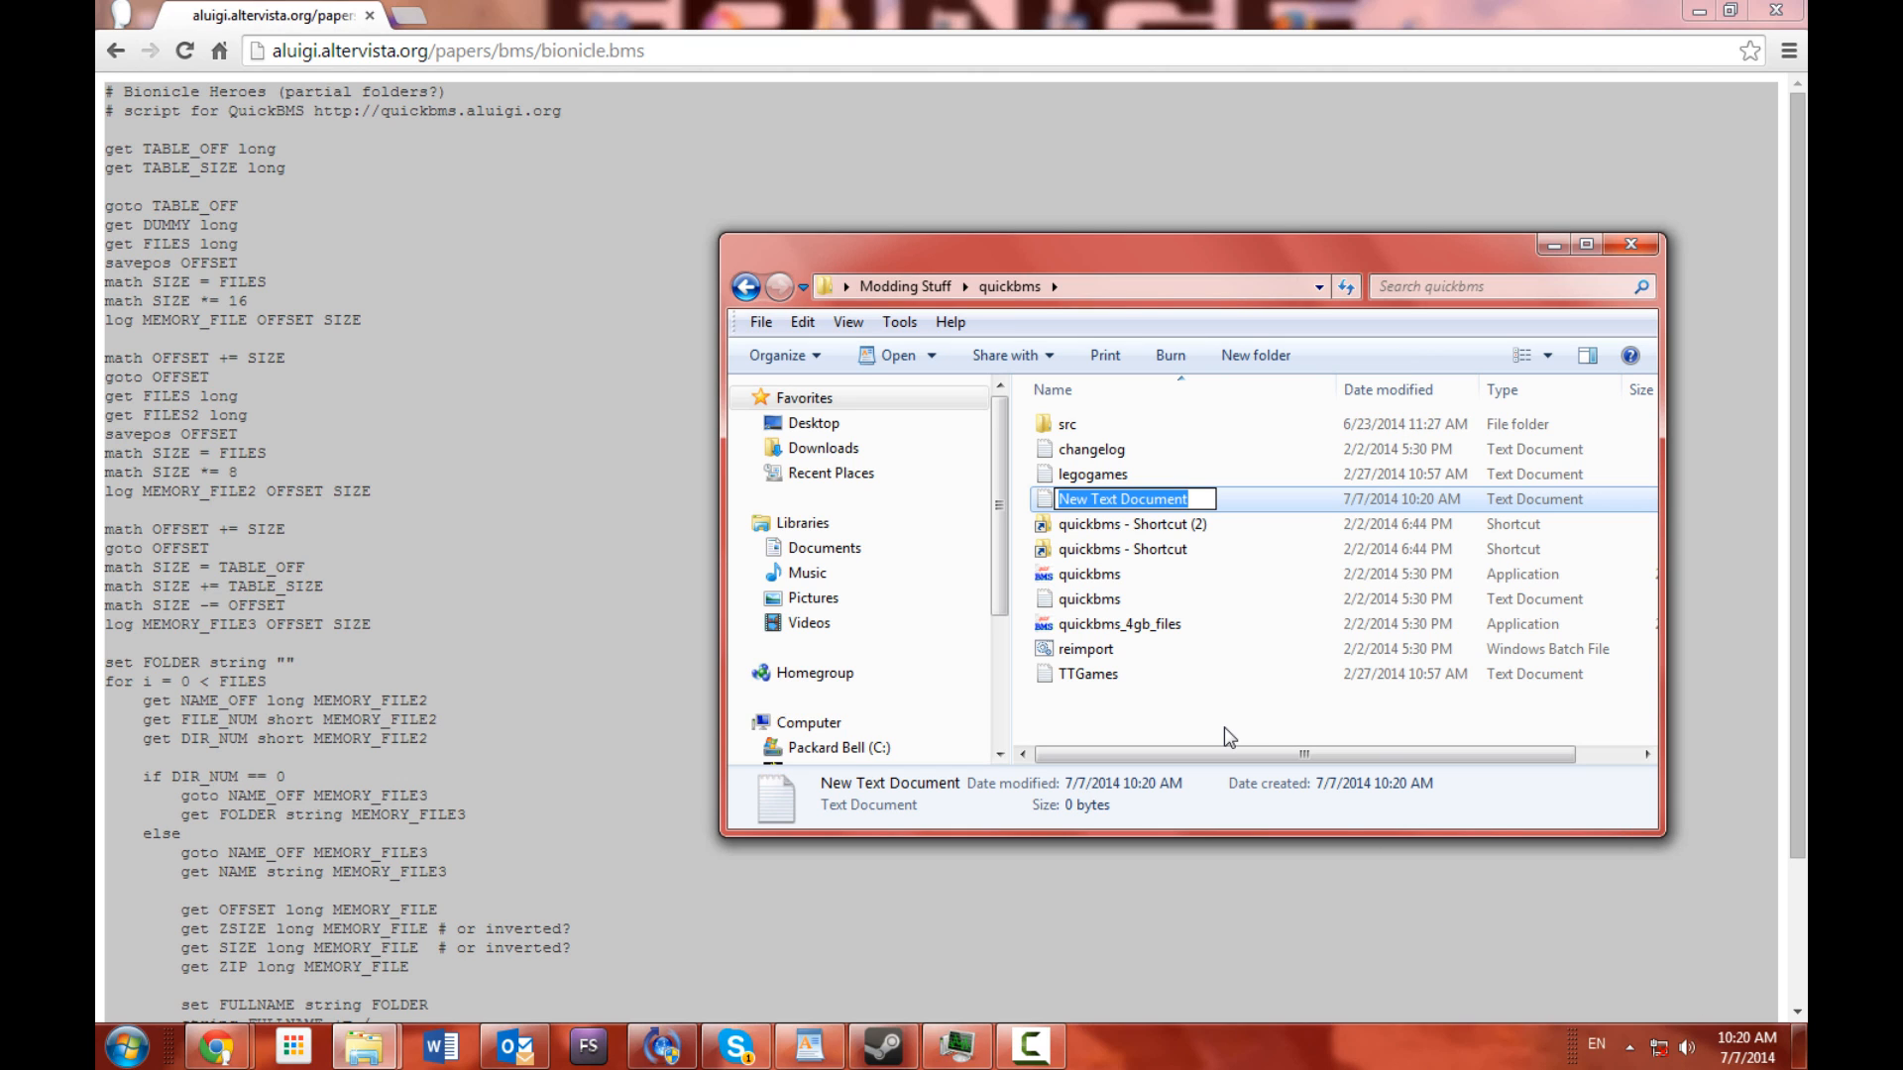
type("bioni")
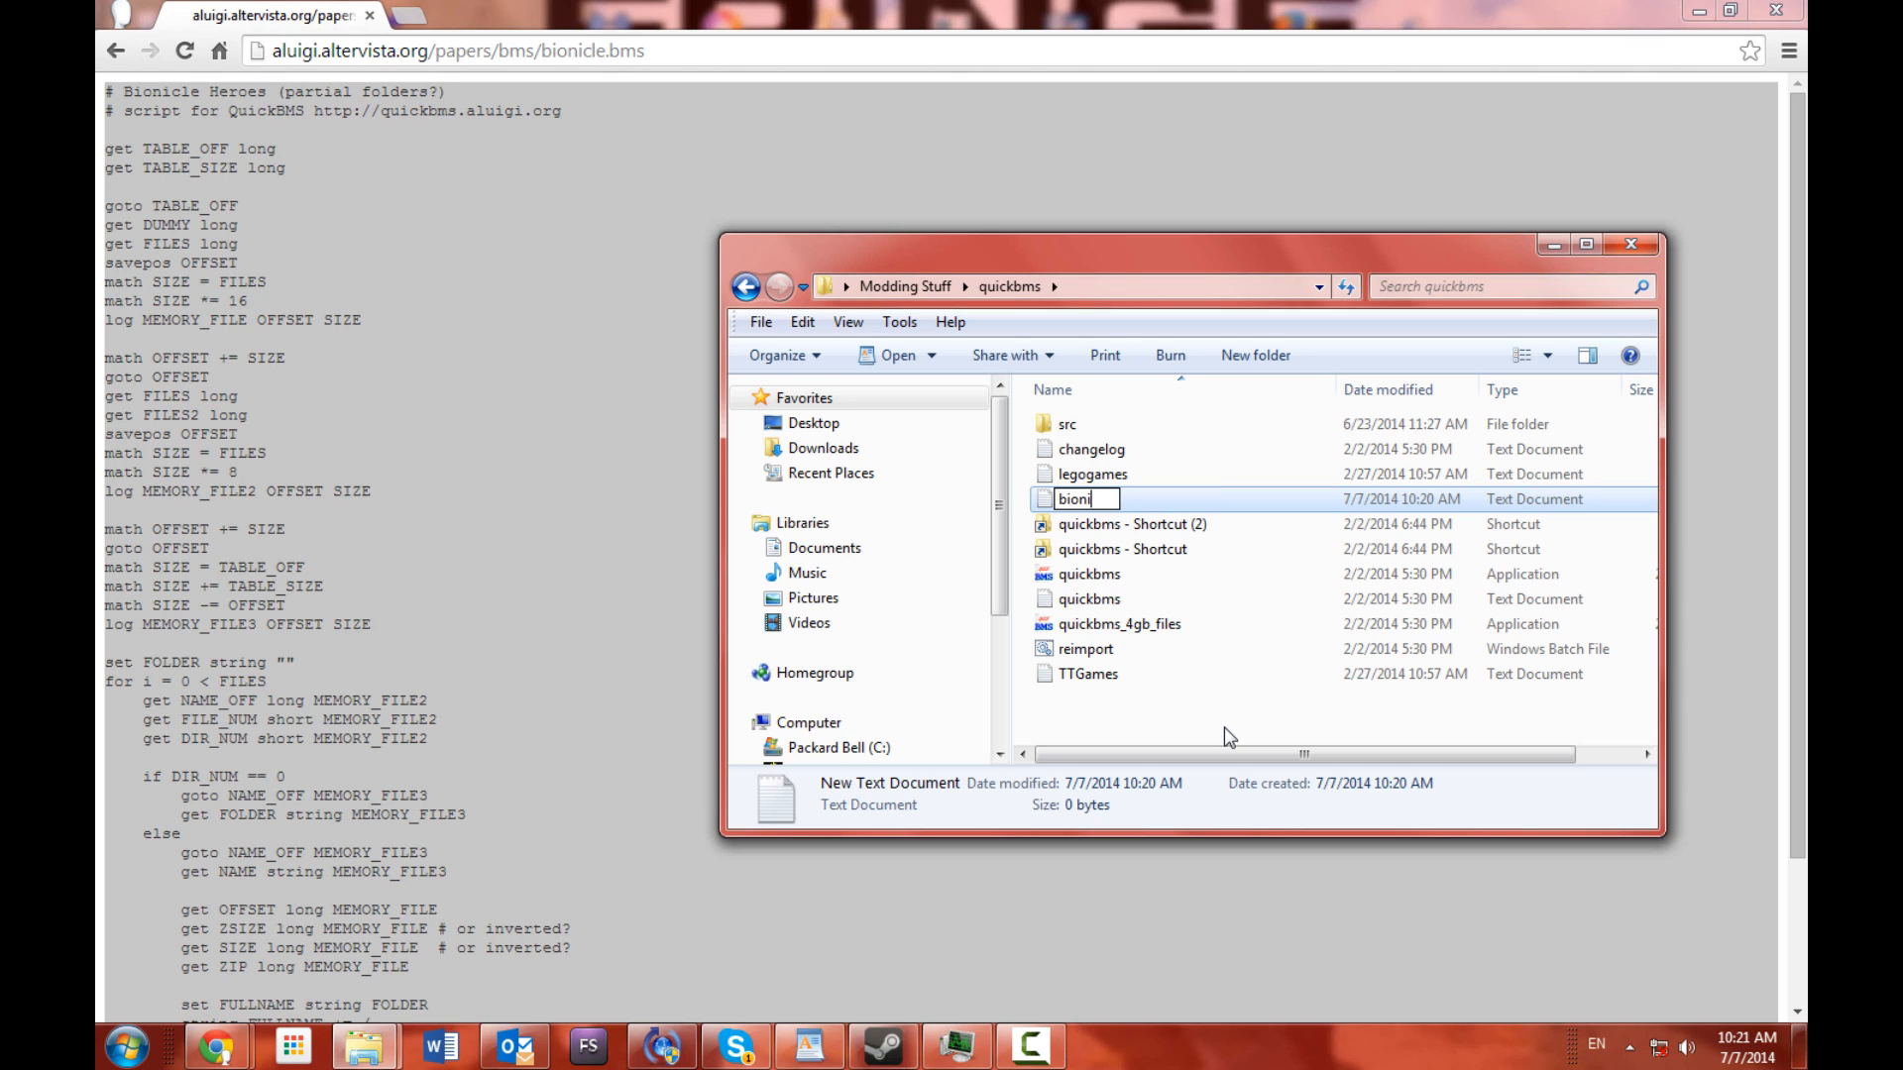
type("cle")
left_click(1223, 727)
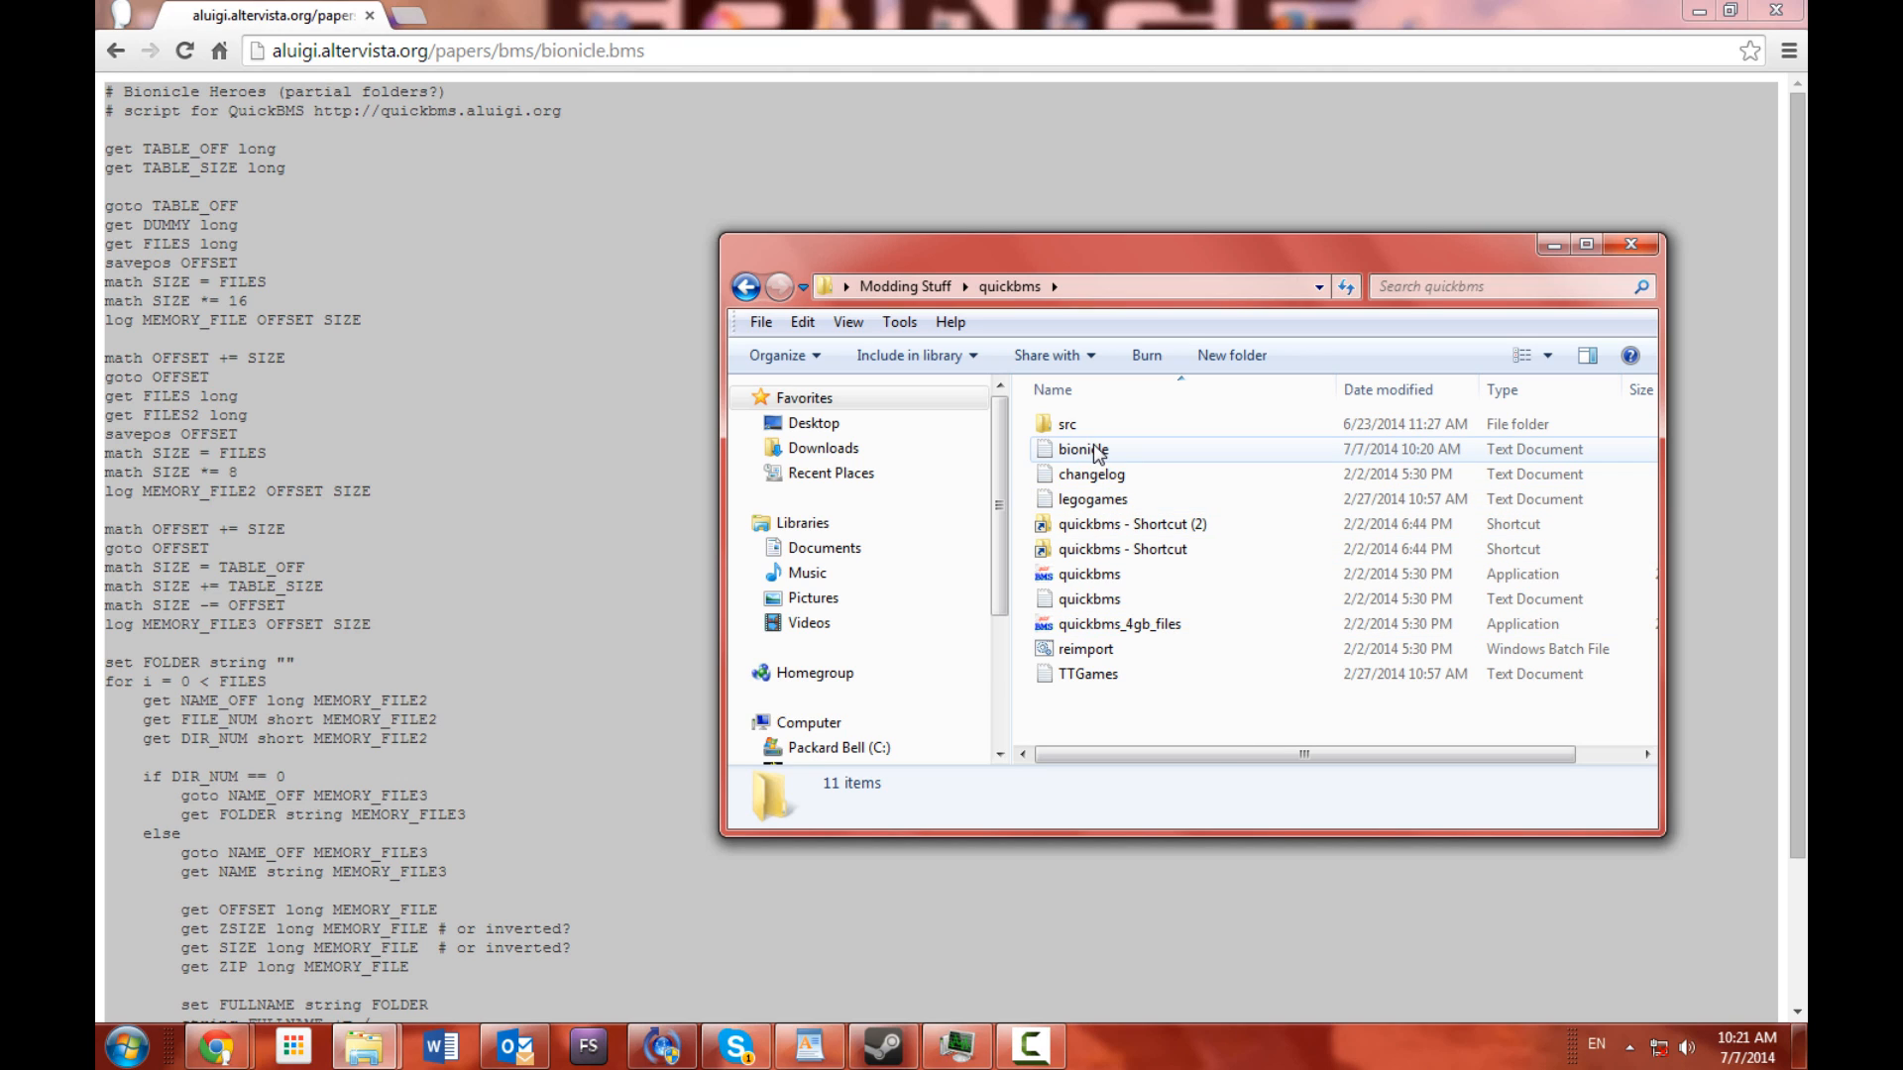
Open the bionicle text document, paste the copied script into it and save the file
left_click(1098, 455)
double_click(1096, 452)
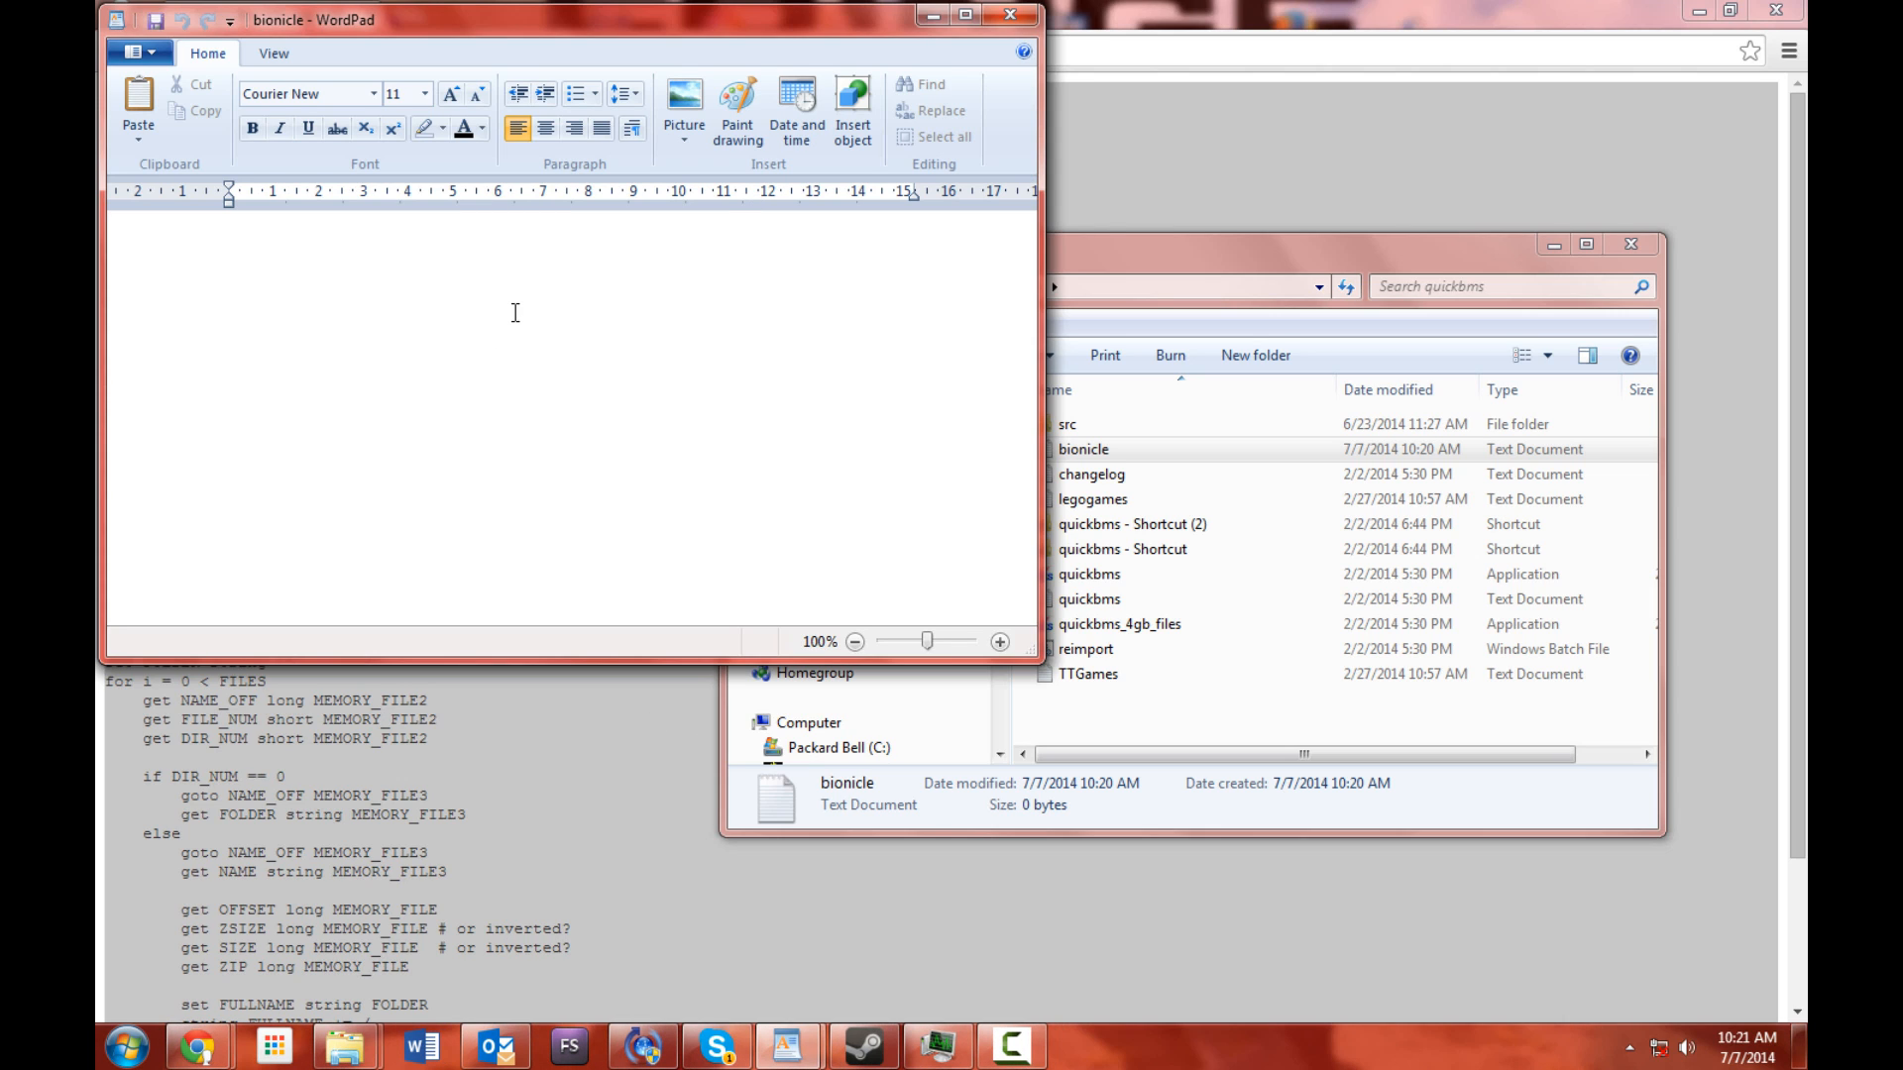
key("ctrl+v")
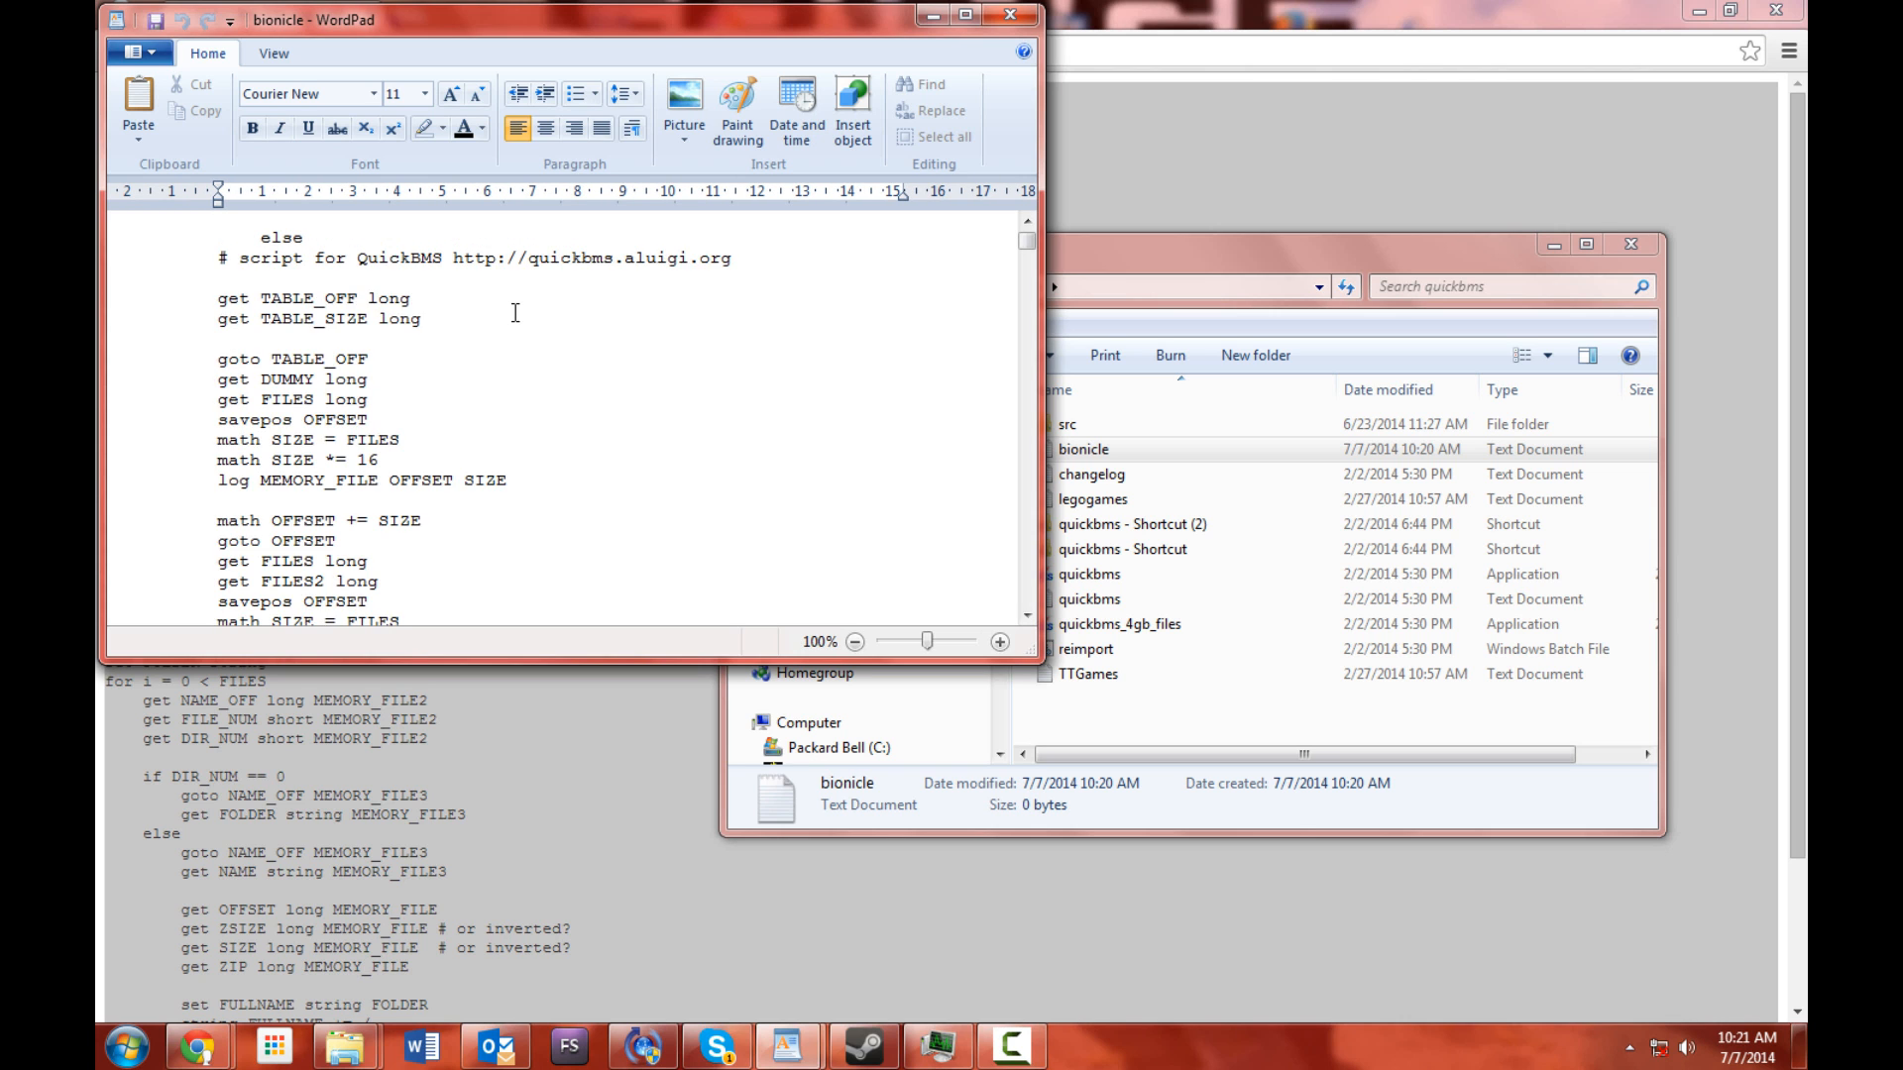
scroll(777, 353, "up", 3)
scroll(1051, 513, "up", 2)
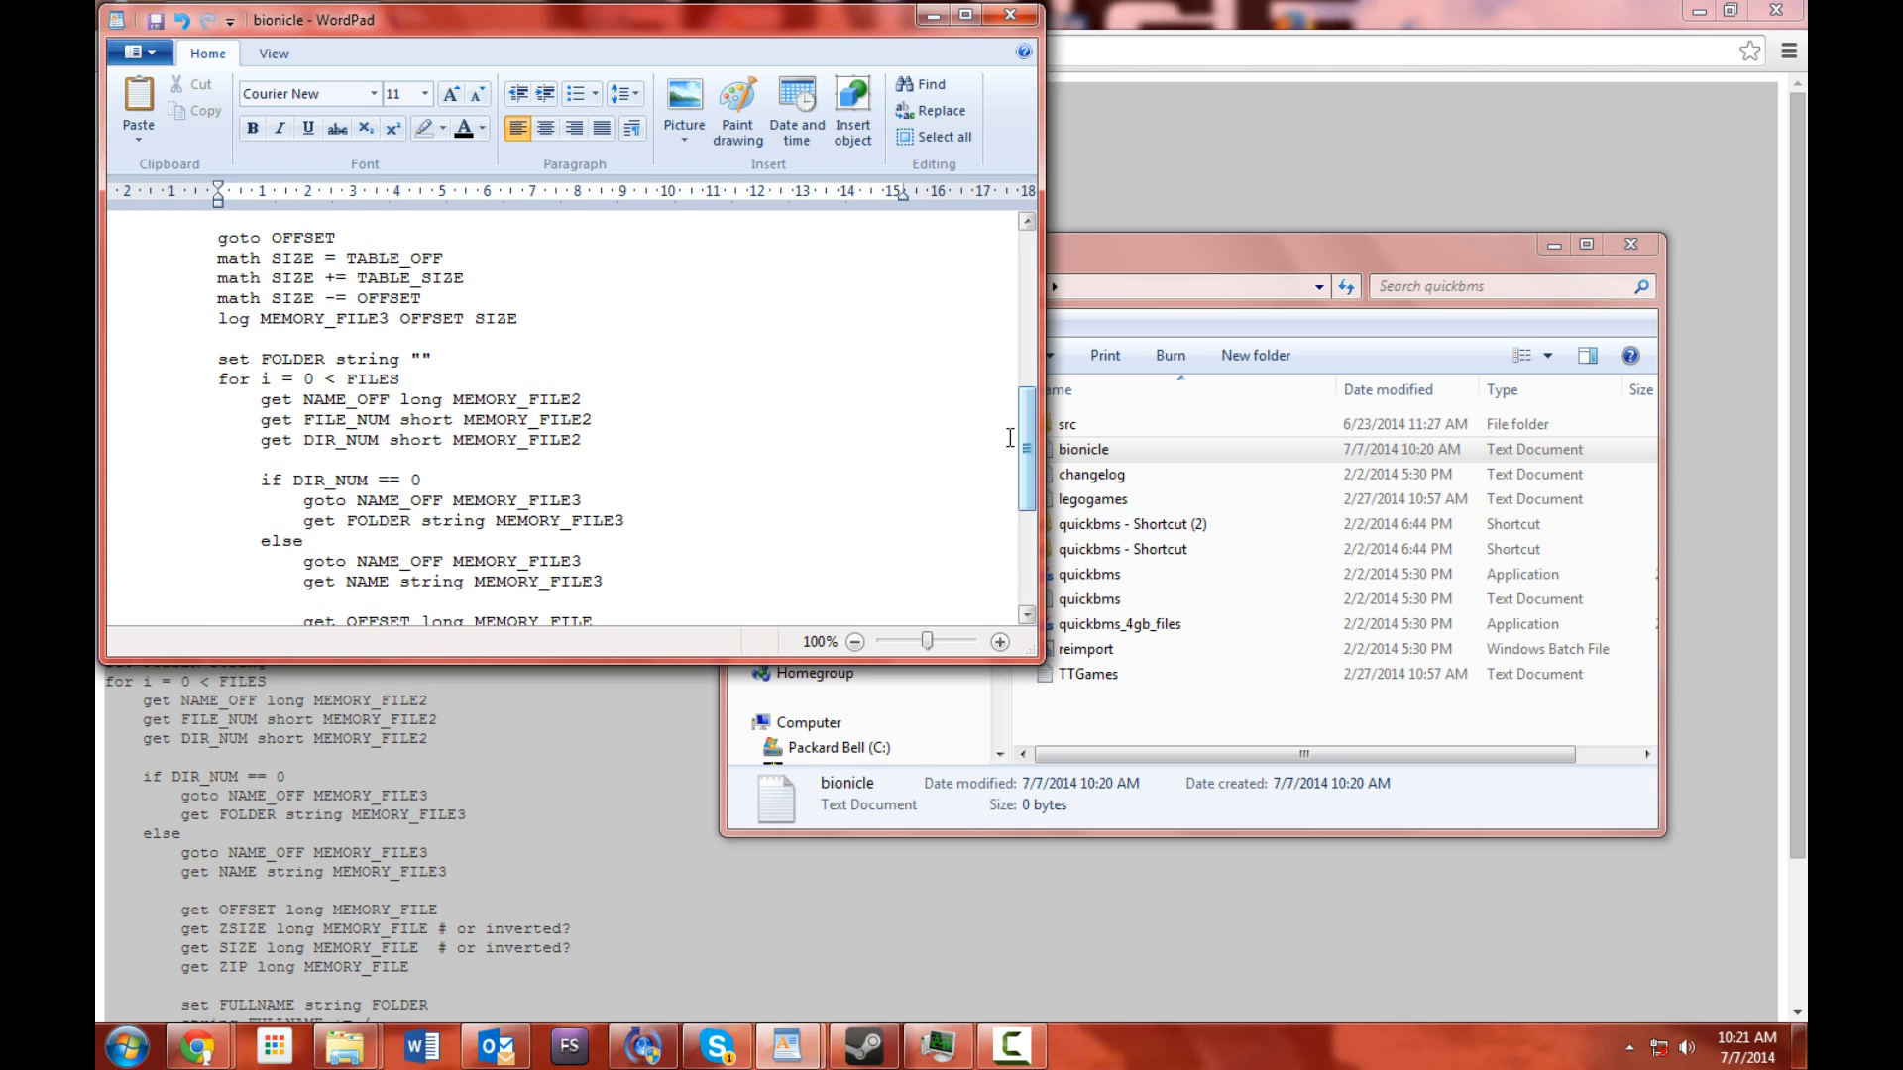
left_click_drag(1028, 436, 1045, 605)
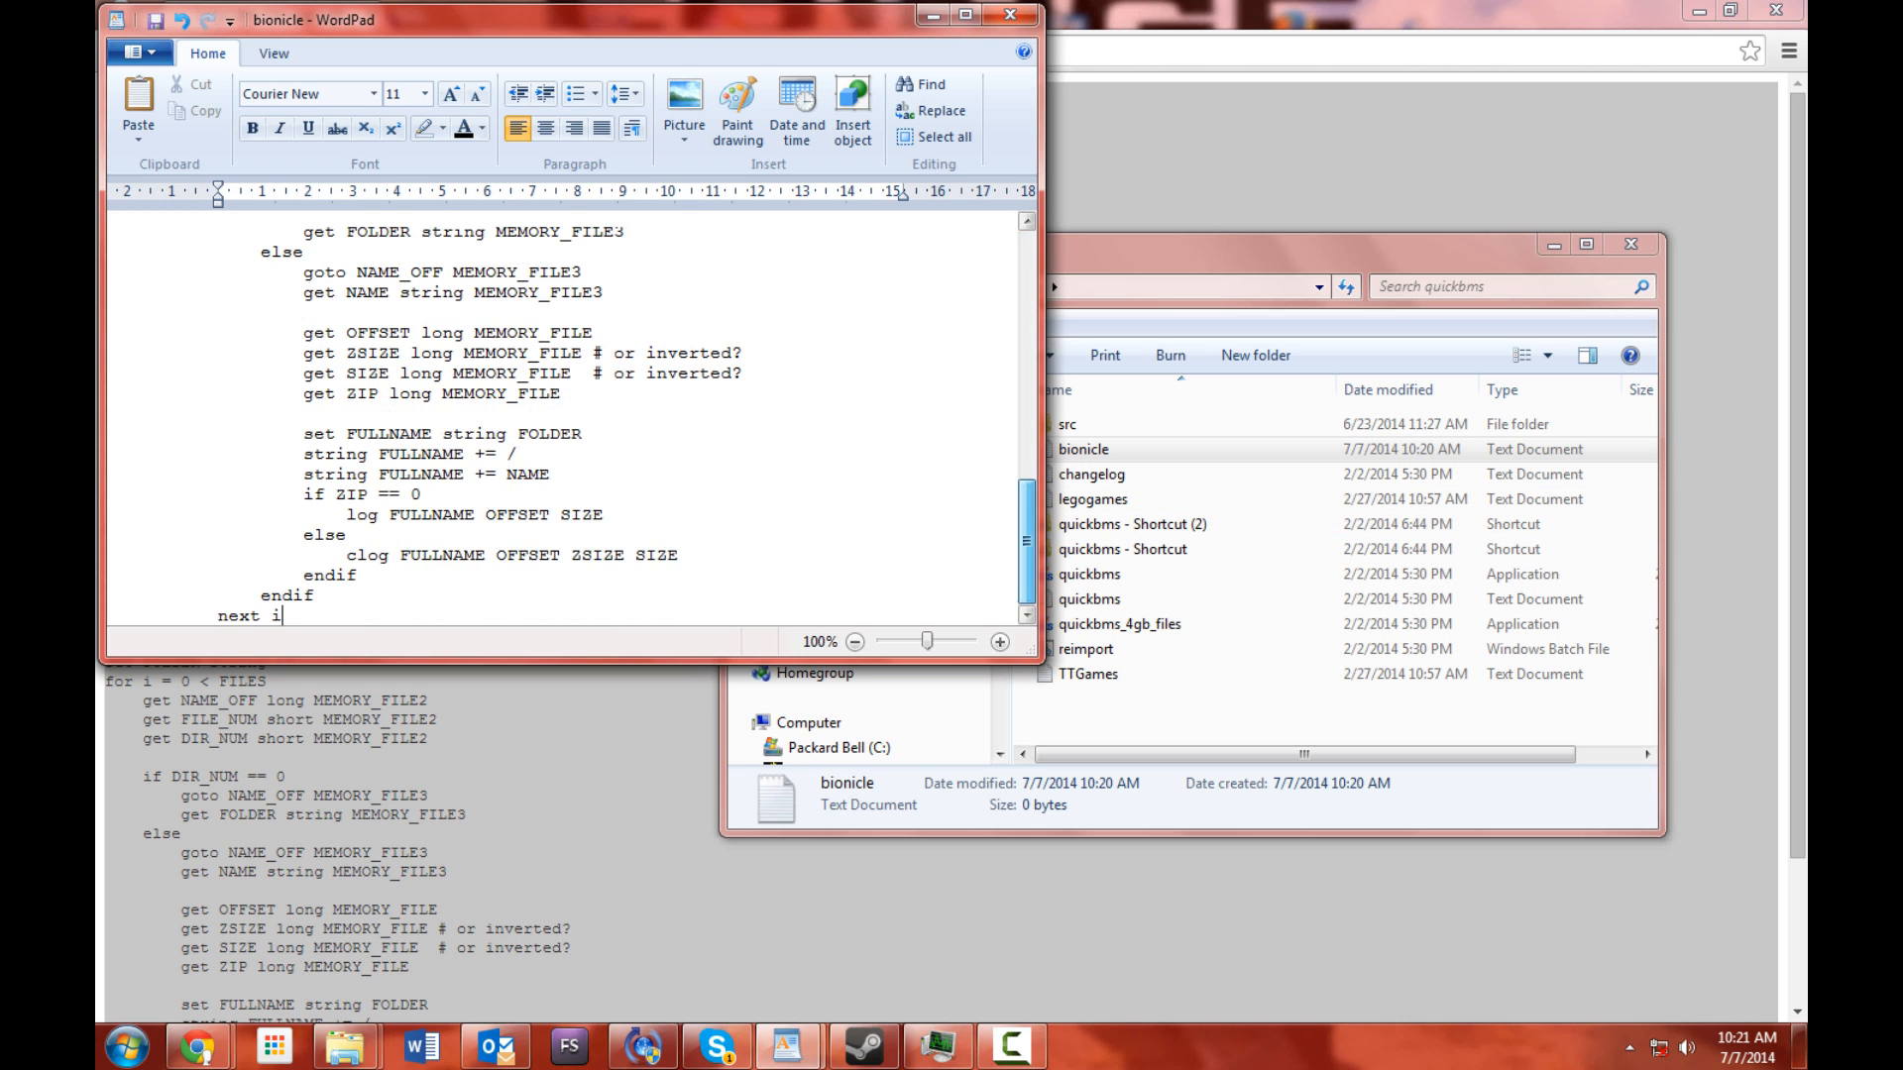
key("ctrl+s")
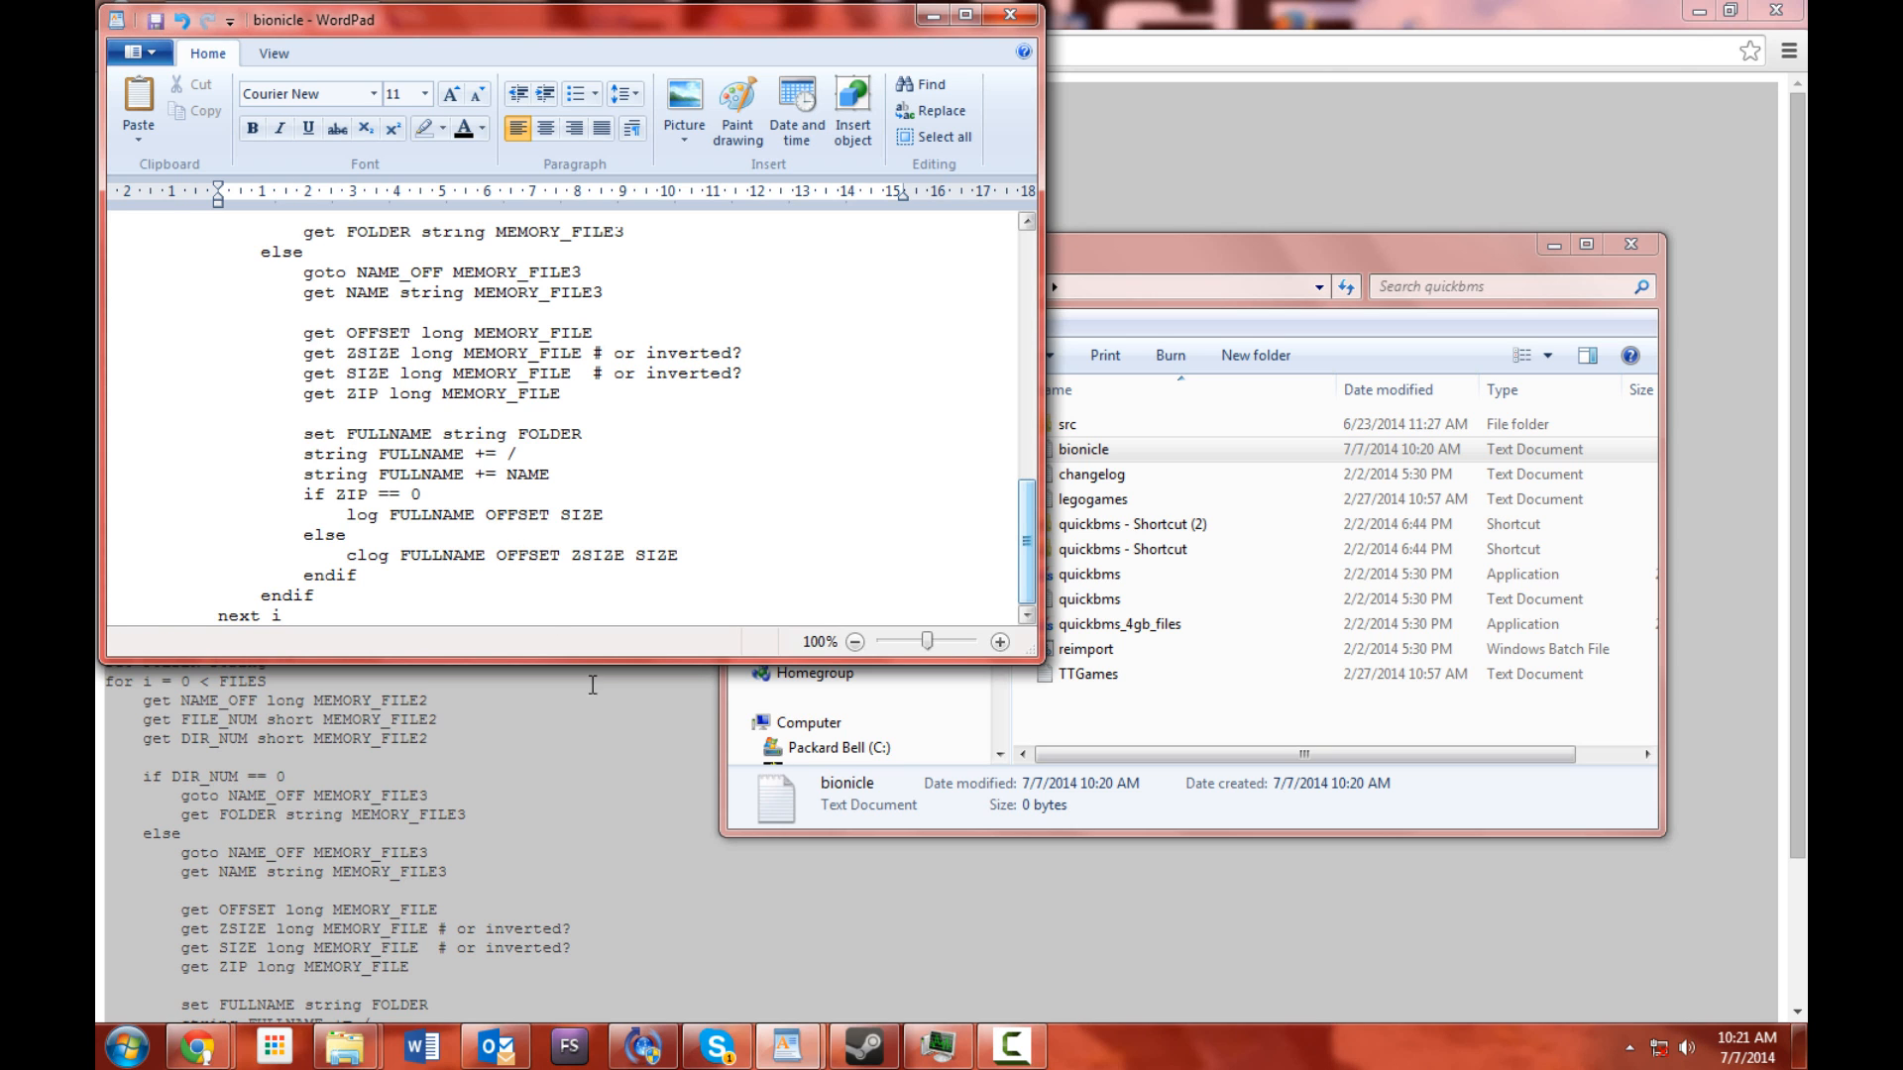
Check the source script page in Chrome again and close the bionicle document in WordPad
left_click(625, 953)
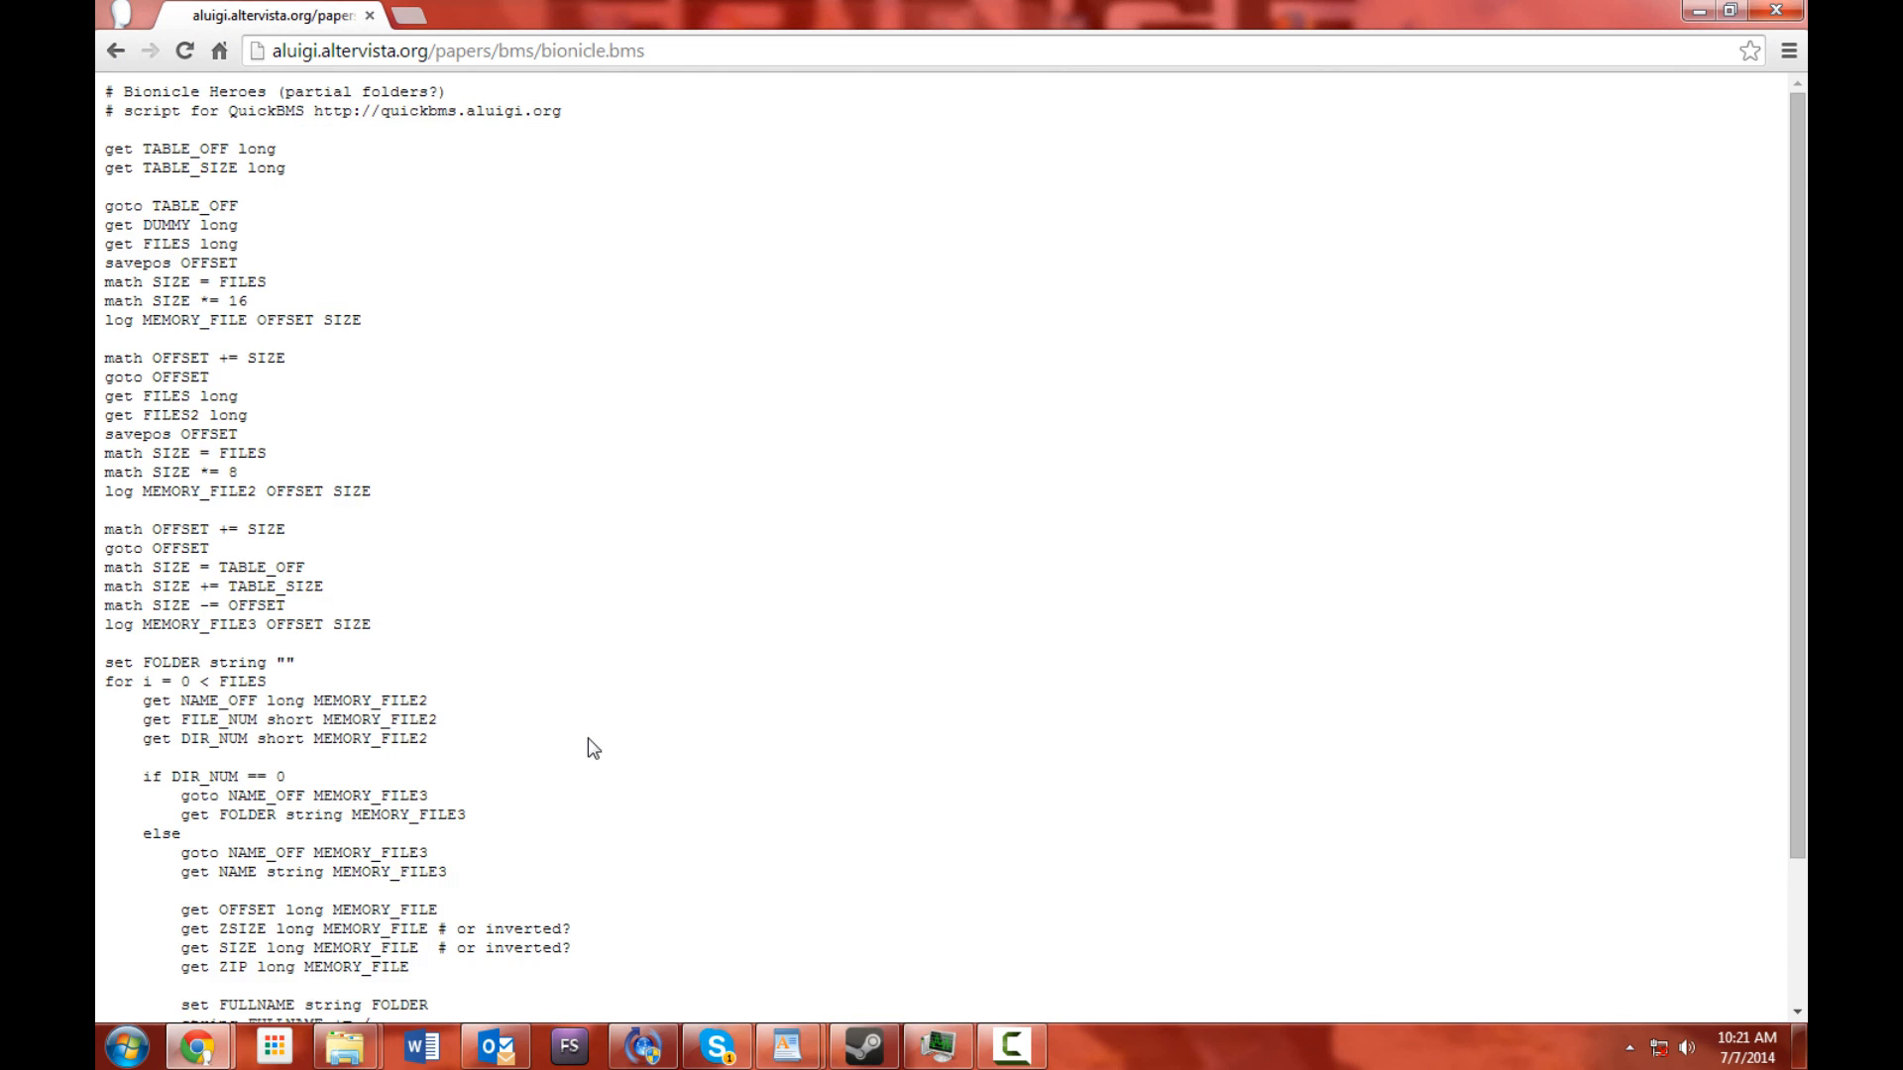
scroll(586, 733, "down", 2)
scroll(1060, 979, "up", 2)
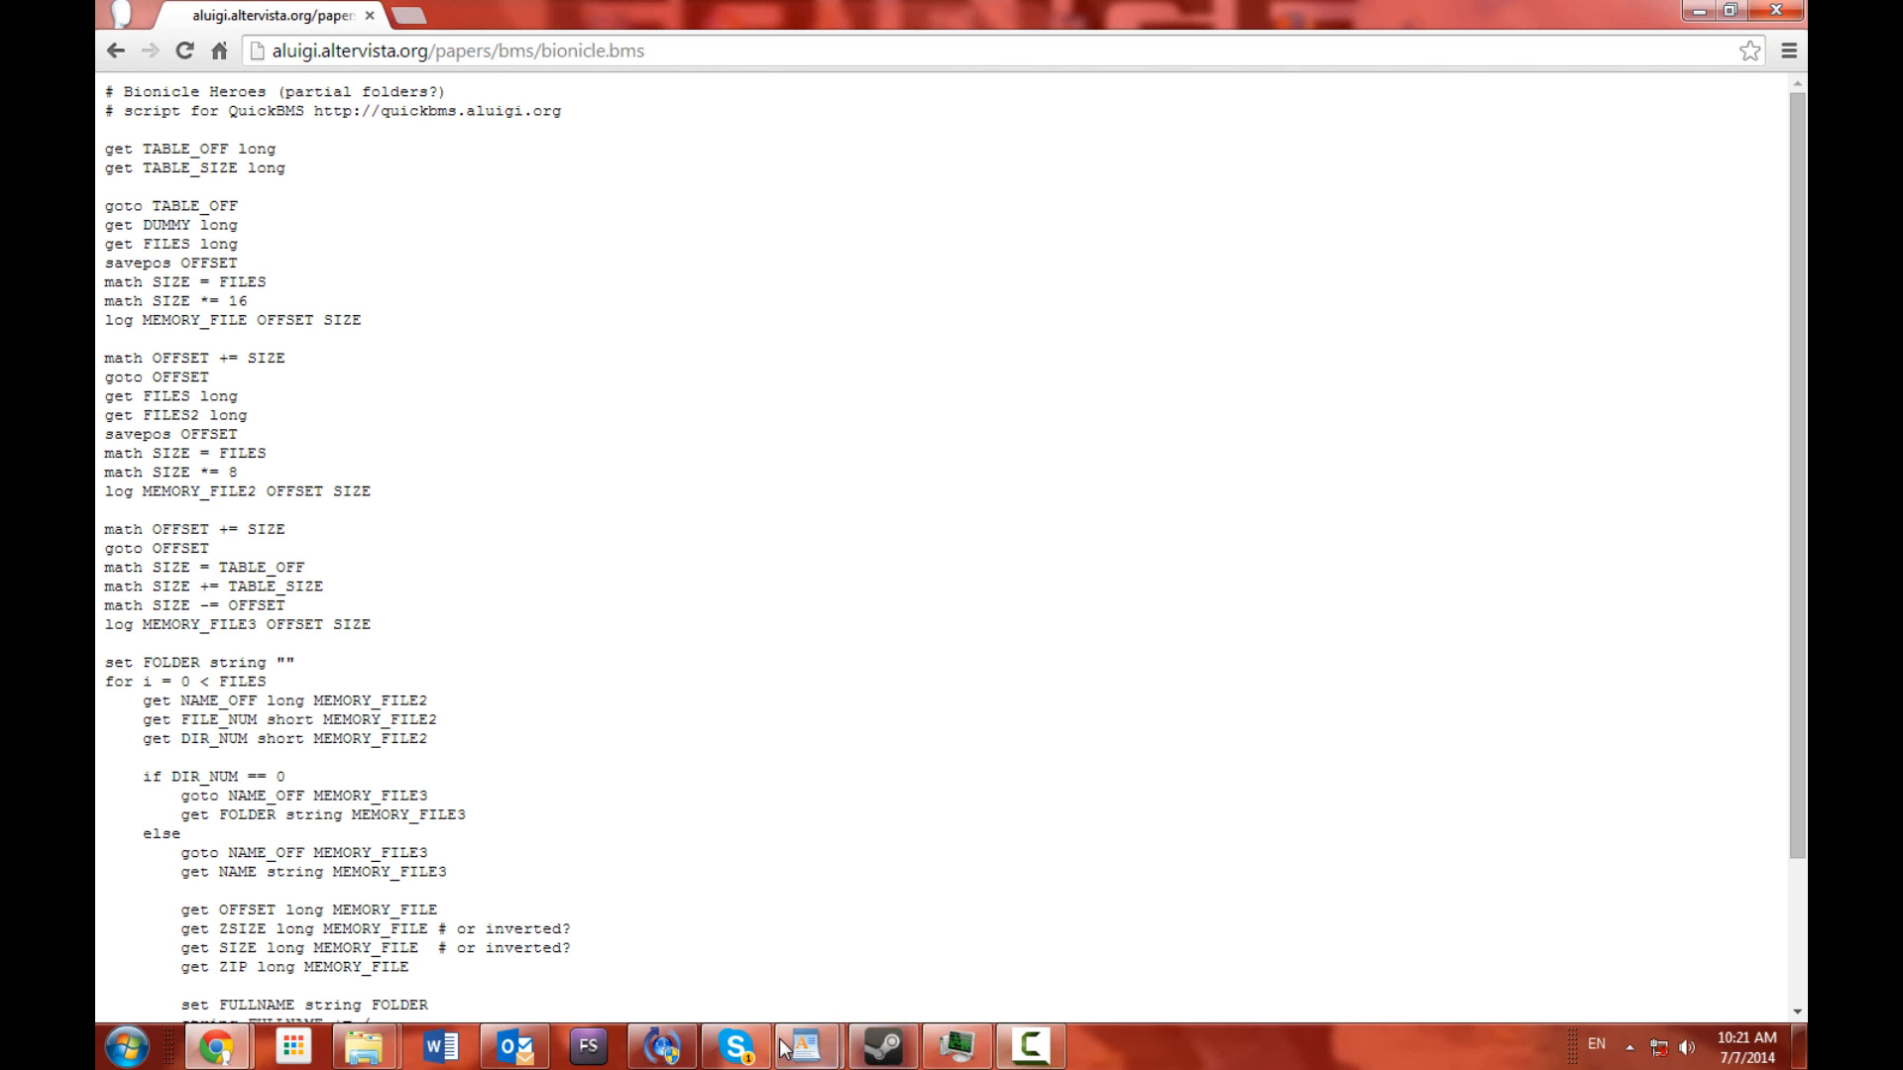
mouse_move(805, 1045)
left_click(1047, 835)
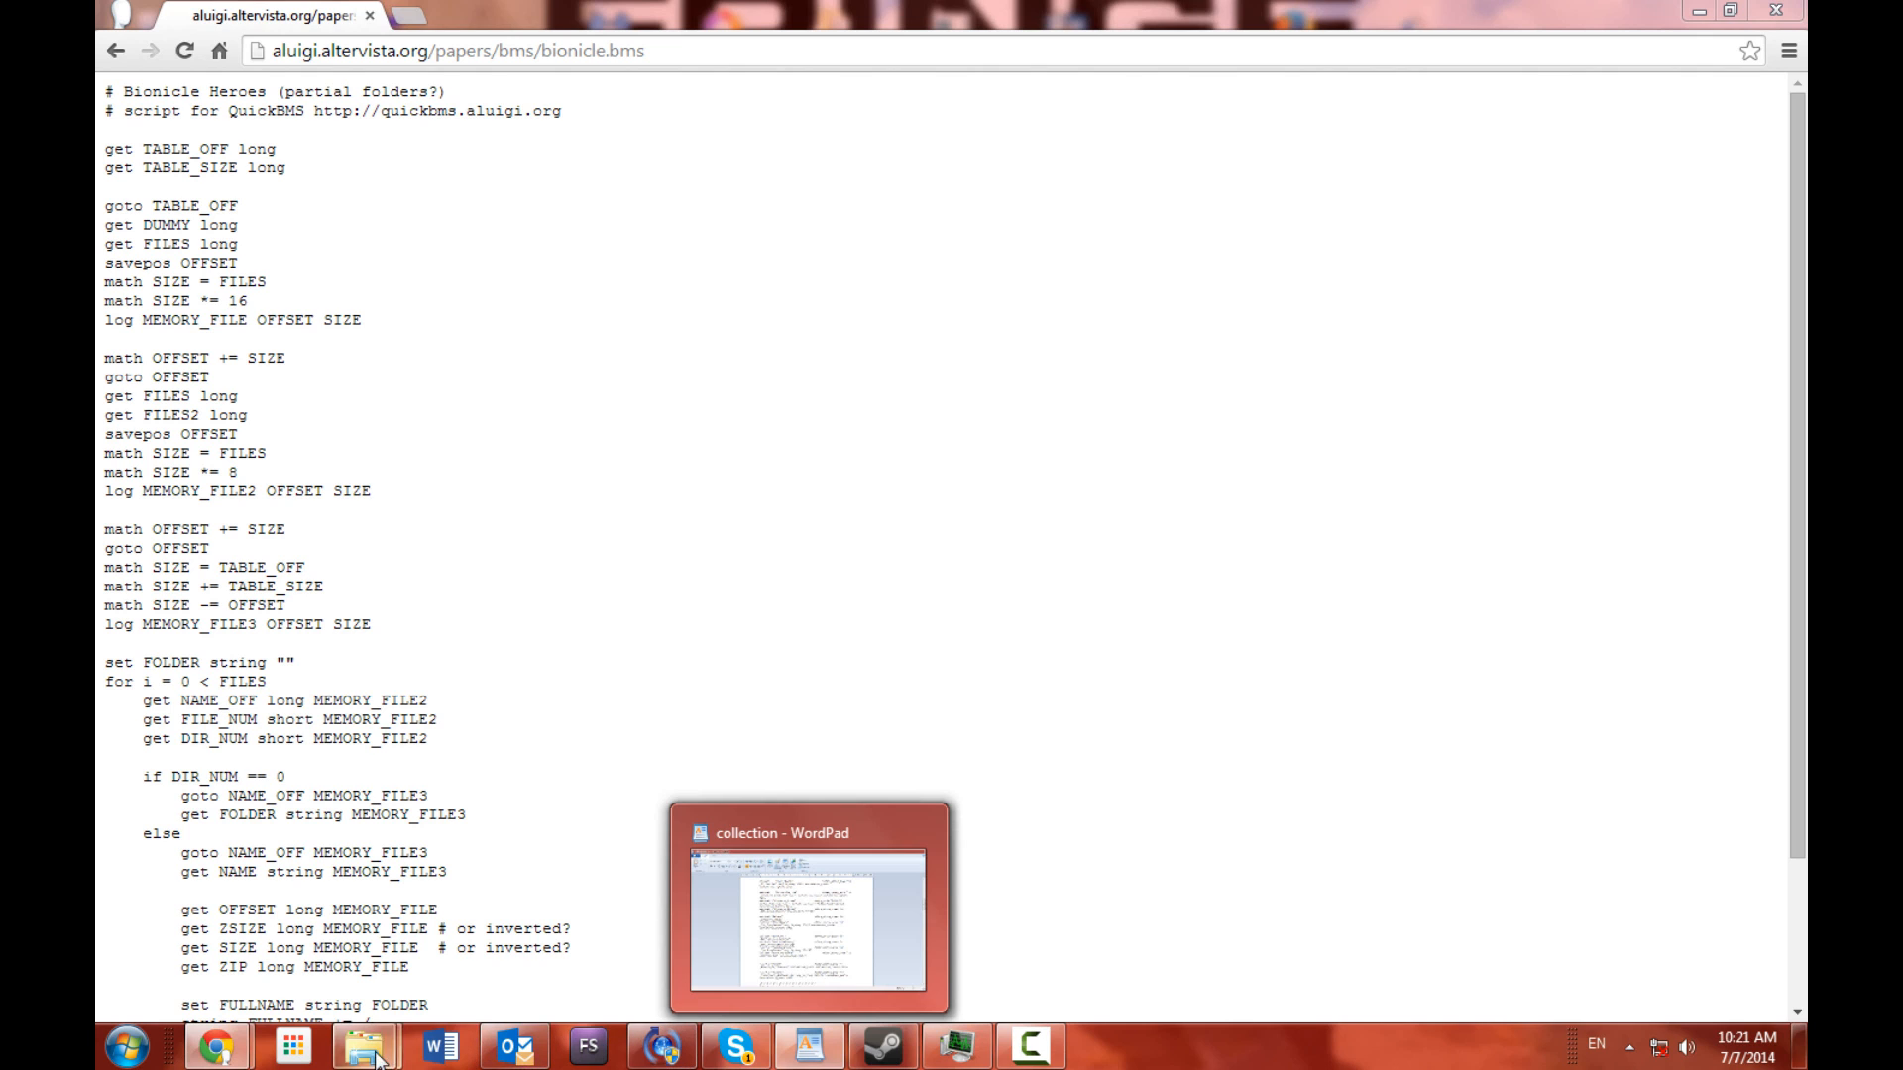
Bring up the quickbms folder window and open Program Files (x86) on the C: drive in a separate window beside it
mouse_move(377, 1057)
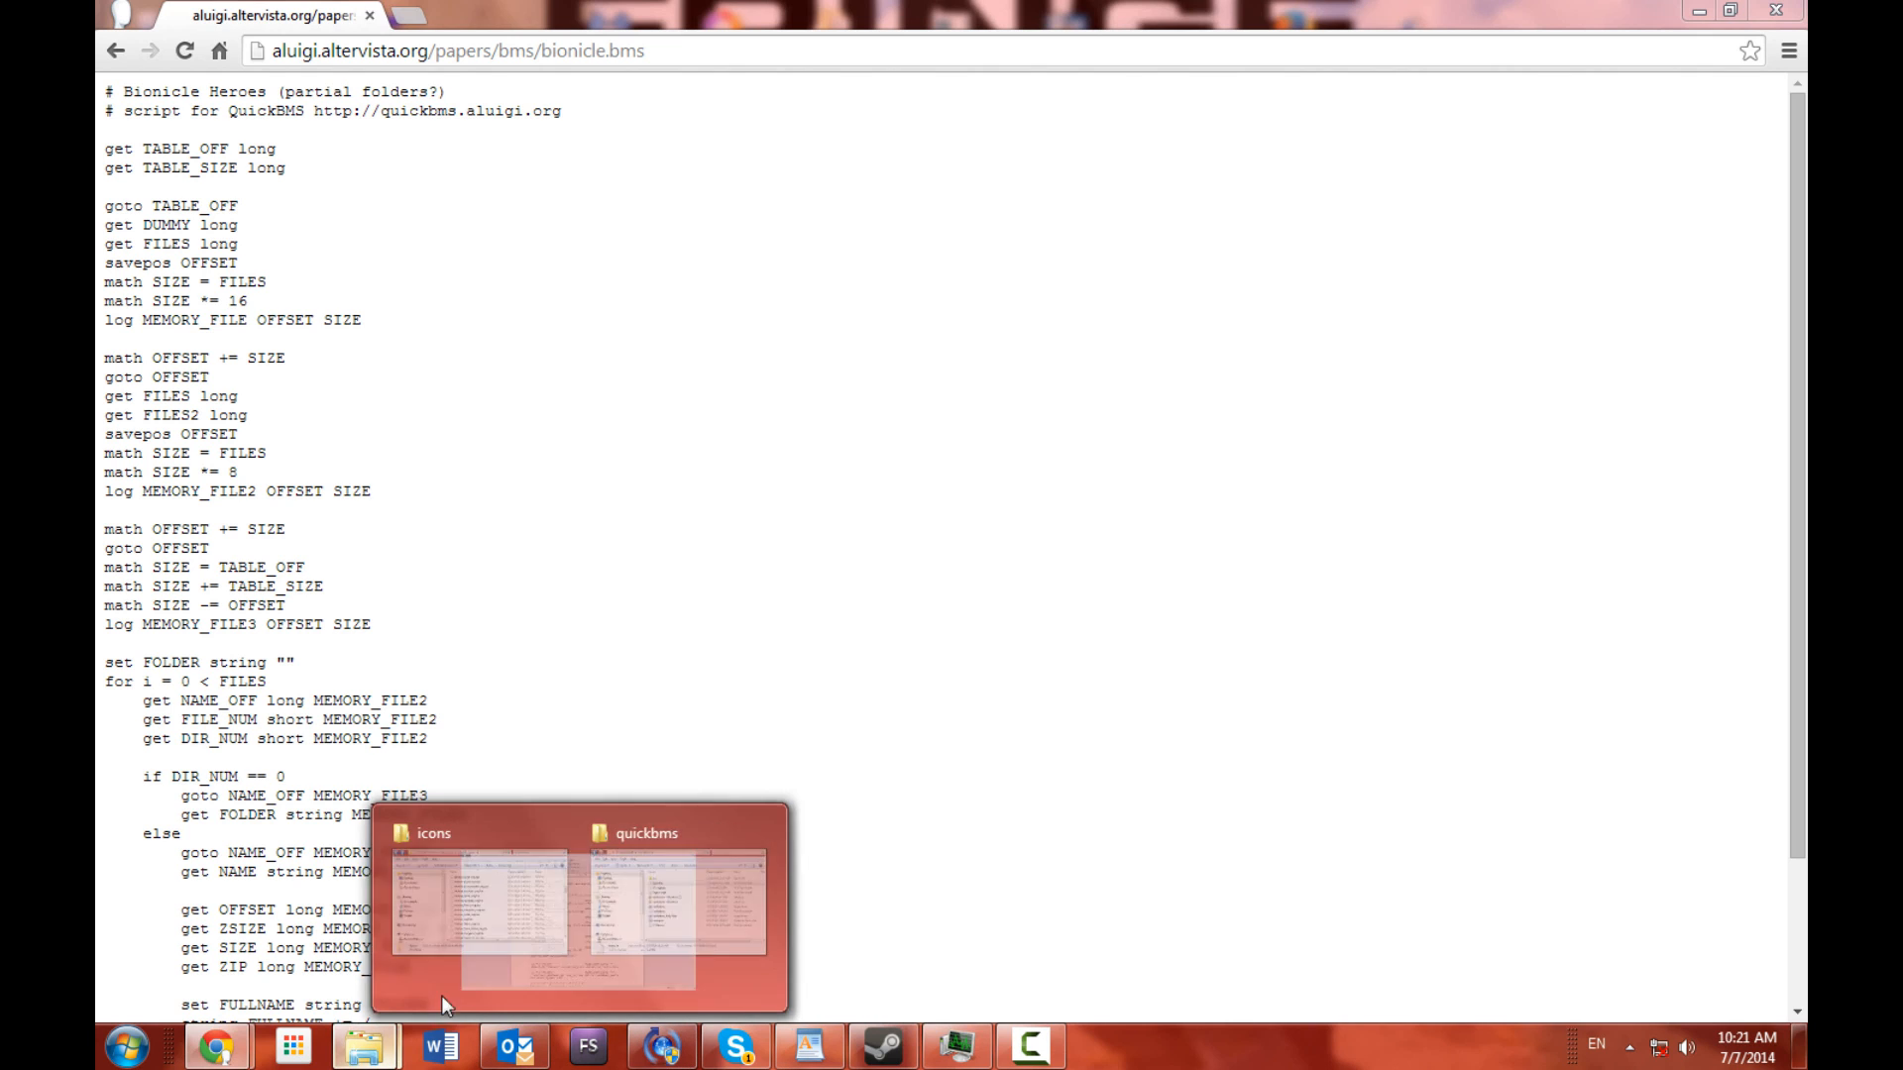
left_click(555, 921)
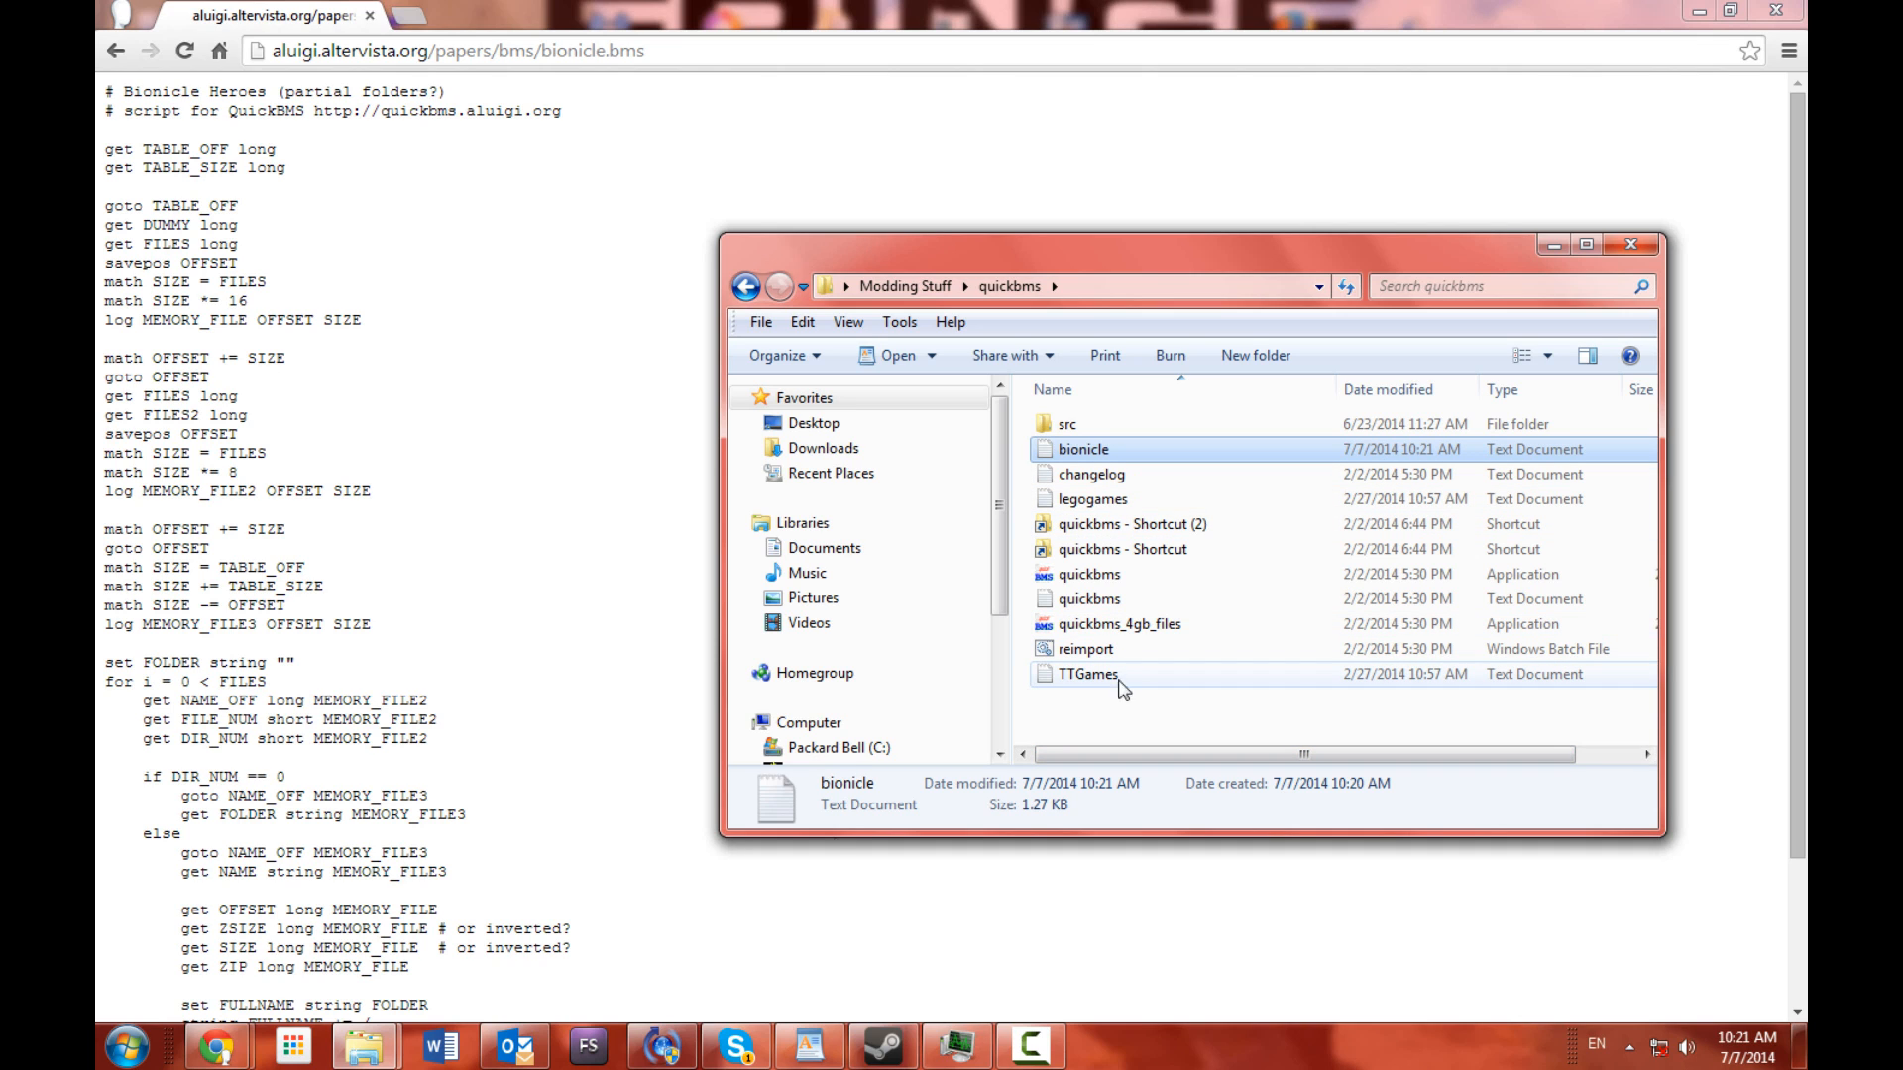
key("super")
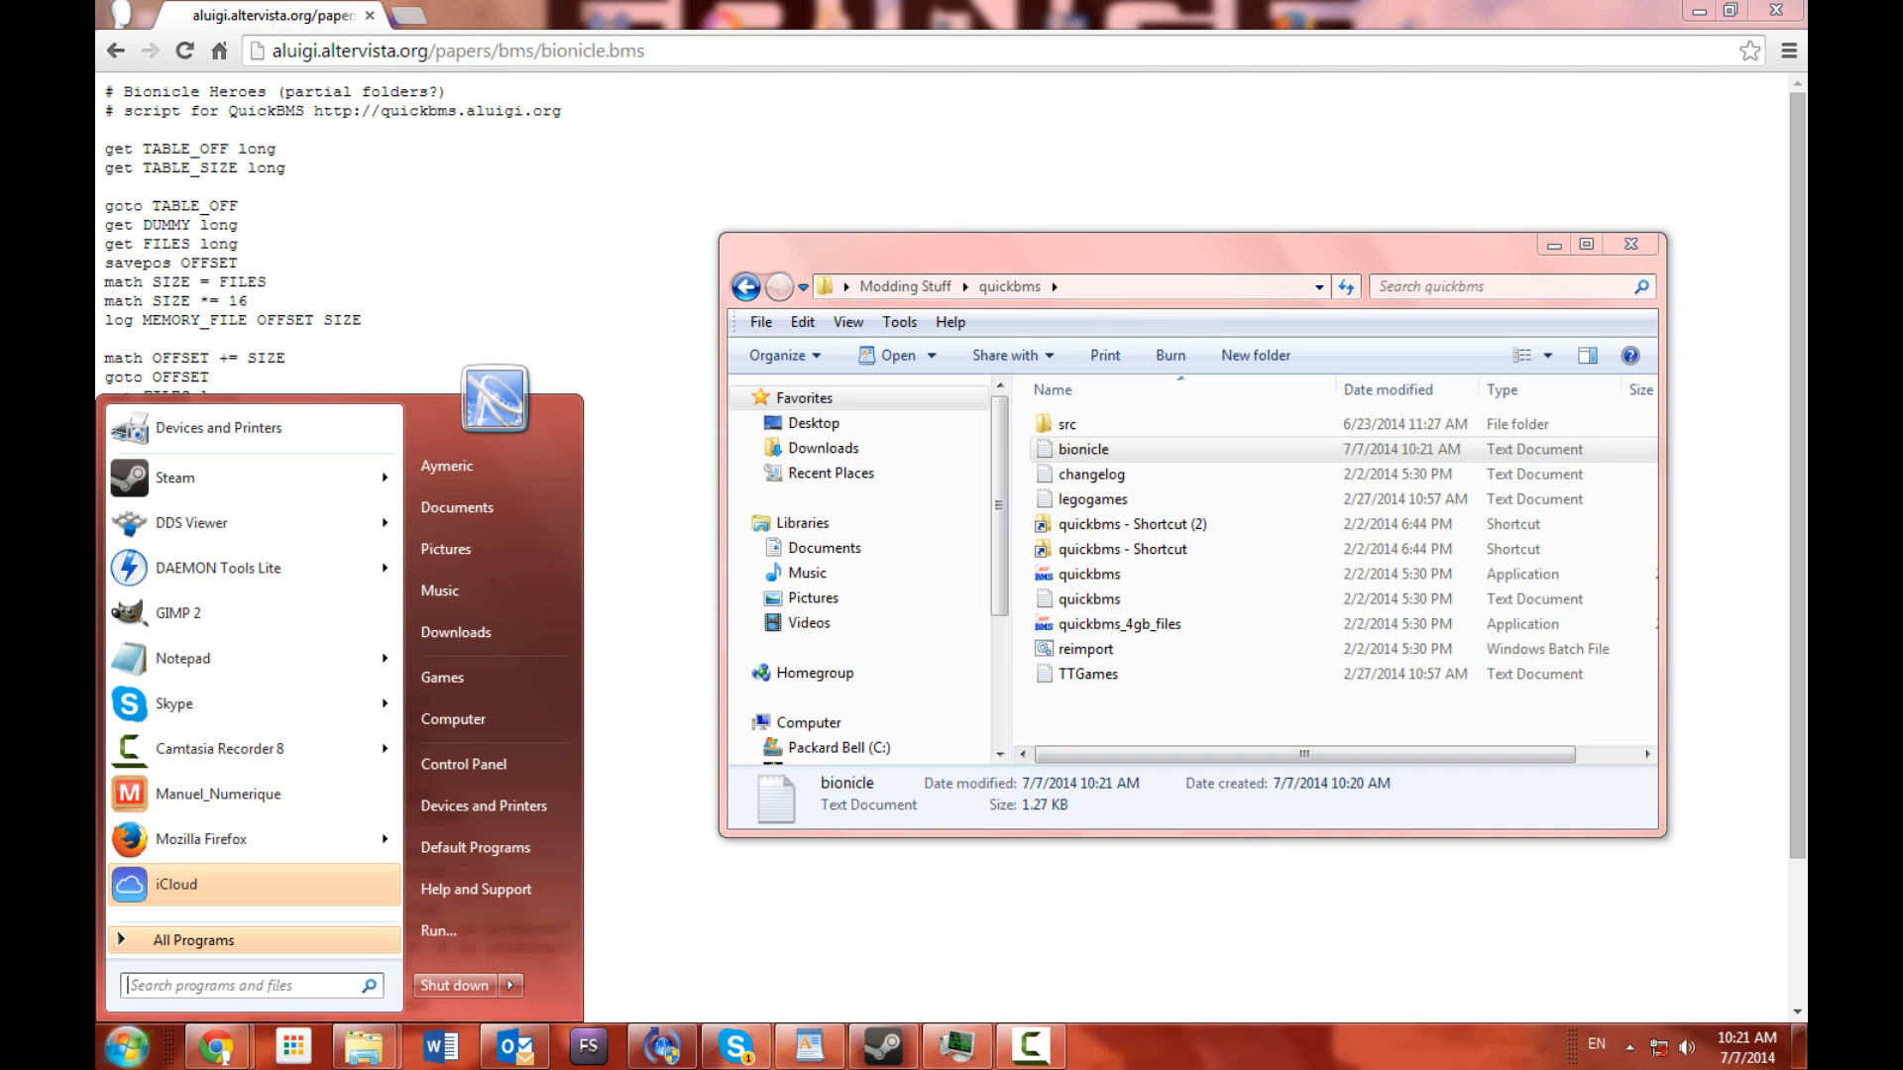
left_click(509, 723)
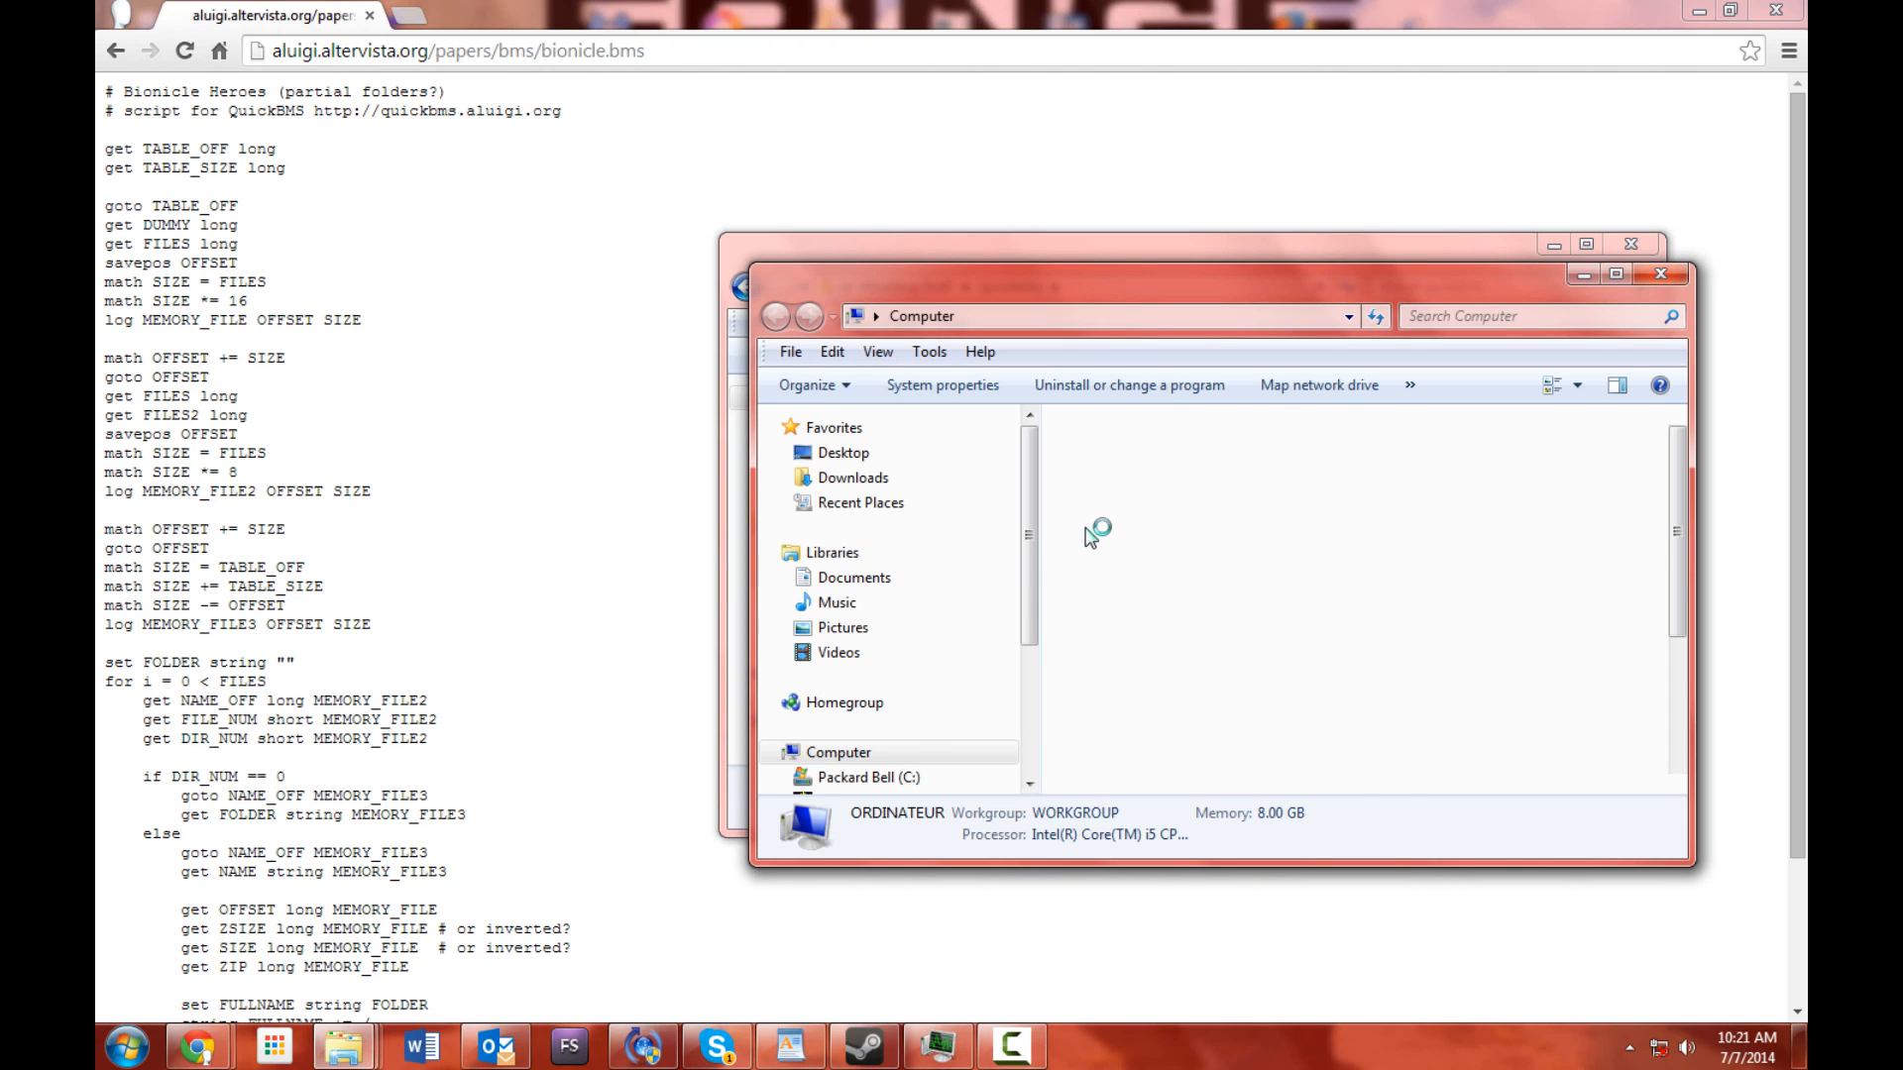
left_click(1171, 459)
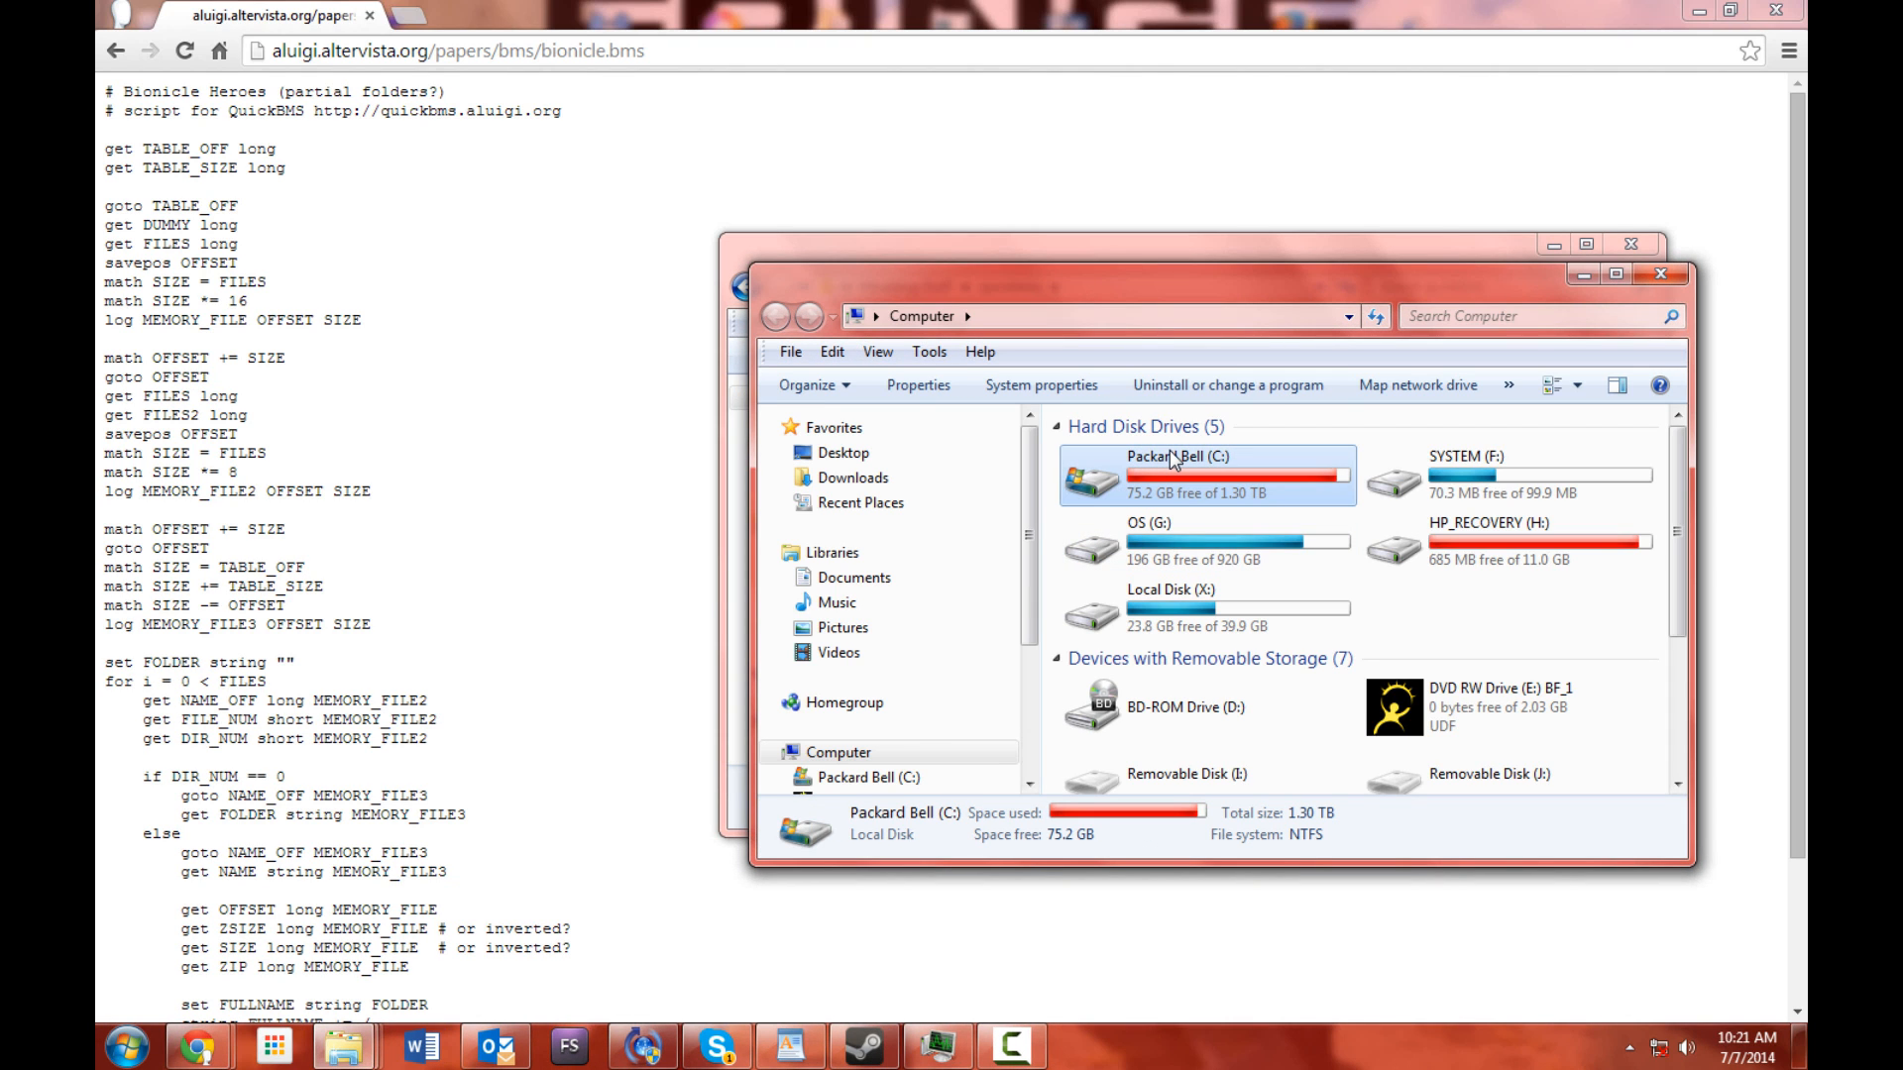
double_click(1171, 458)
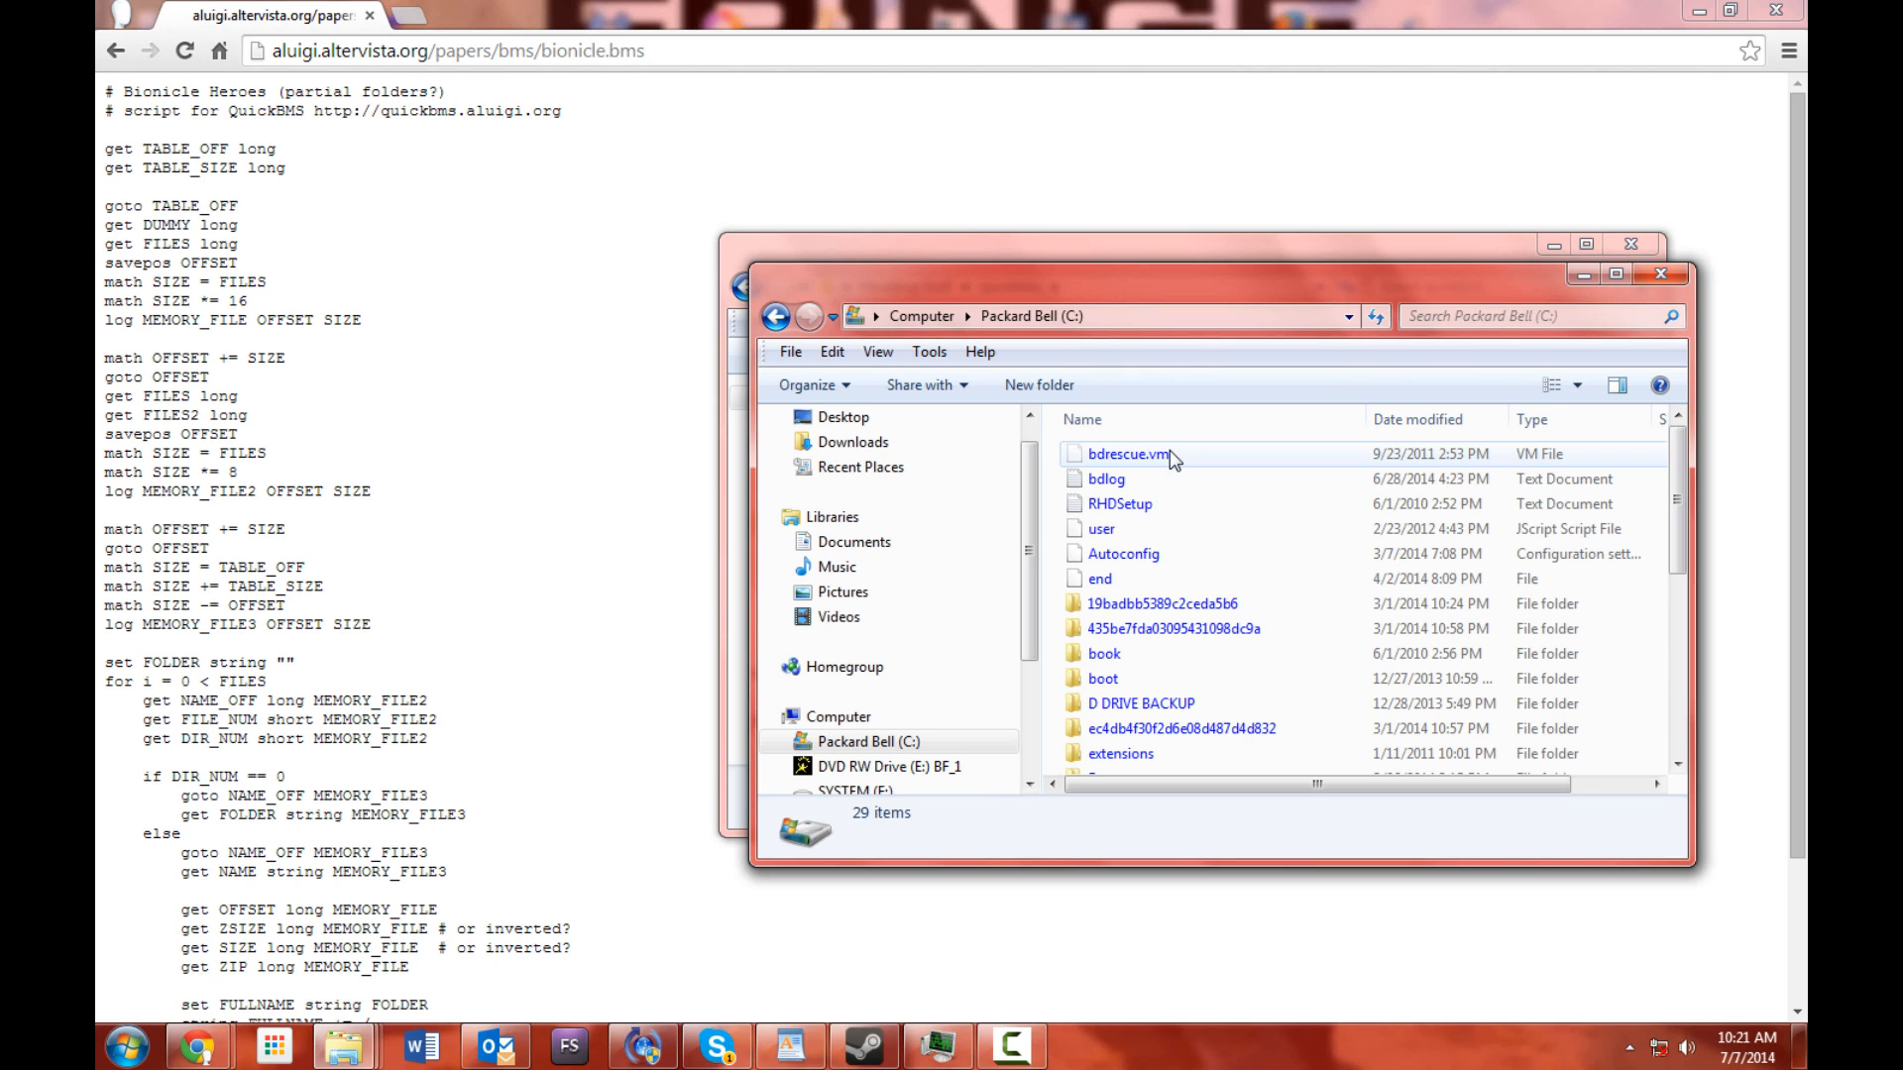
scroll(1195, 523, "down", 5)
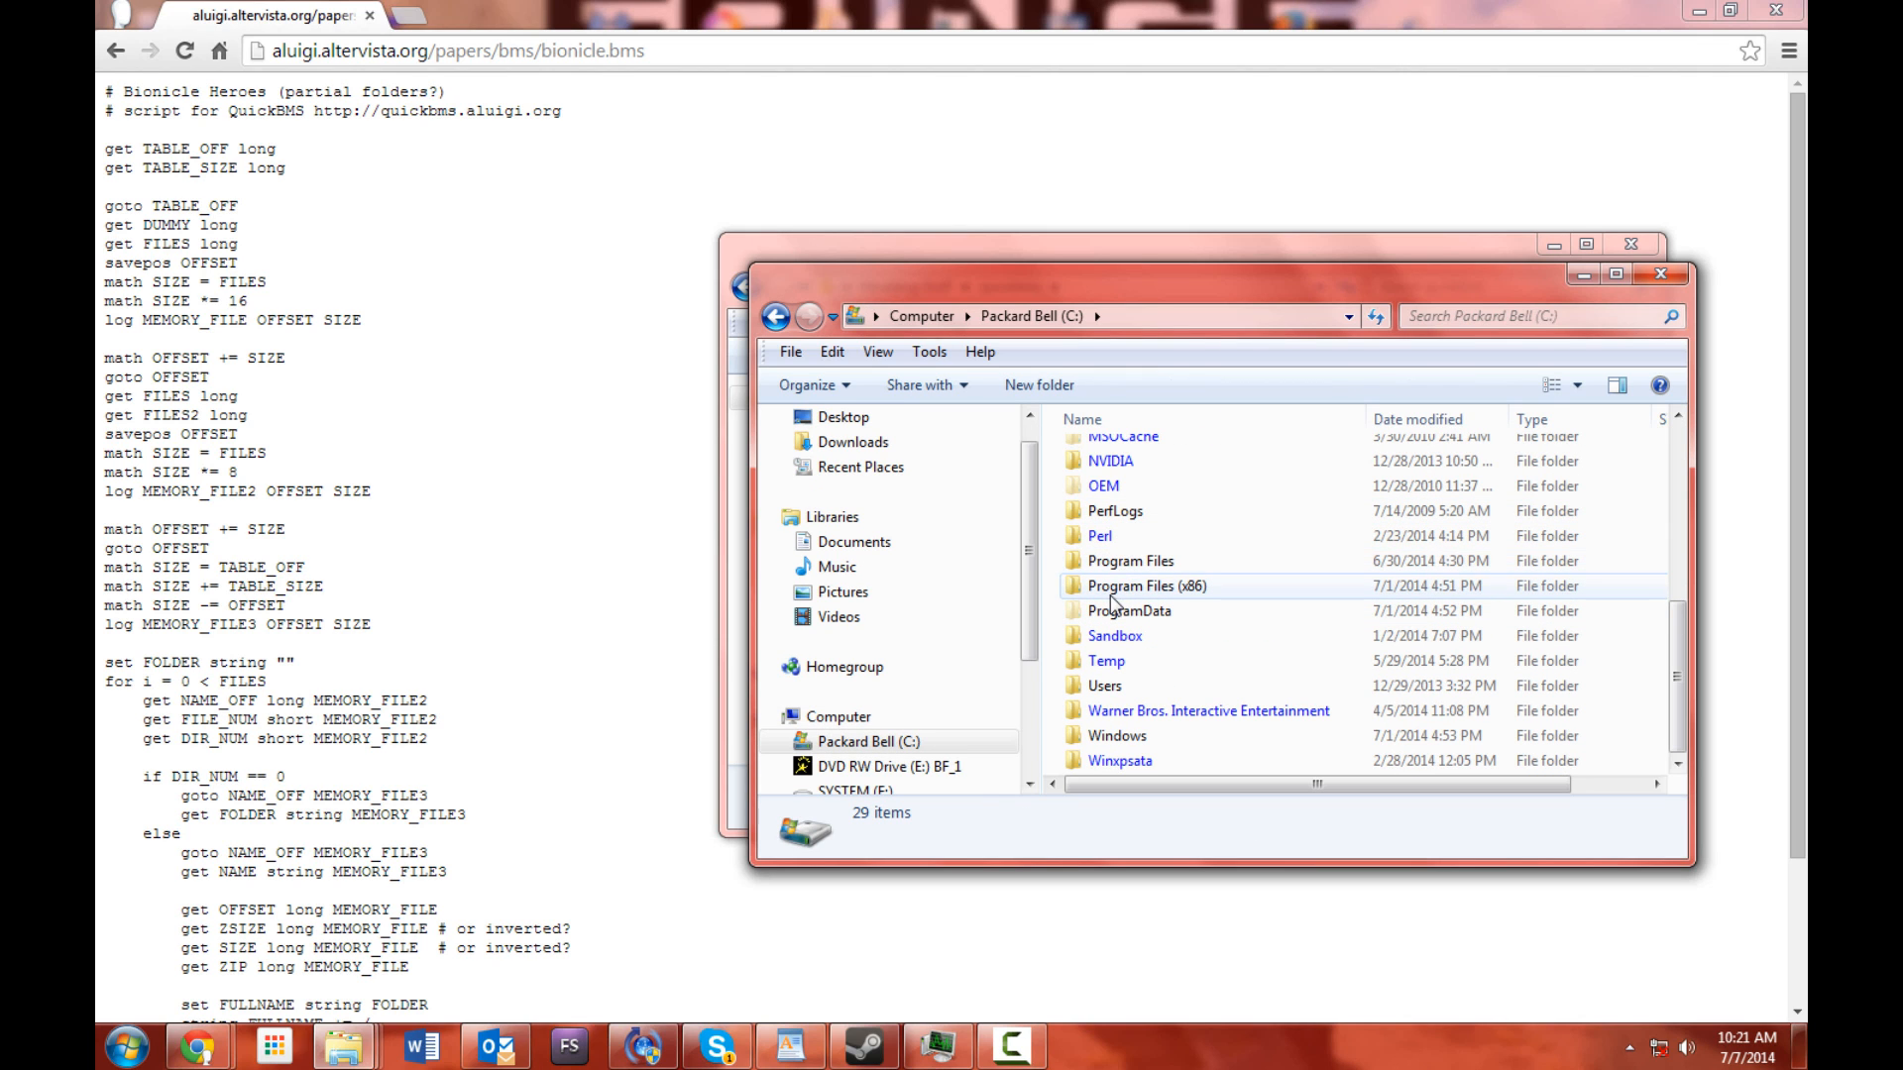
double_click(1140, 586)
left_click_drag(1017, 277, 468, 345)
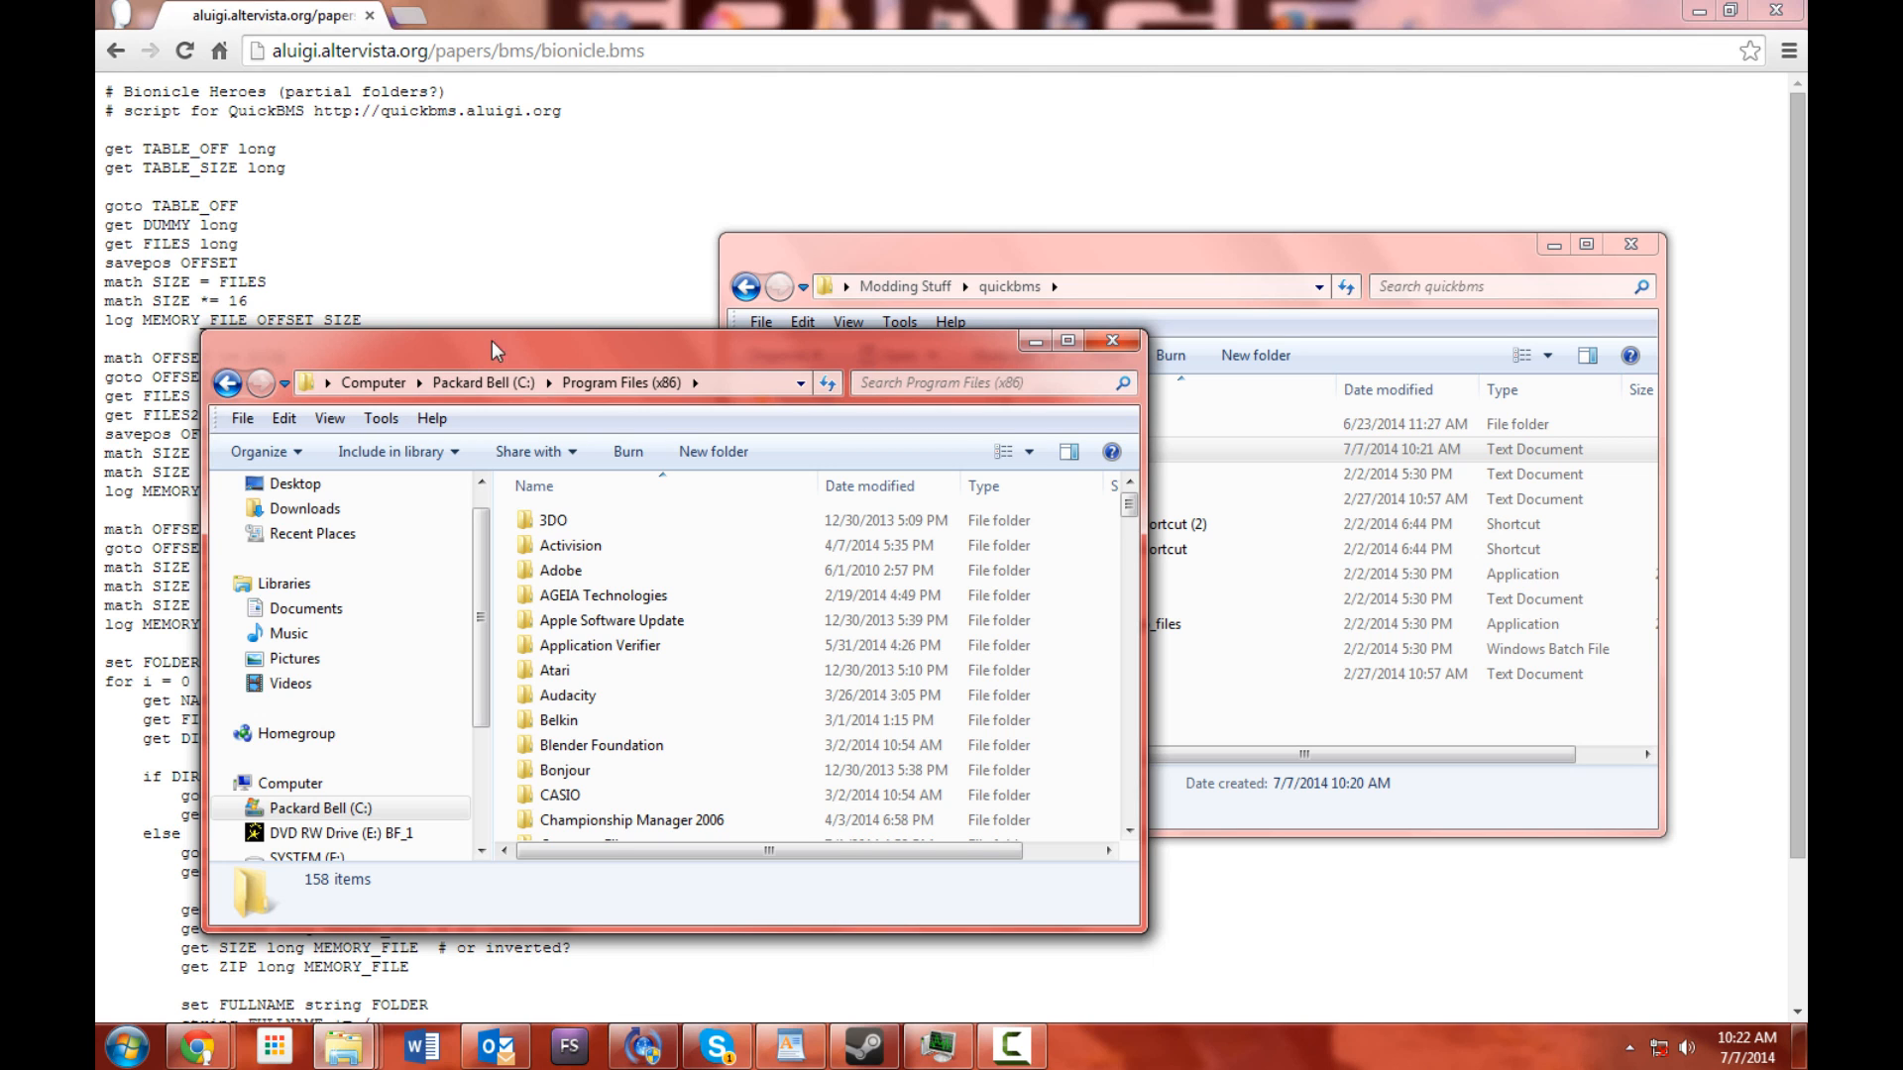
Open the BIONICLE Heroes folder inside Eidos and look through its game files for the bionicle DAT file
scroll(721, 594, "down", 7)
scroll(720, 594, "up", 2)
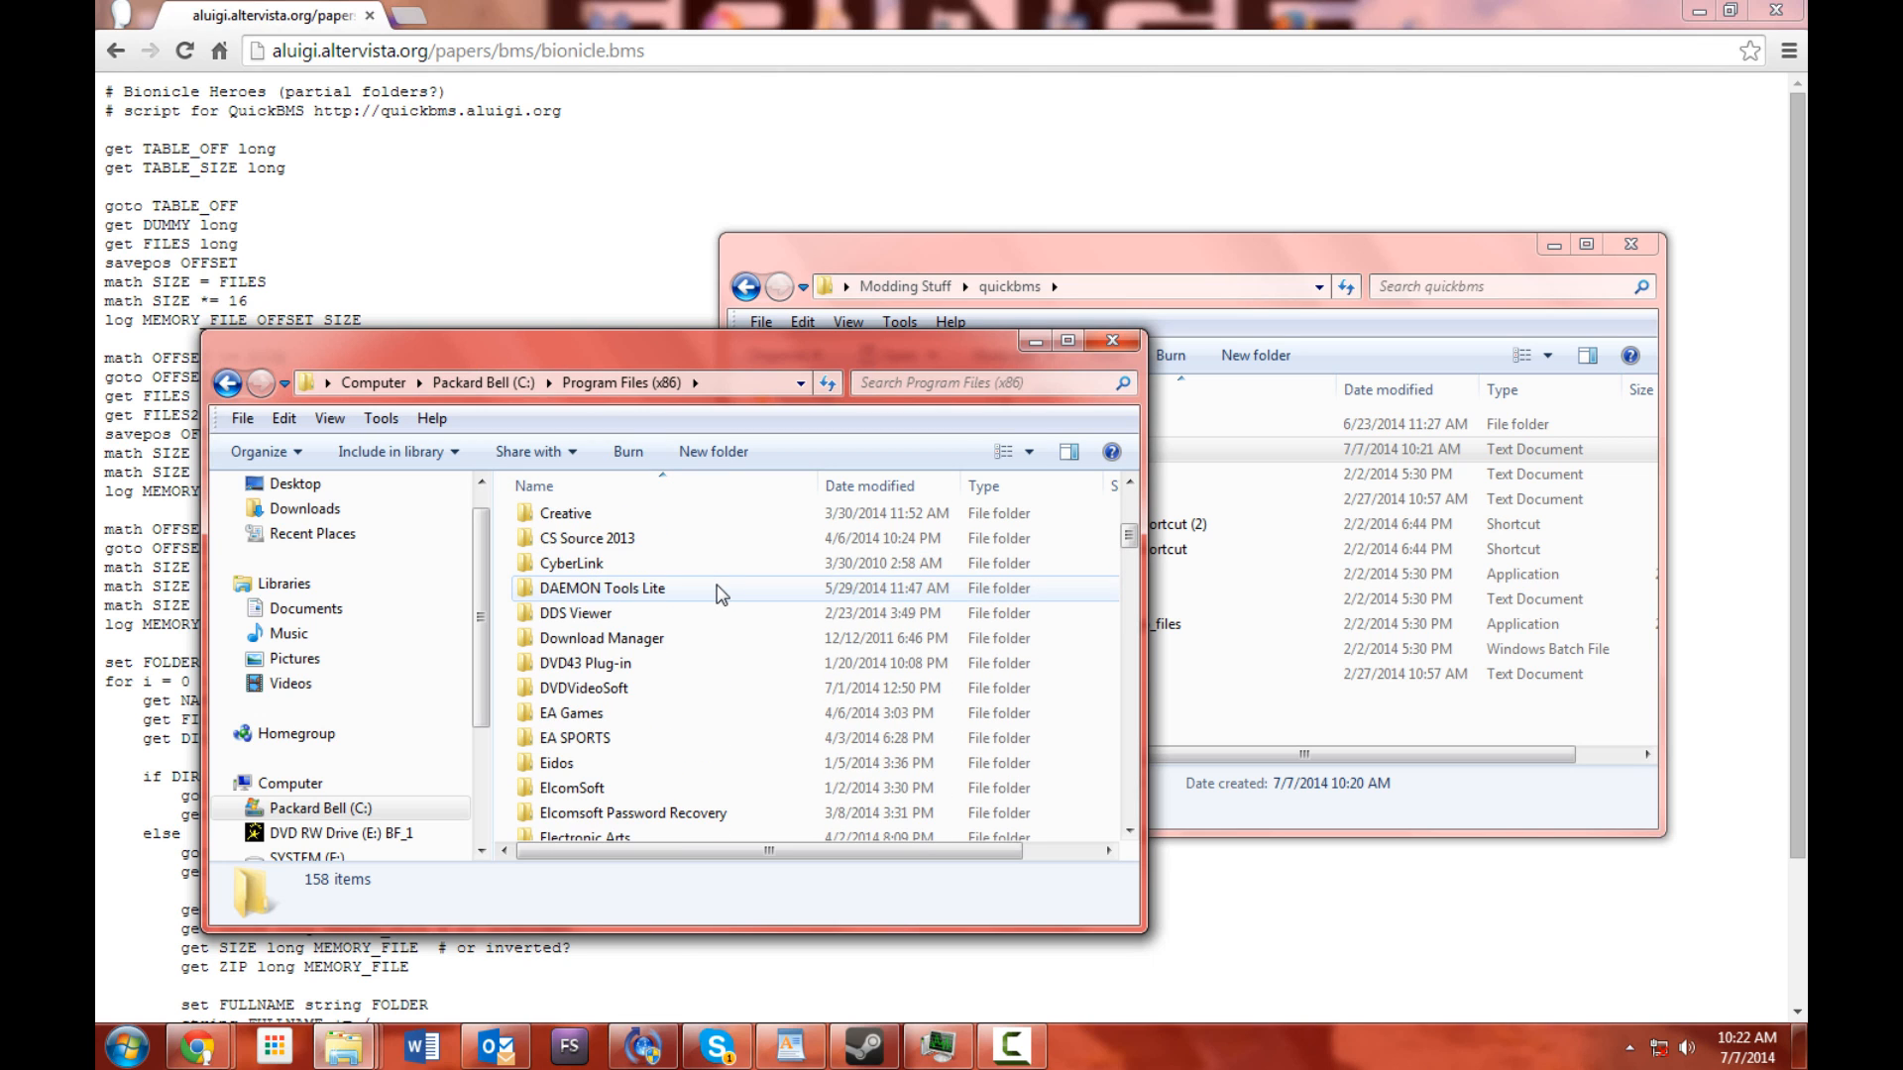
scroll(720, 595, "down", 8)
scroll(720, 595, "up", 2)
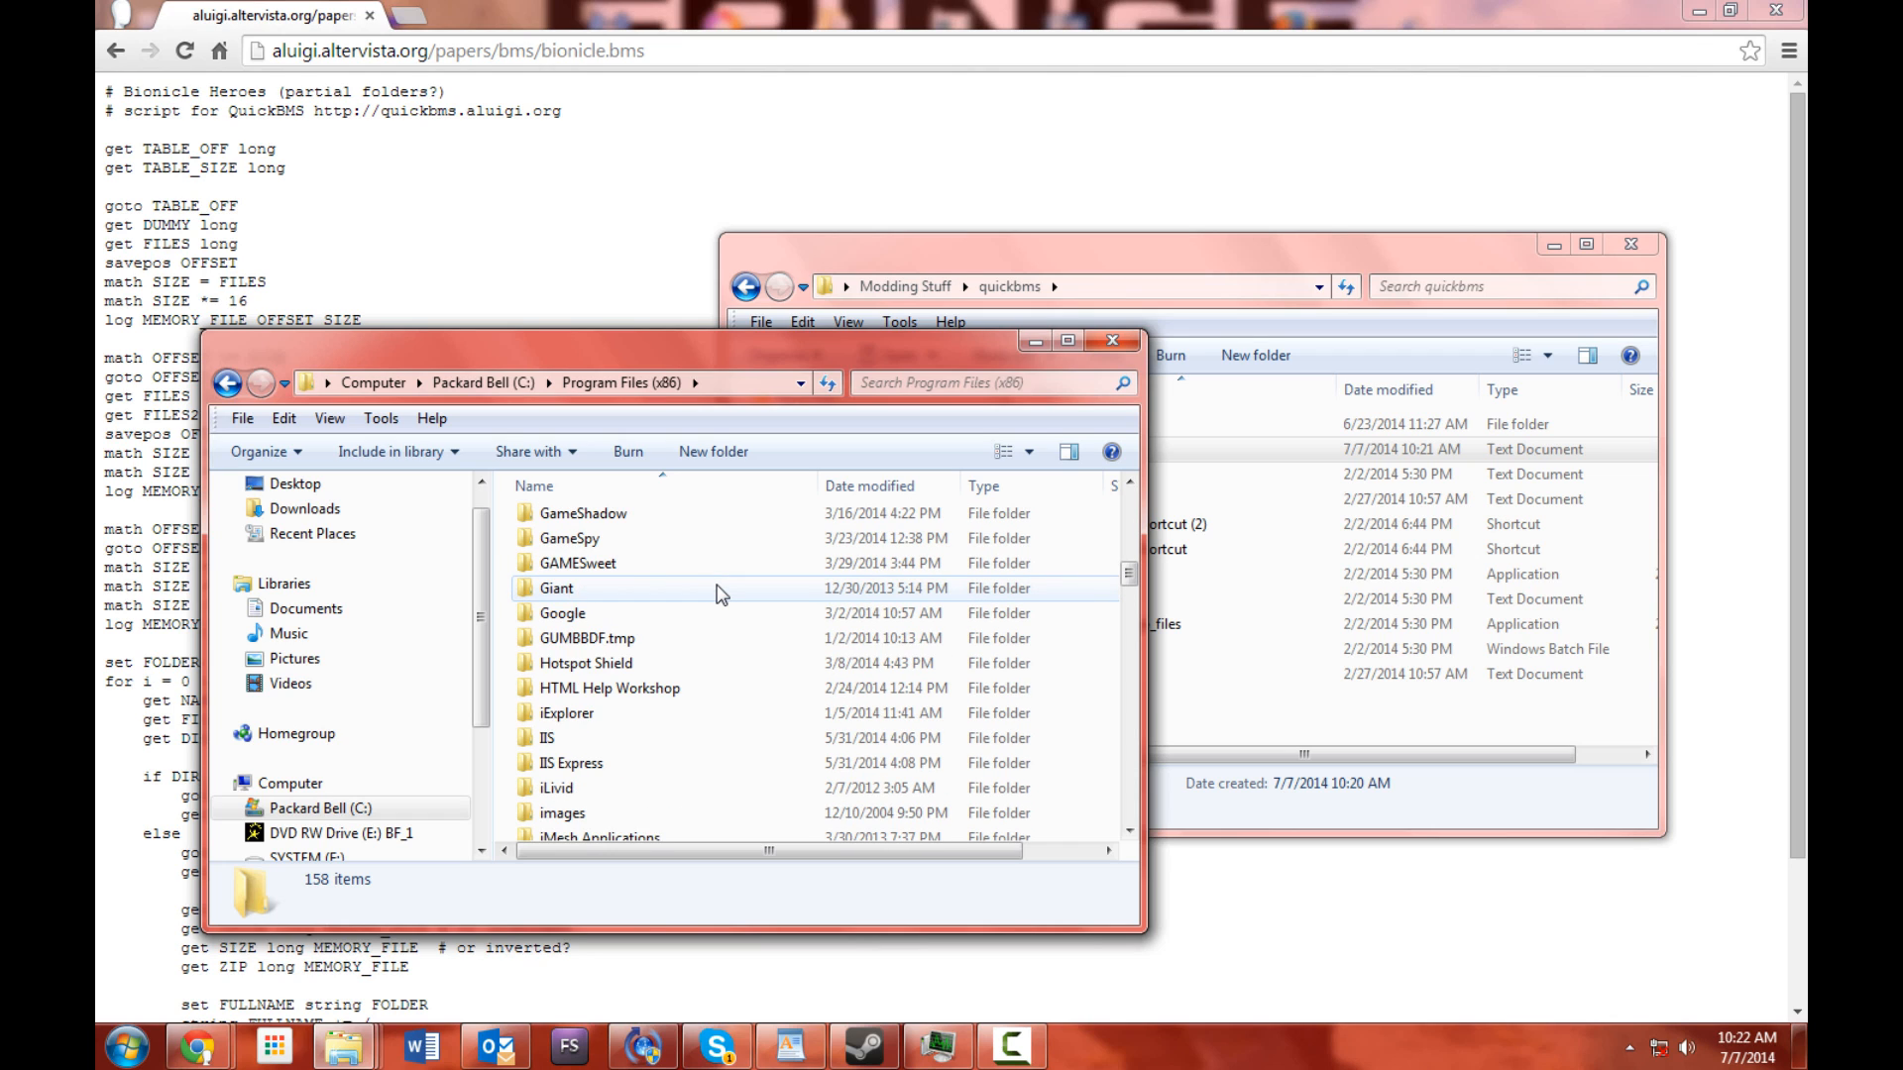
scroll(721, 595, "up", 1)
scroll(624, 559, "up", 1)
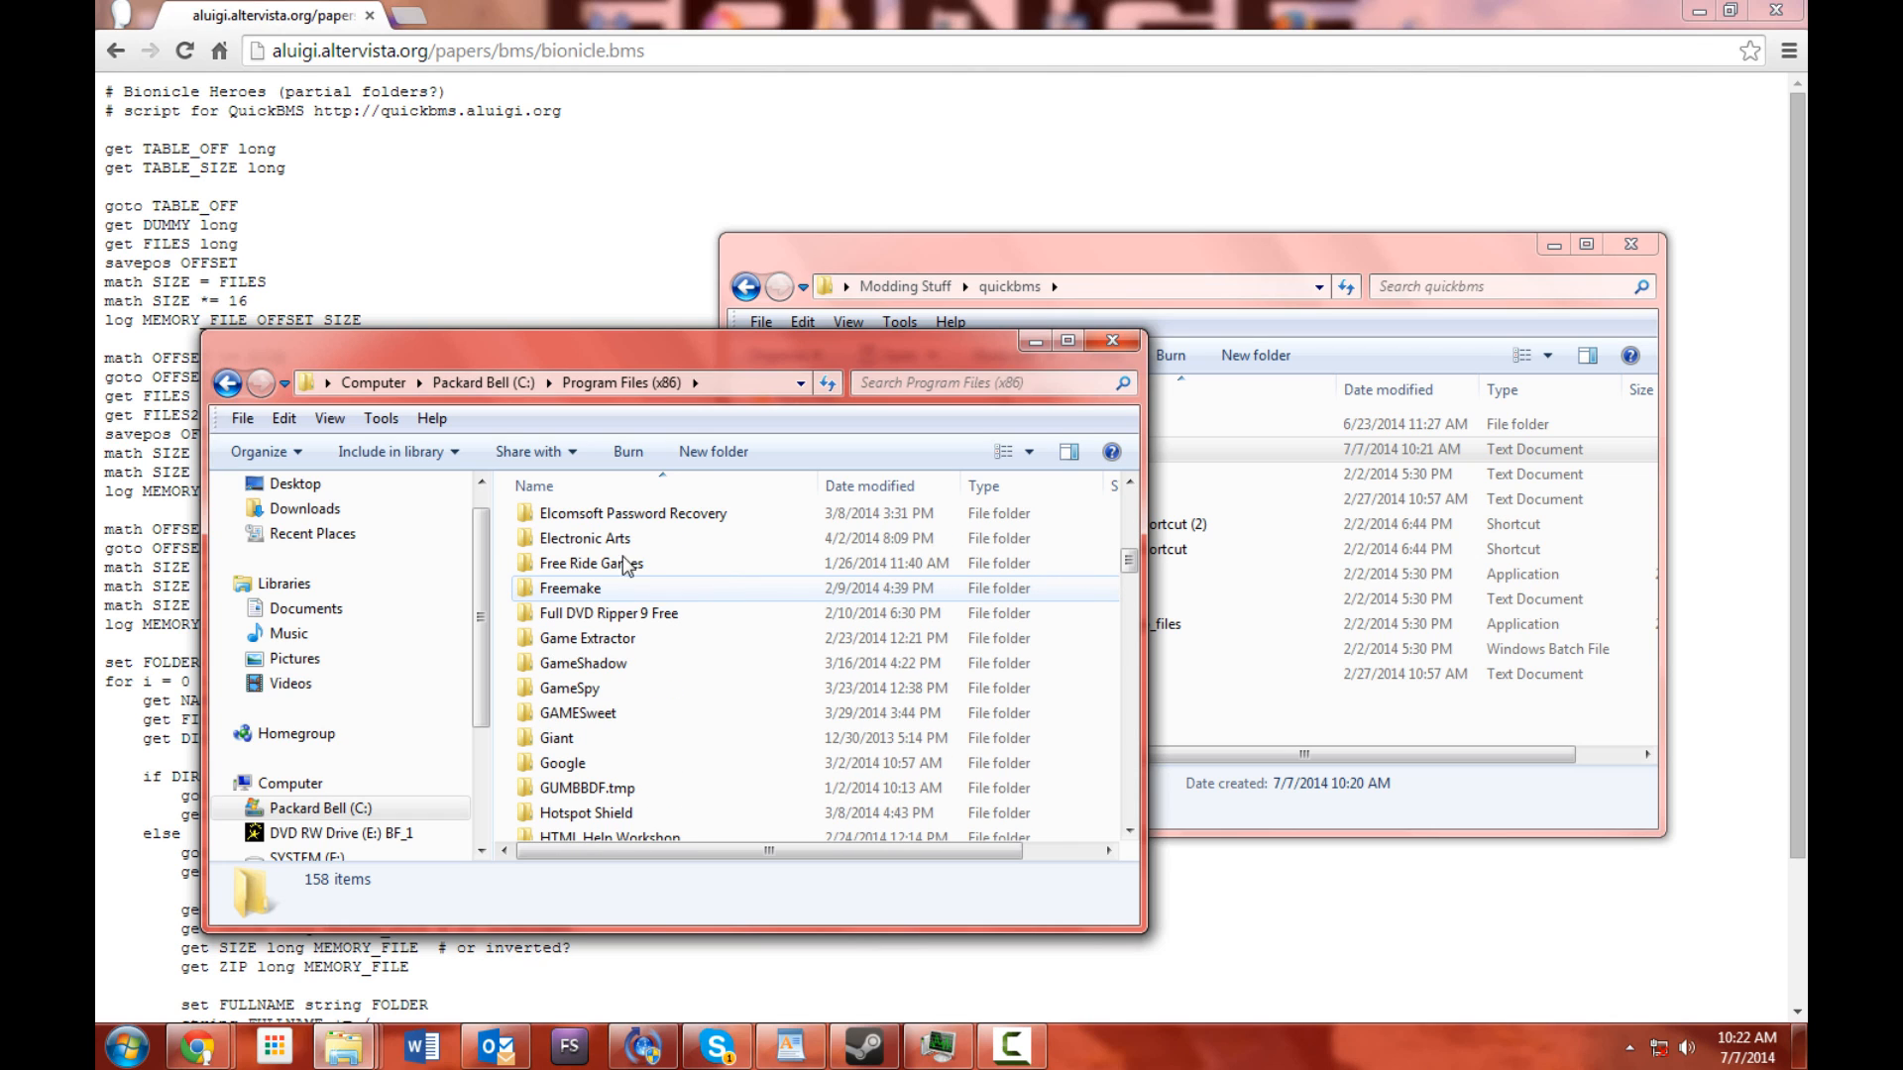
scroll(582, 555, "up", 1)
left_click(581, 546)
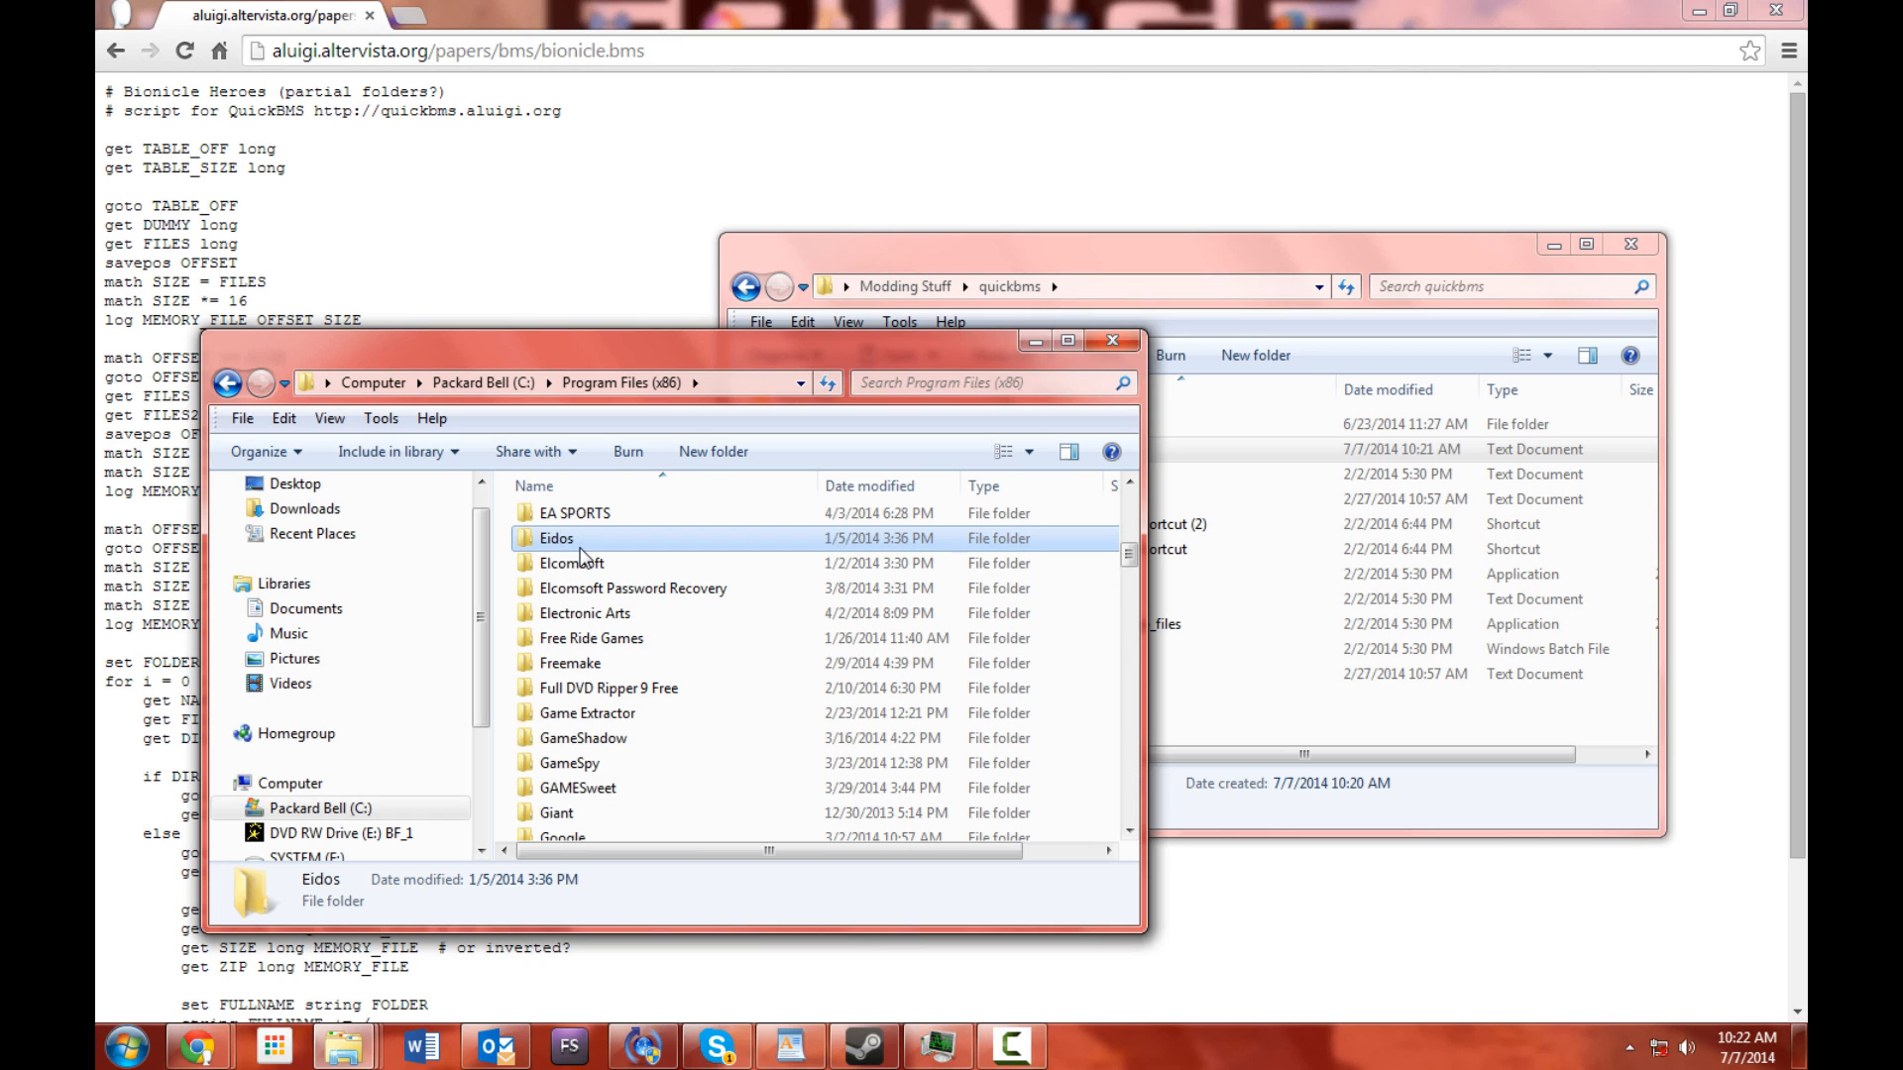
double_click(581, 543)
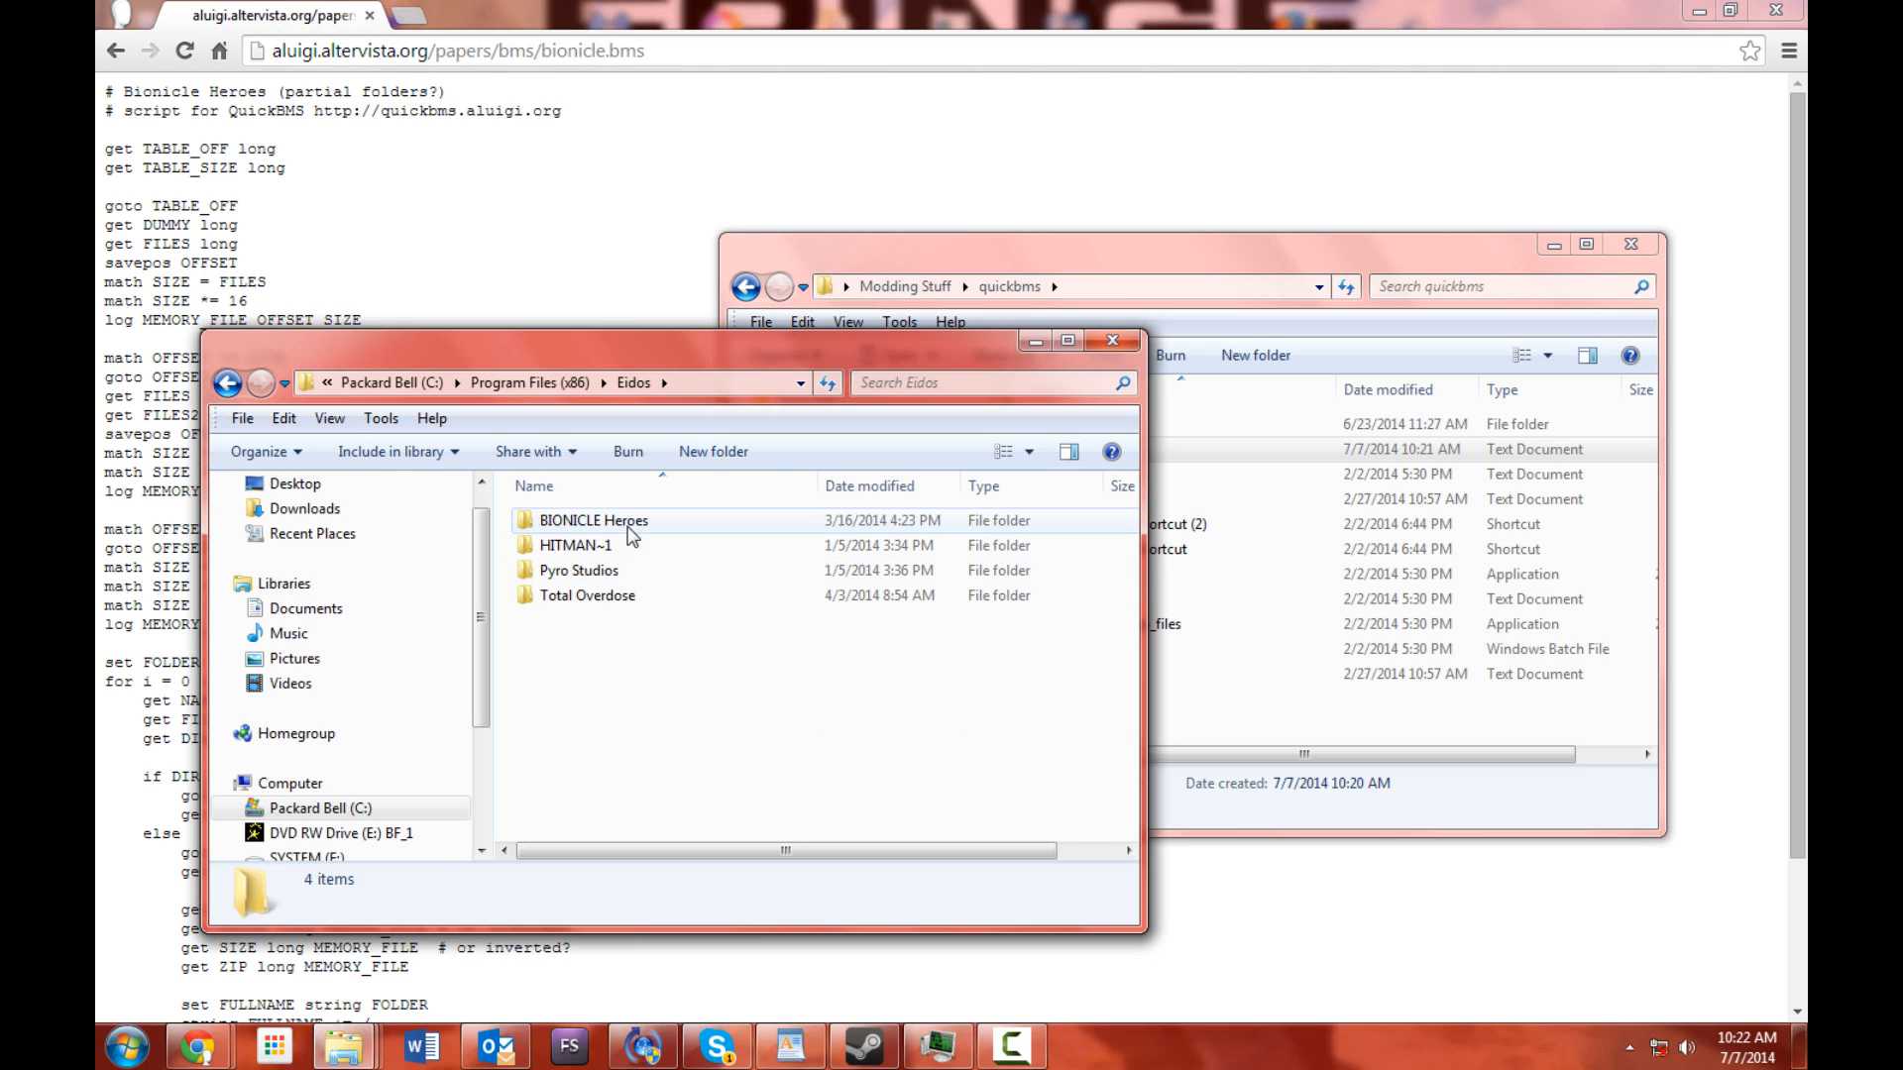
double_click(649, 525)
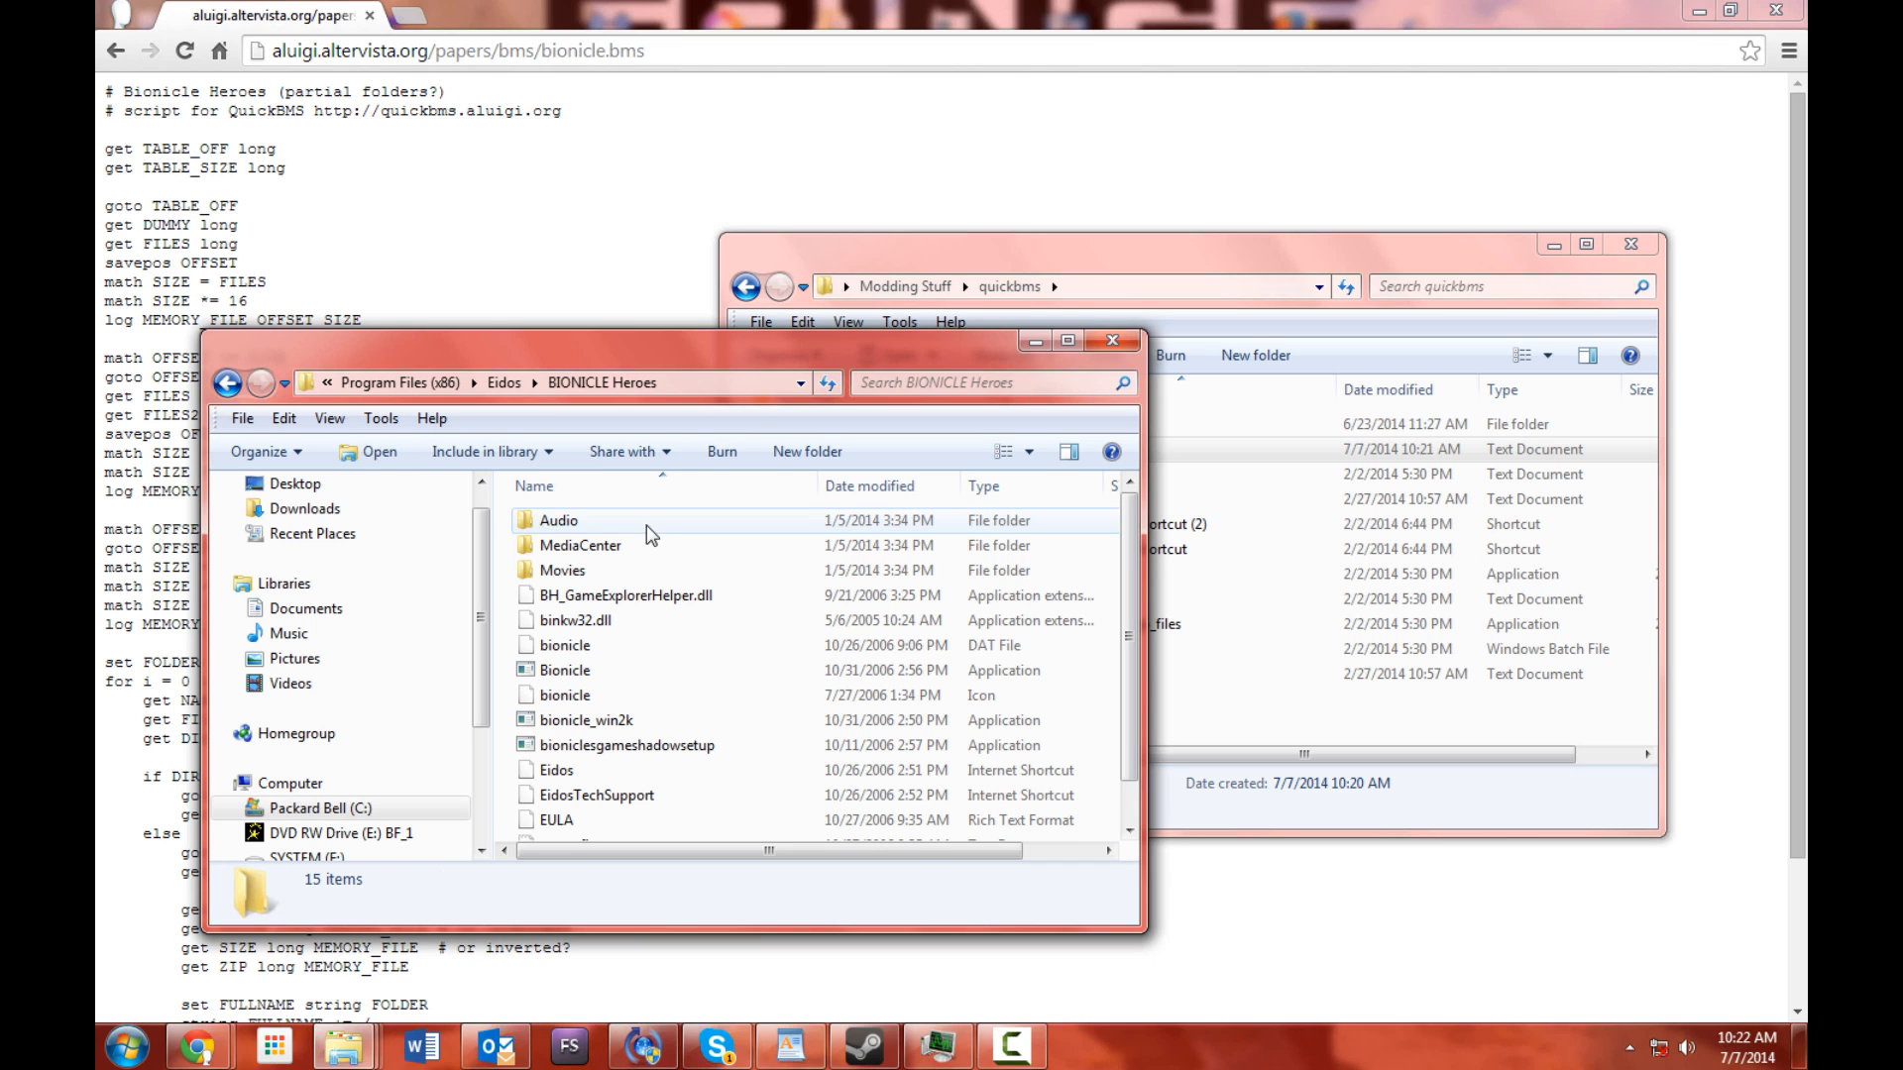
scroll(697, 592, "down", 1)
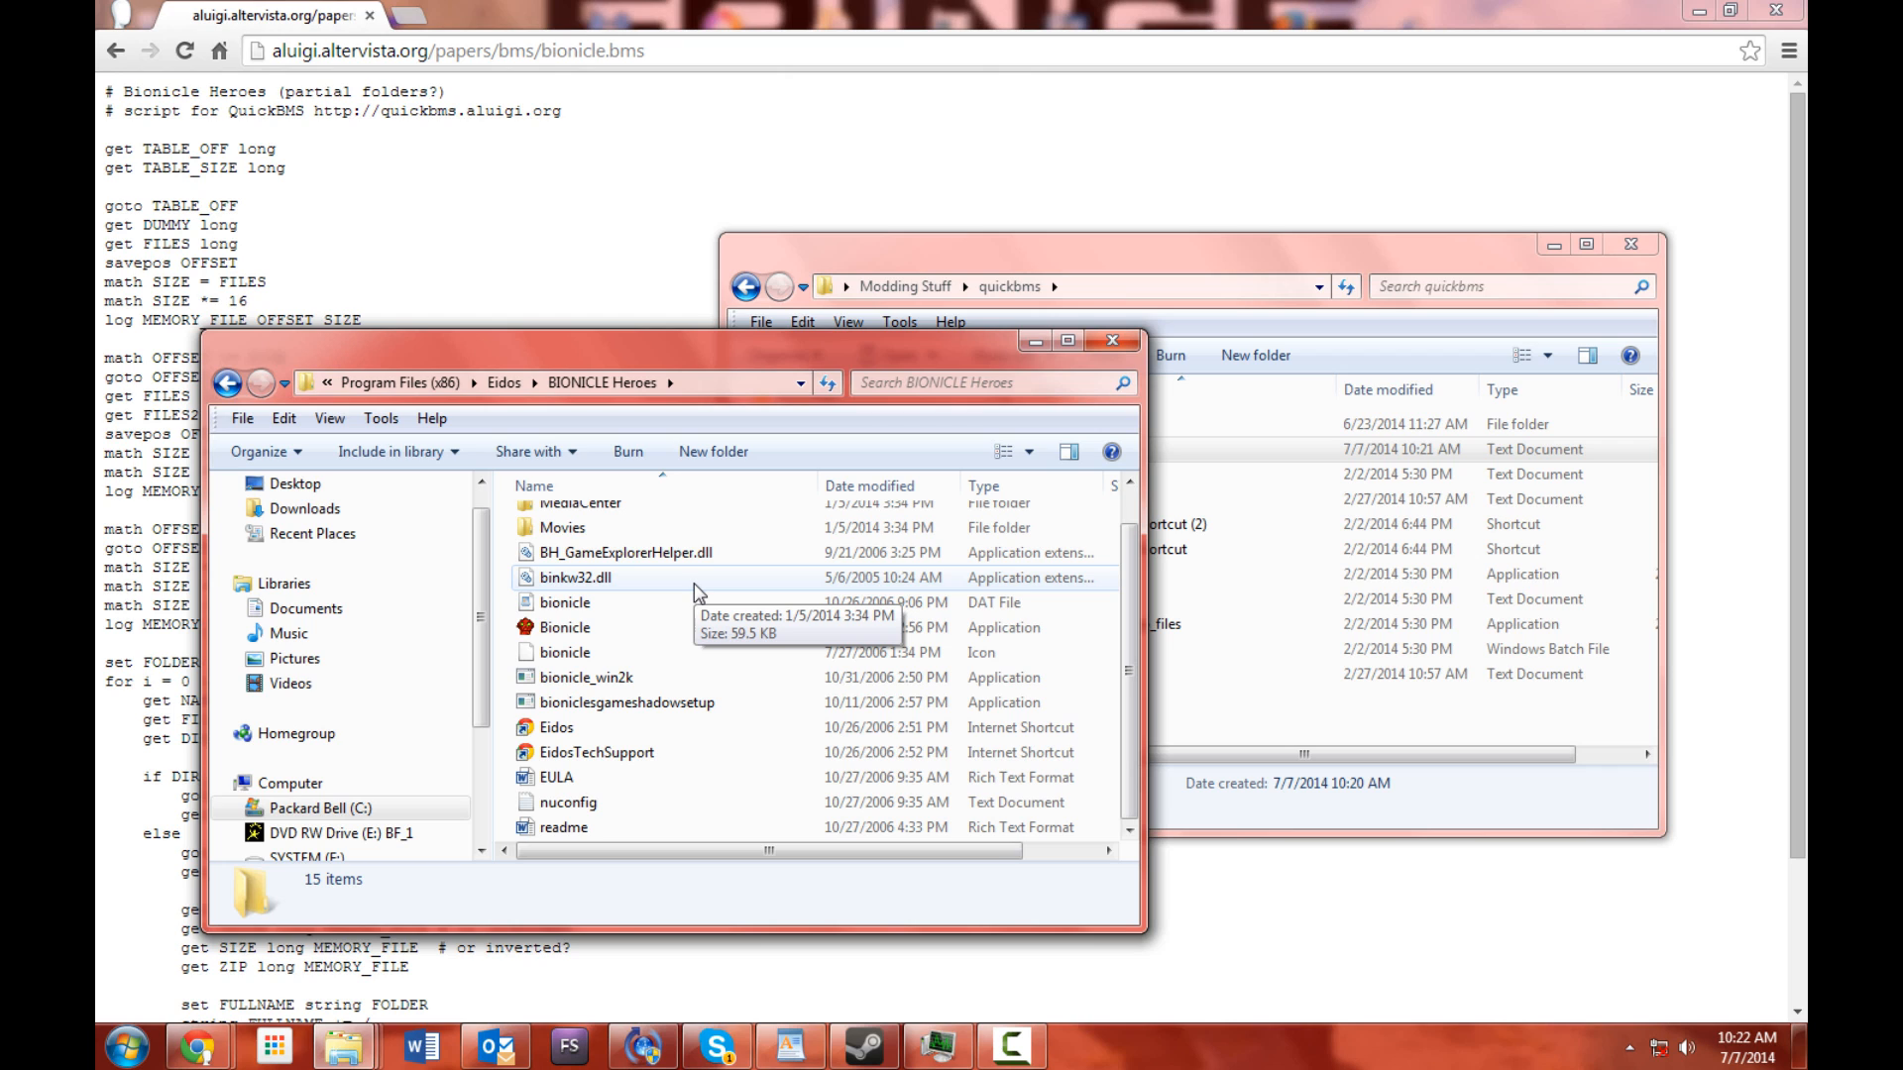
scroll(697, 592, "up", 1)
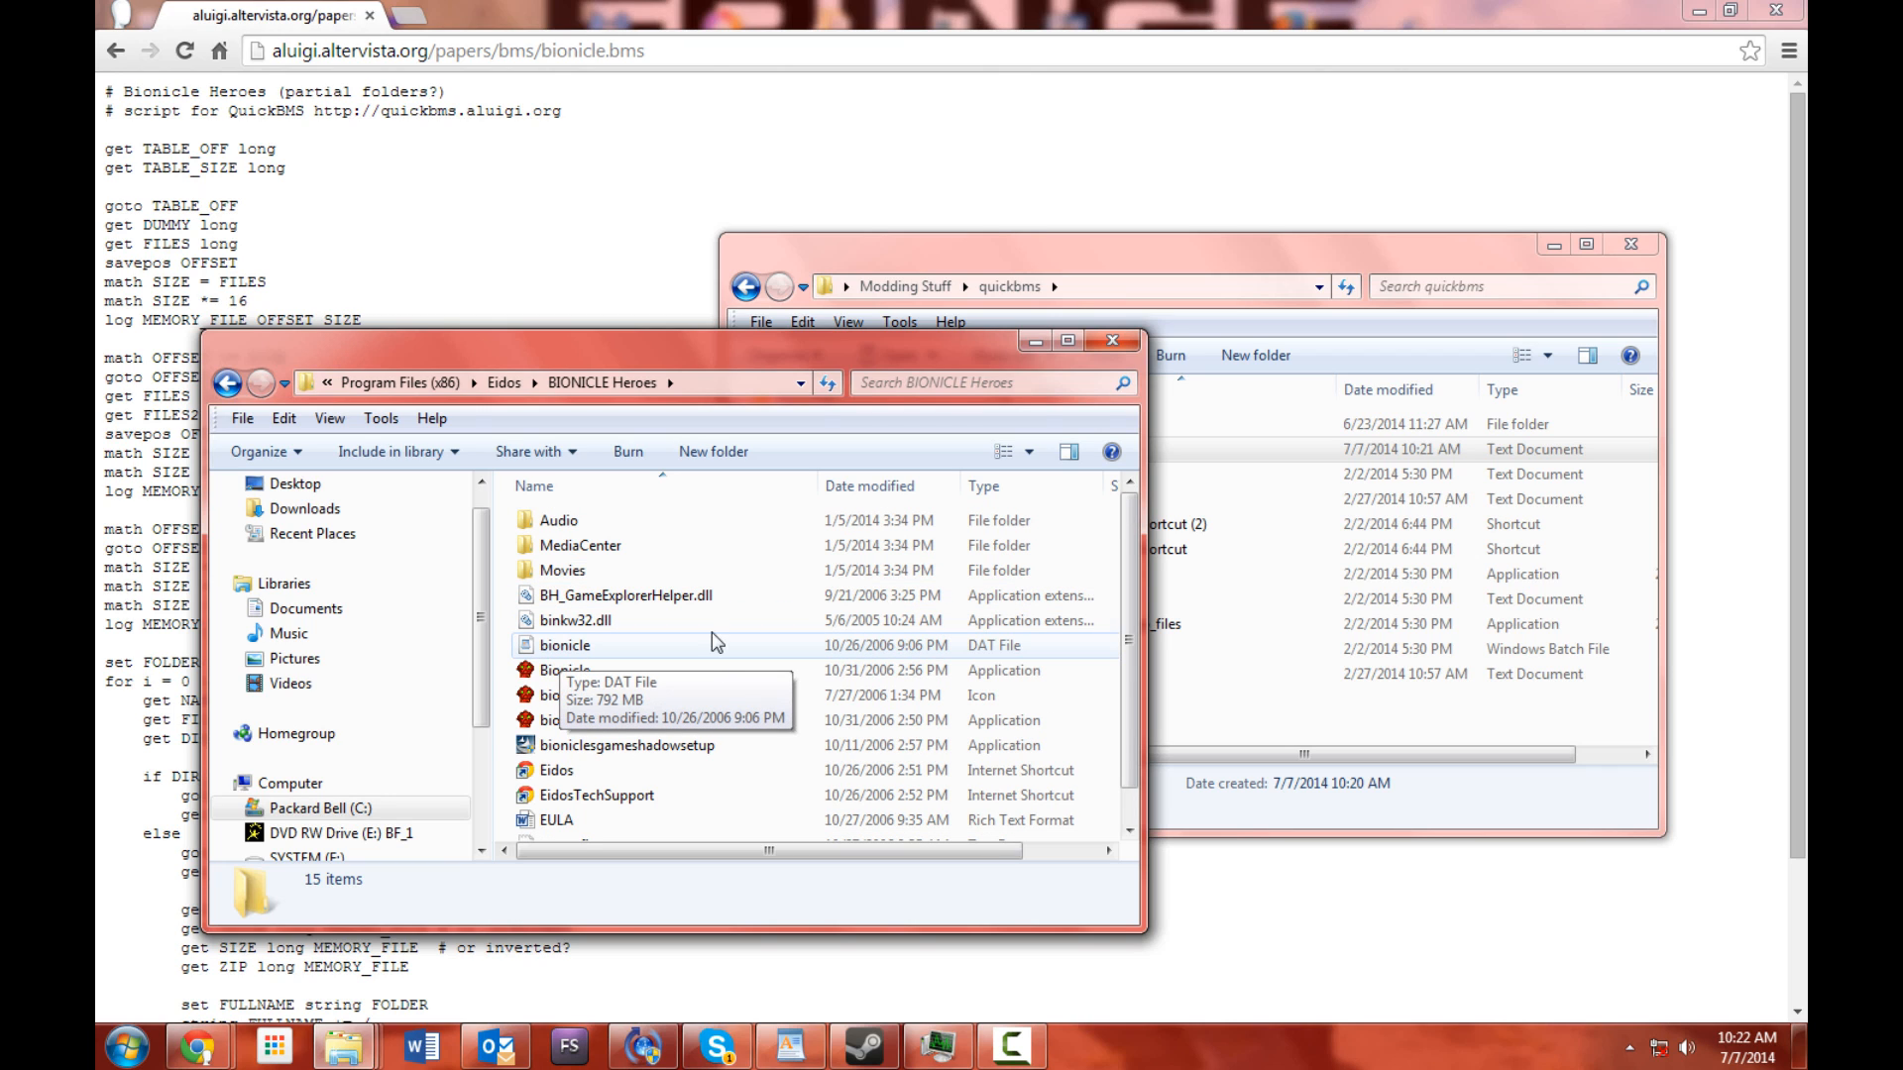
Copy the bionicle text document from the quickbms folder into the BIONICLE Heroes folder, granting administrator permission
left_click(1140, 248)
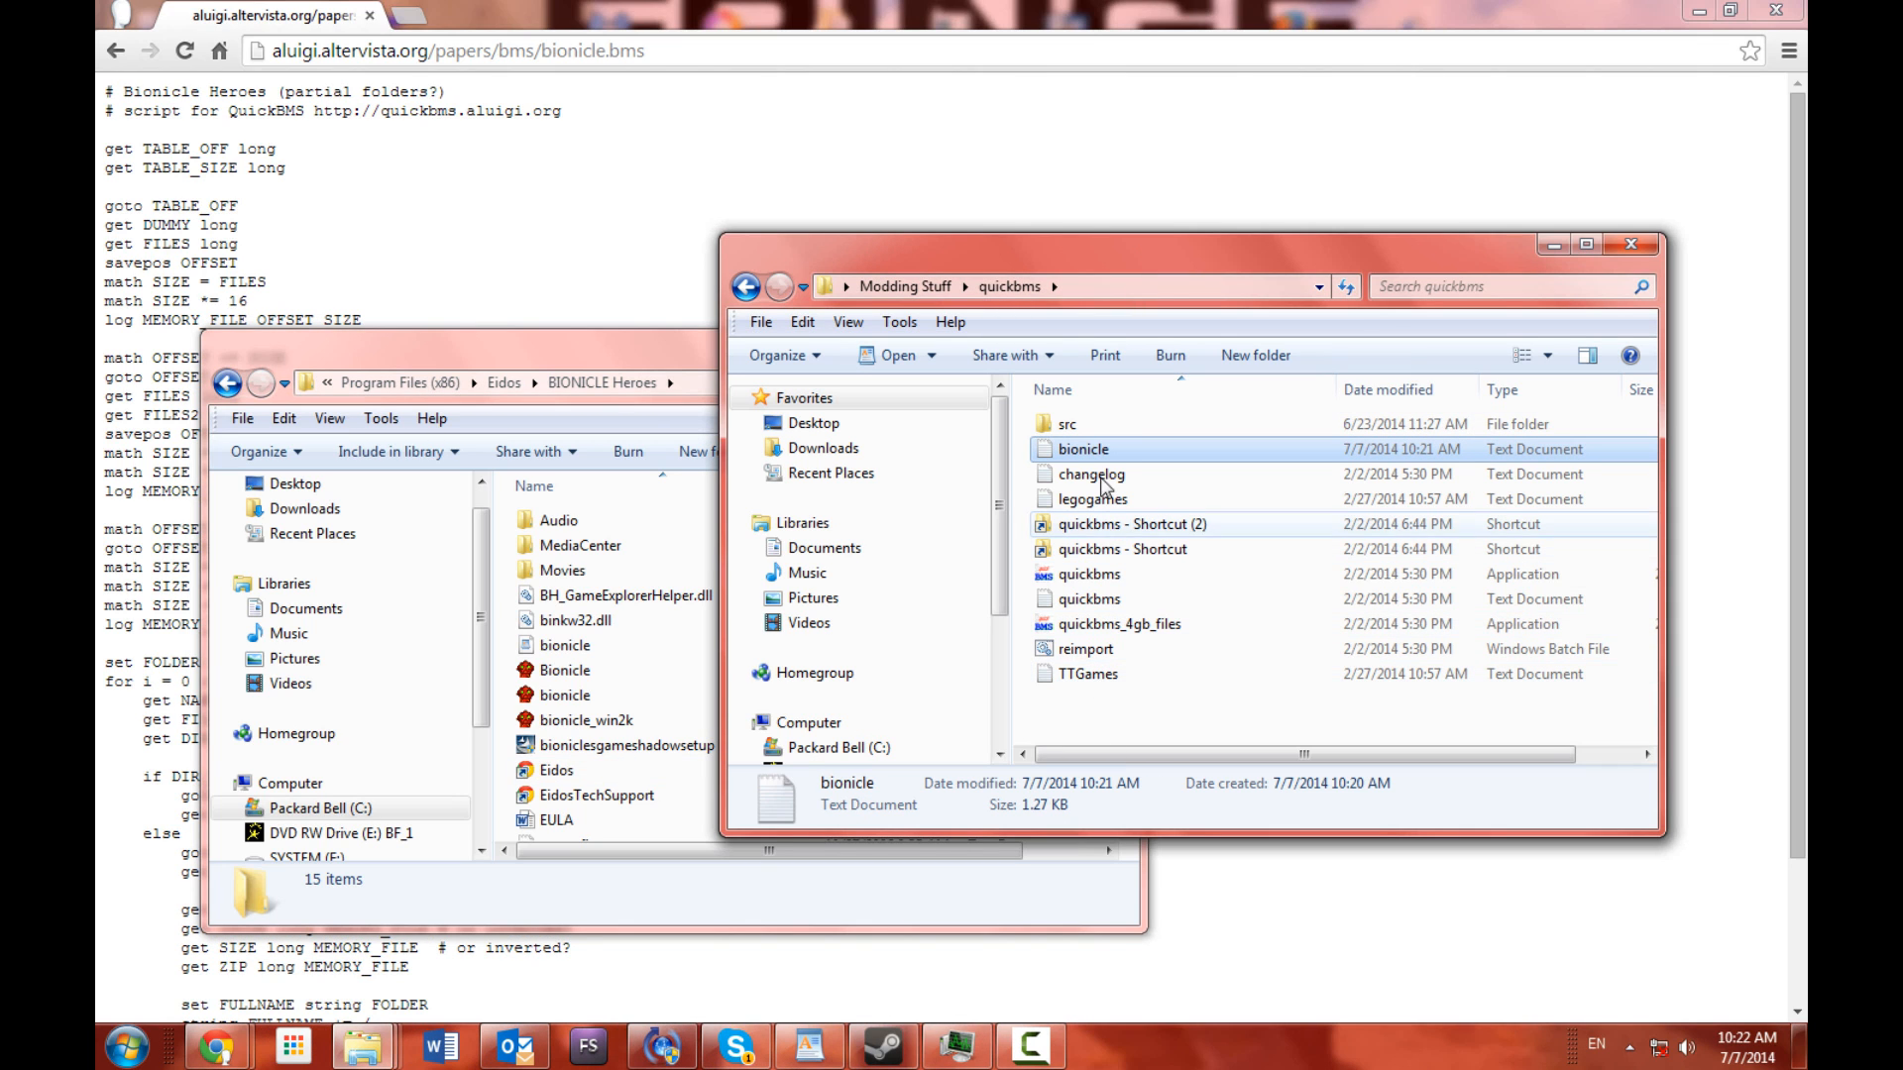
mouse_move(1189, 526)
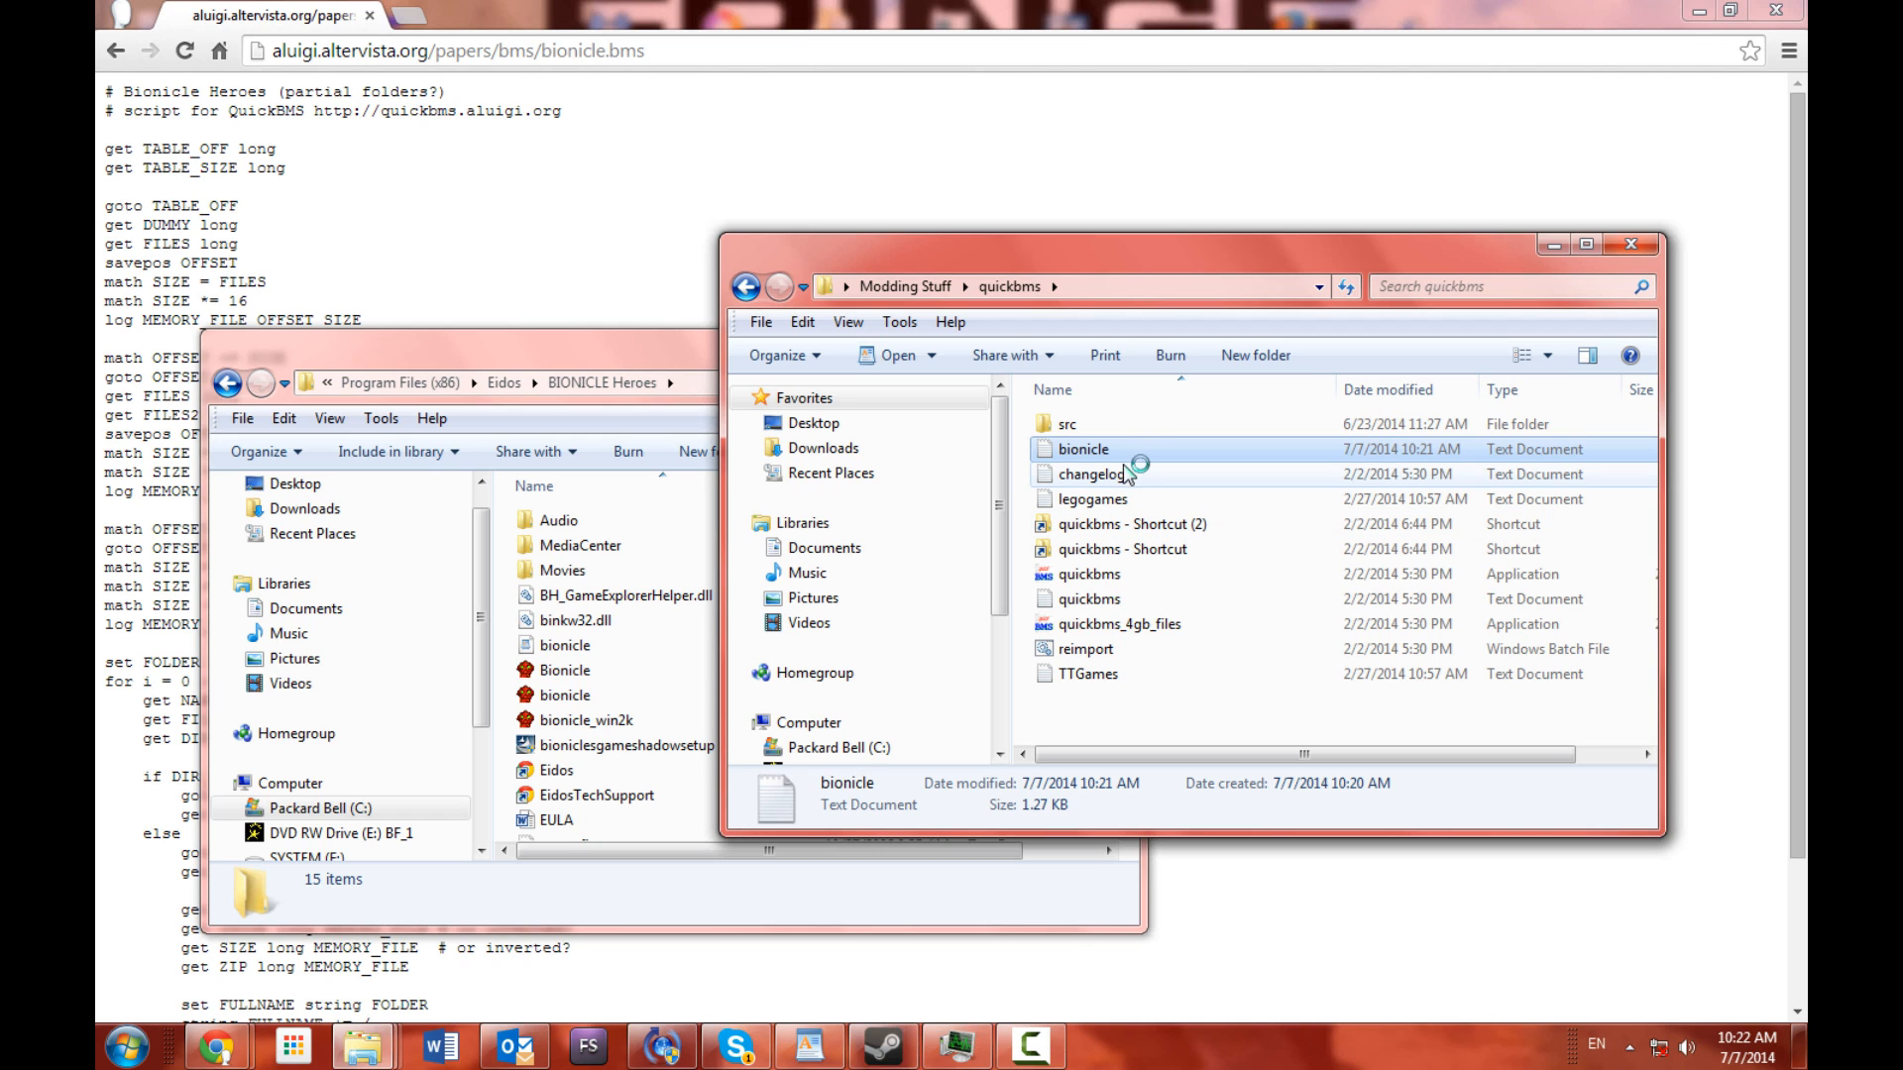
left_click(556, 338)
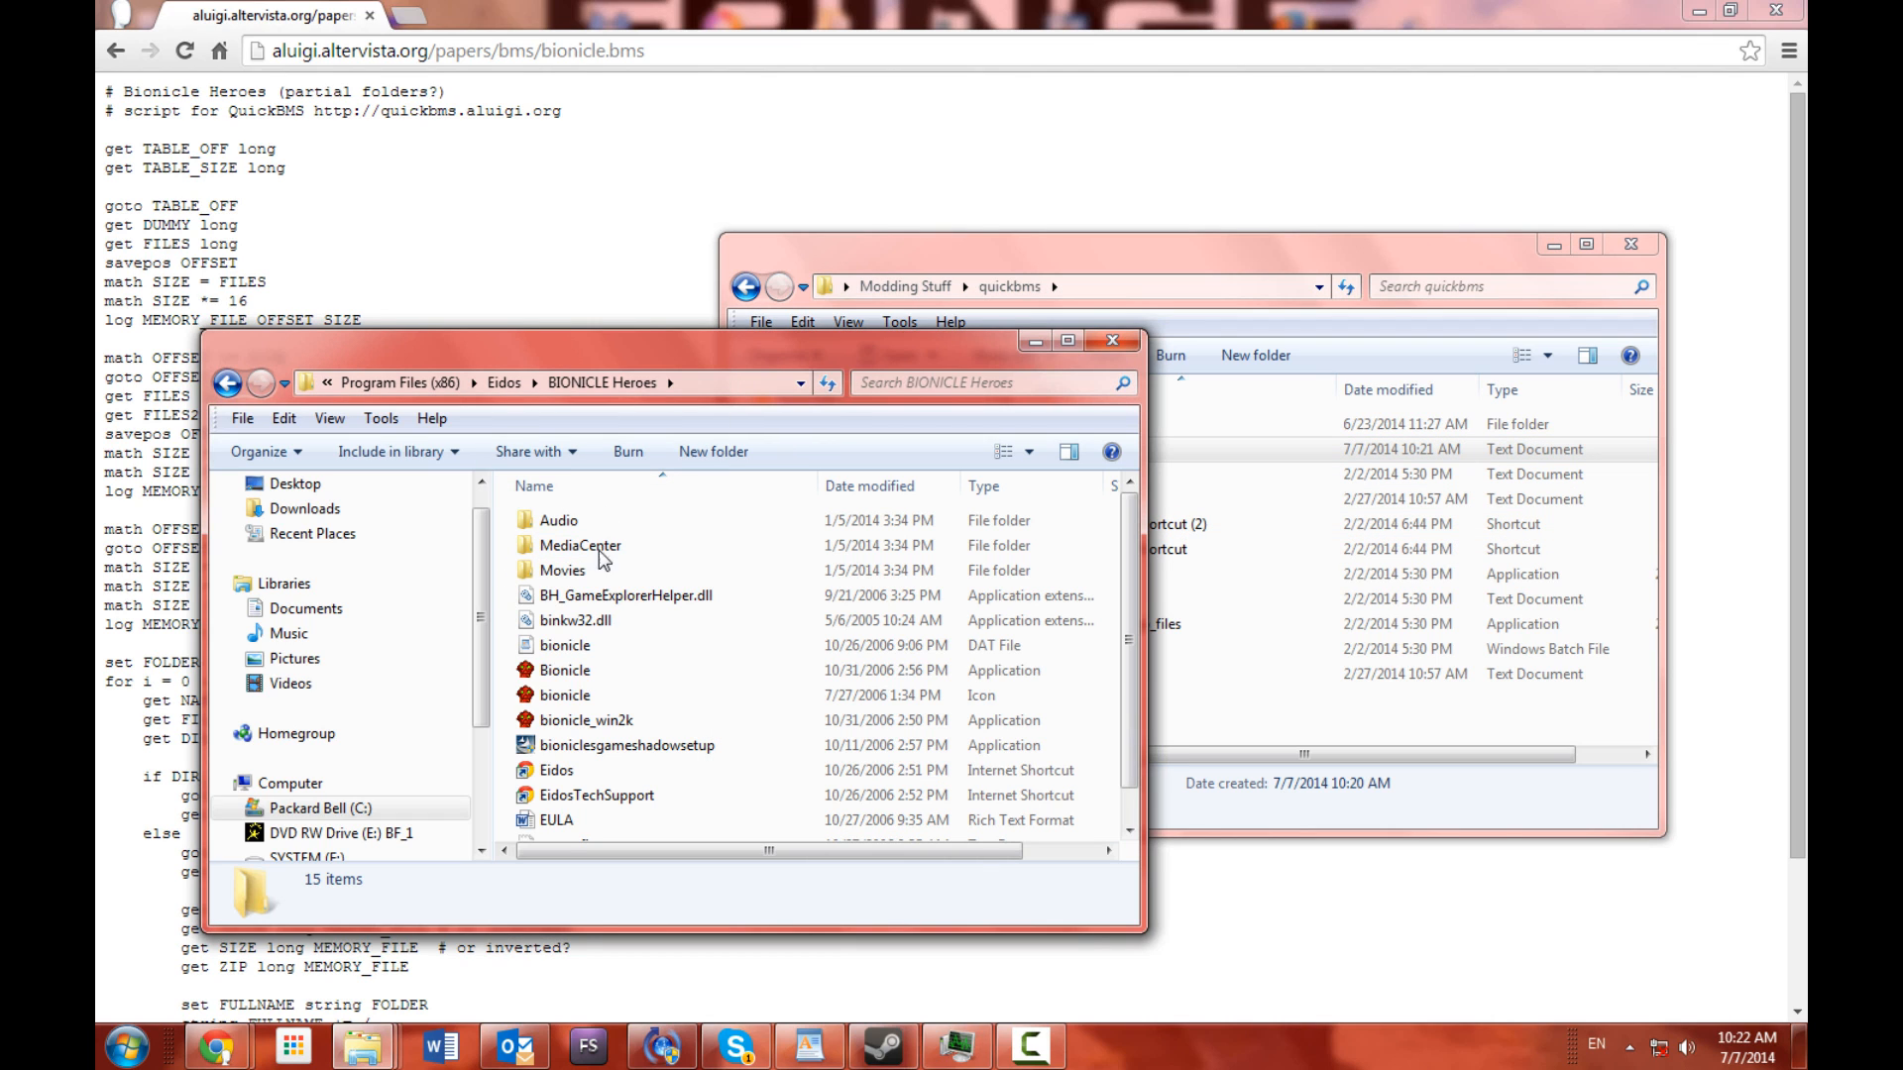
scroll(552, 715, "down", 1)
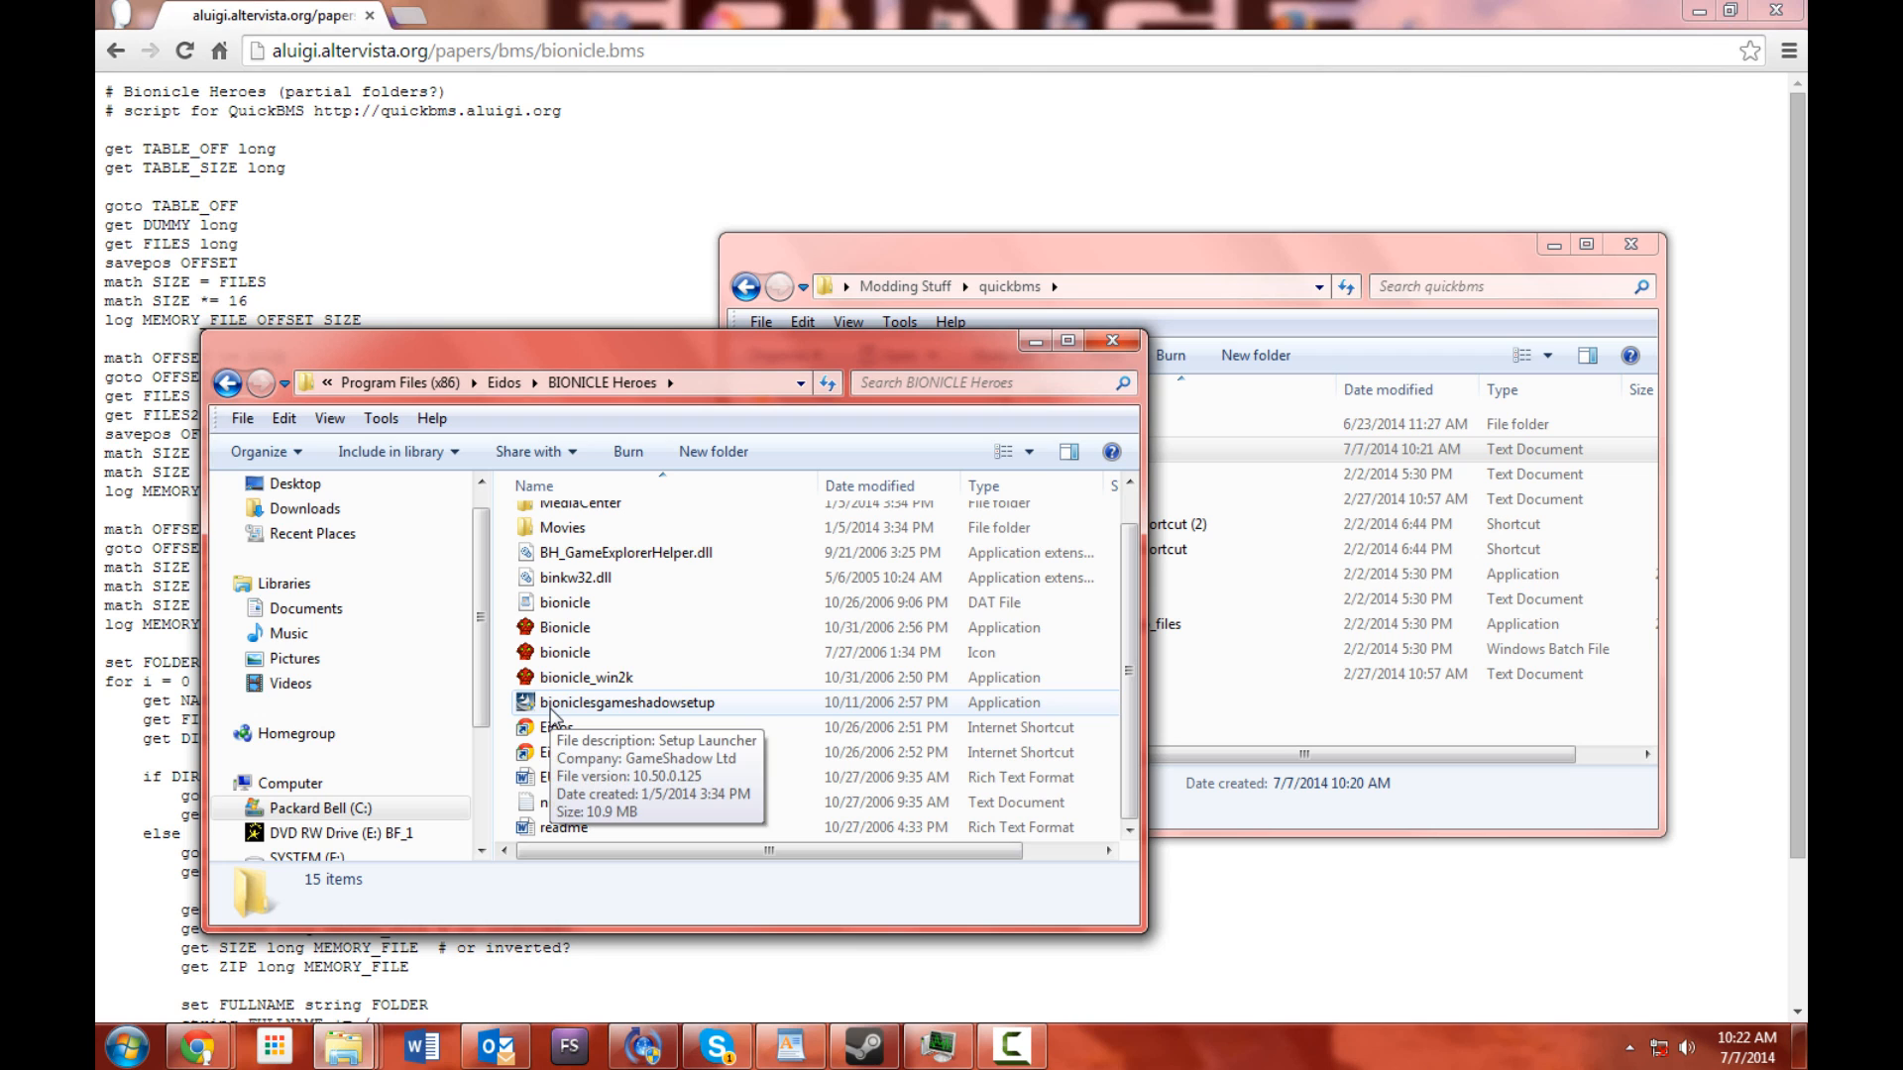
key("ctrl+v")
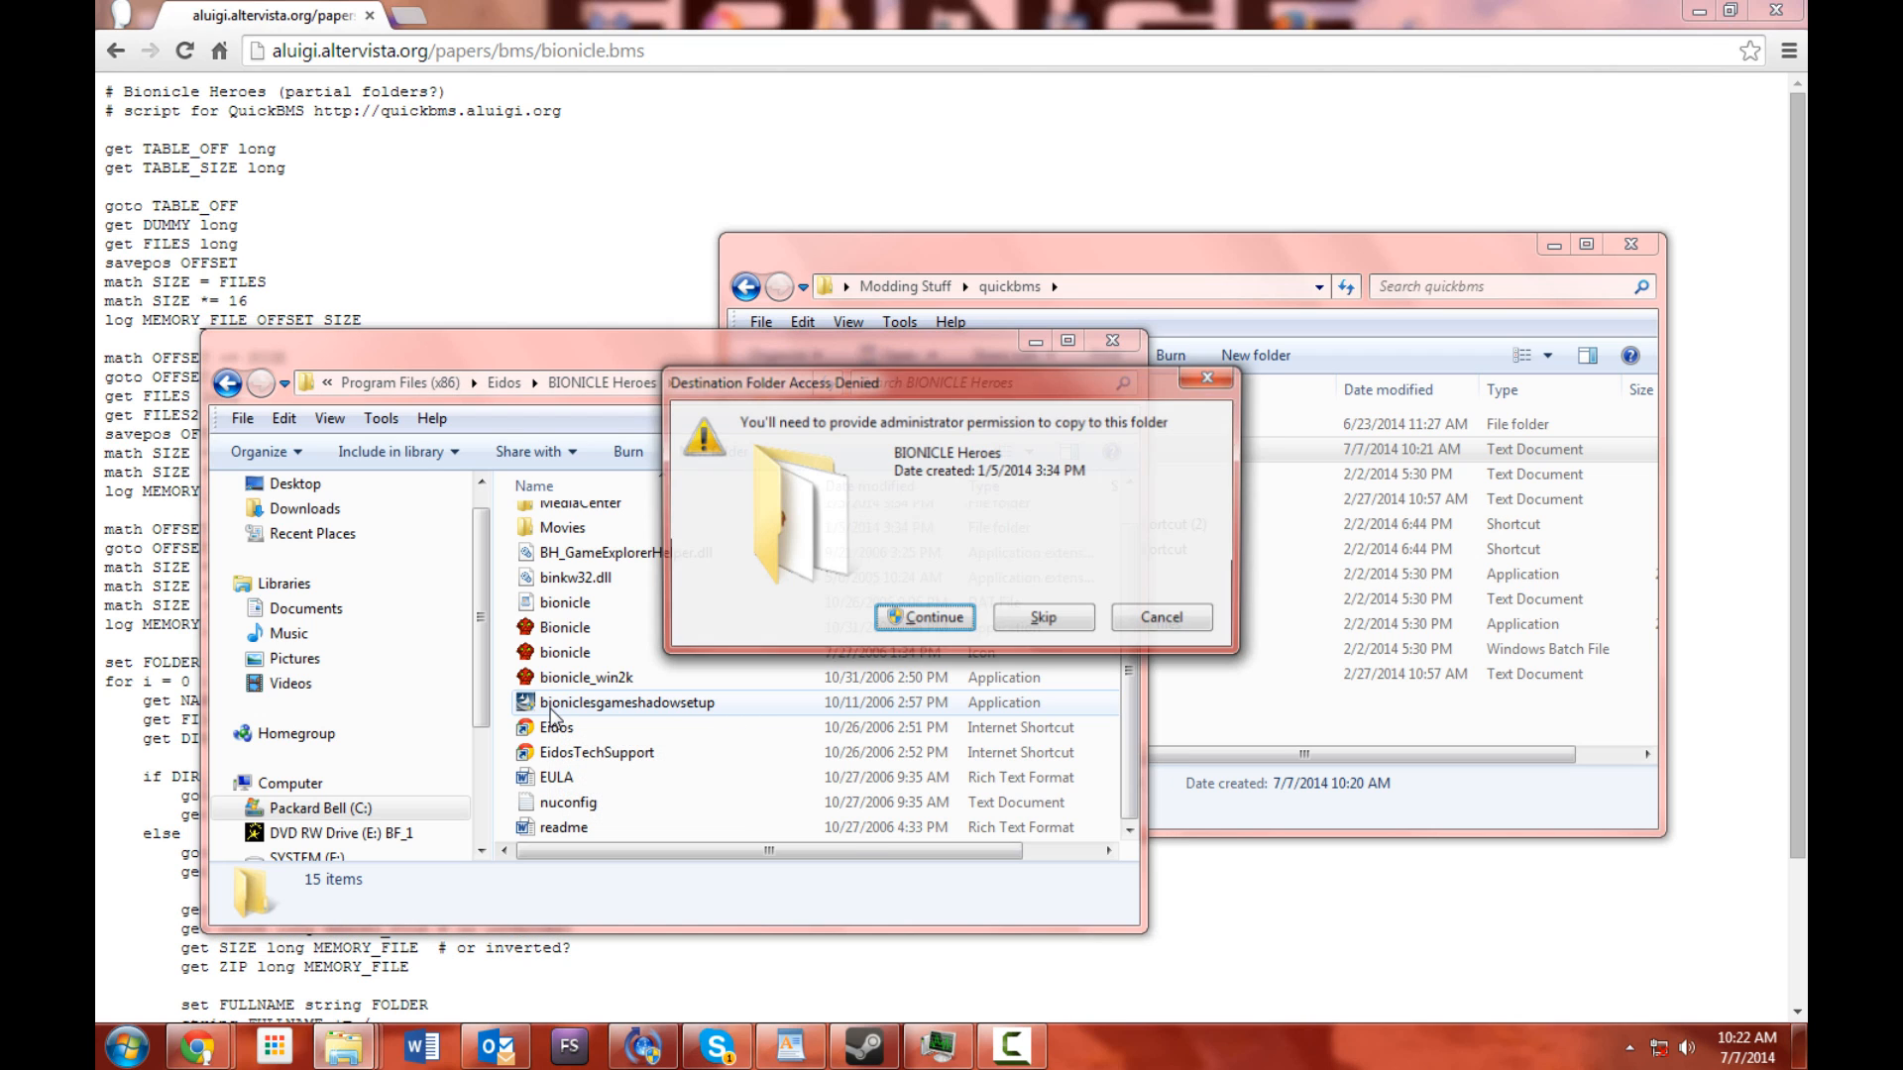
left_click(928, 621)
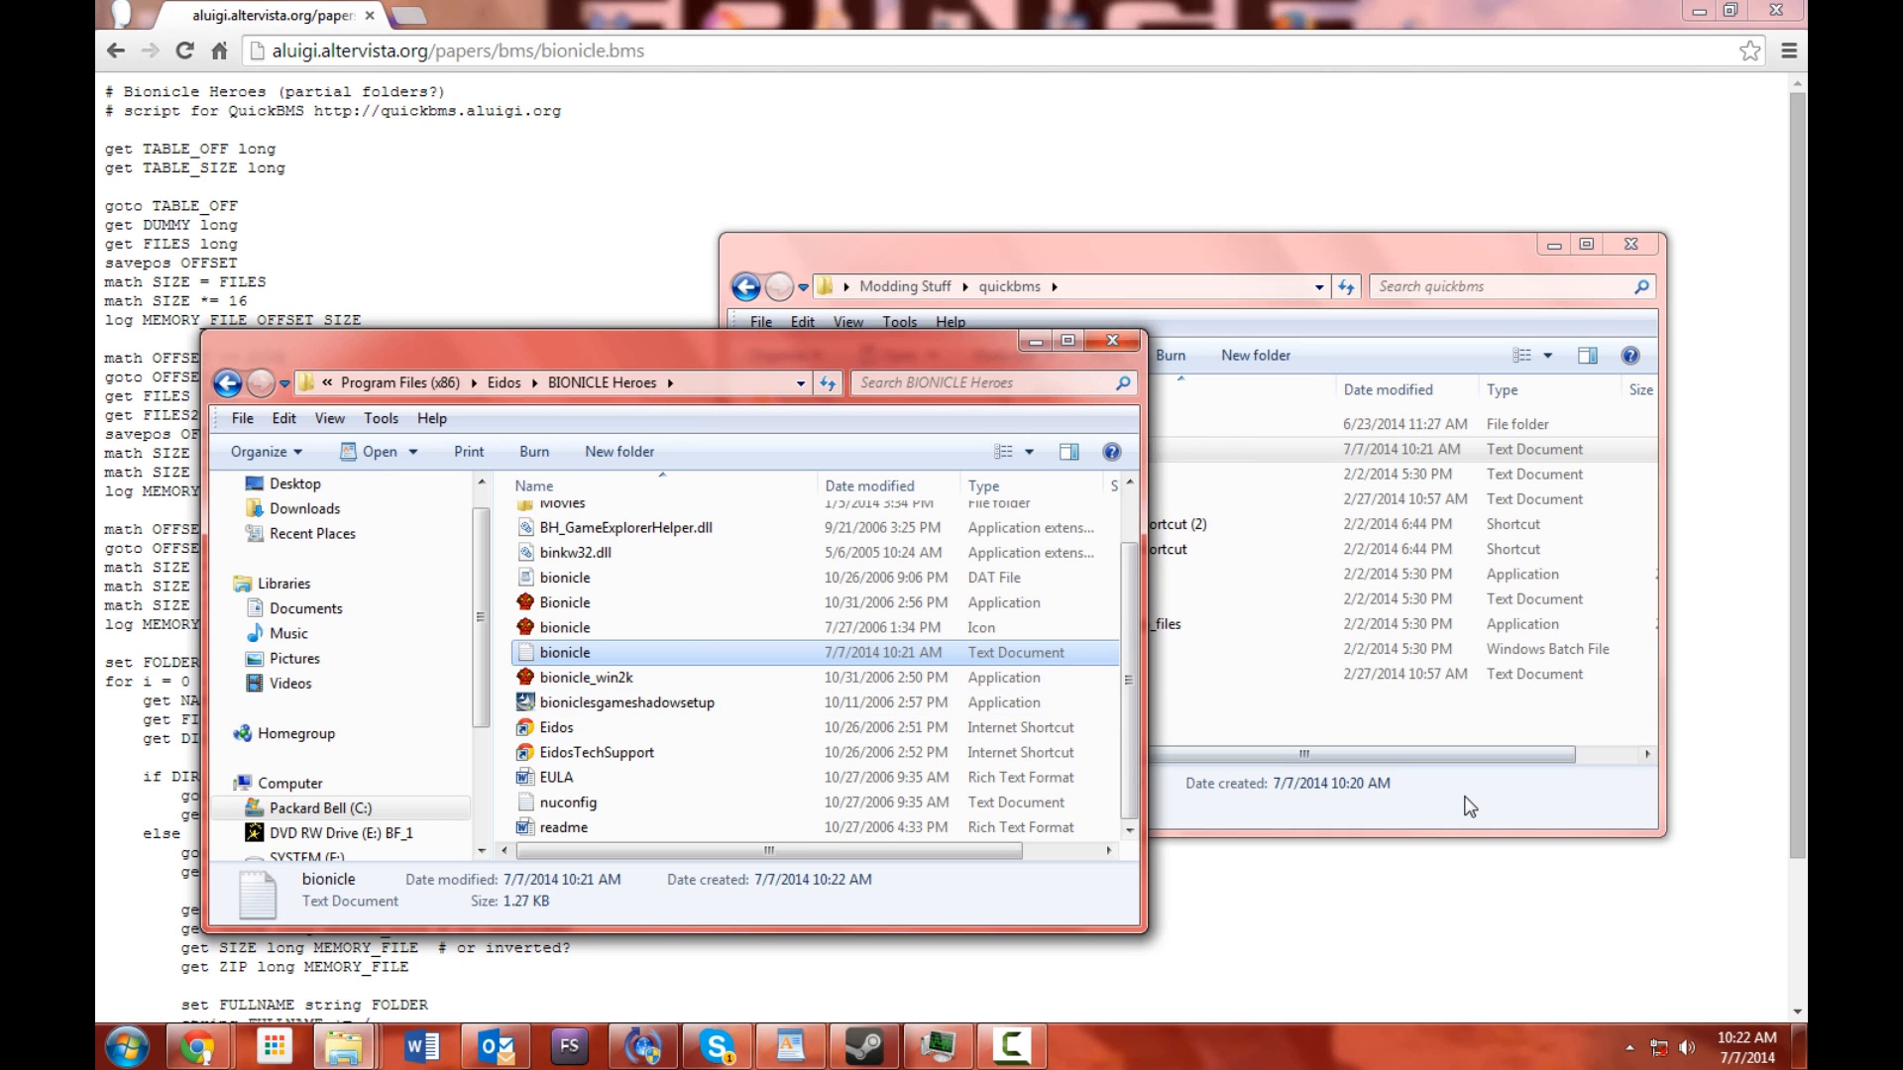
Run the quickbms application from the quickbms folder
left_click(1480, 803)
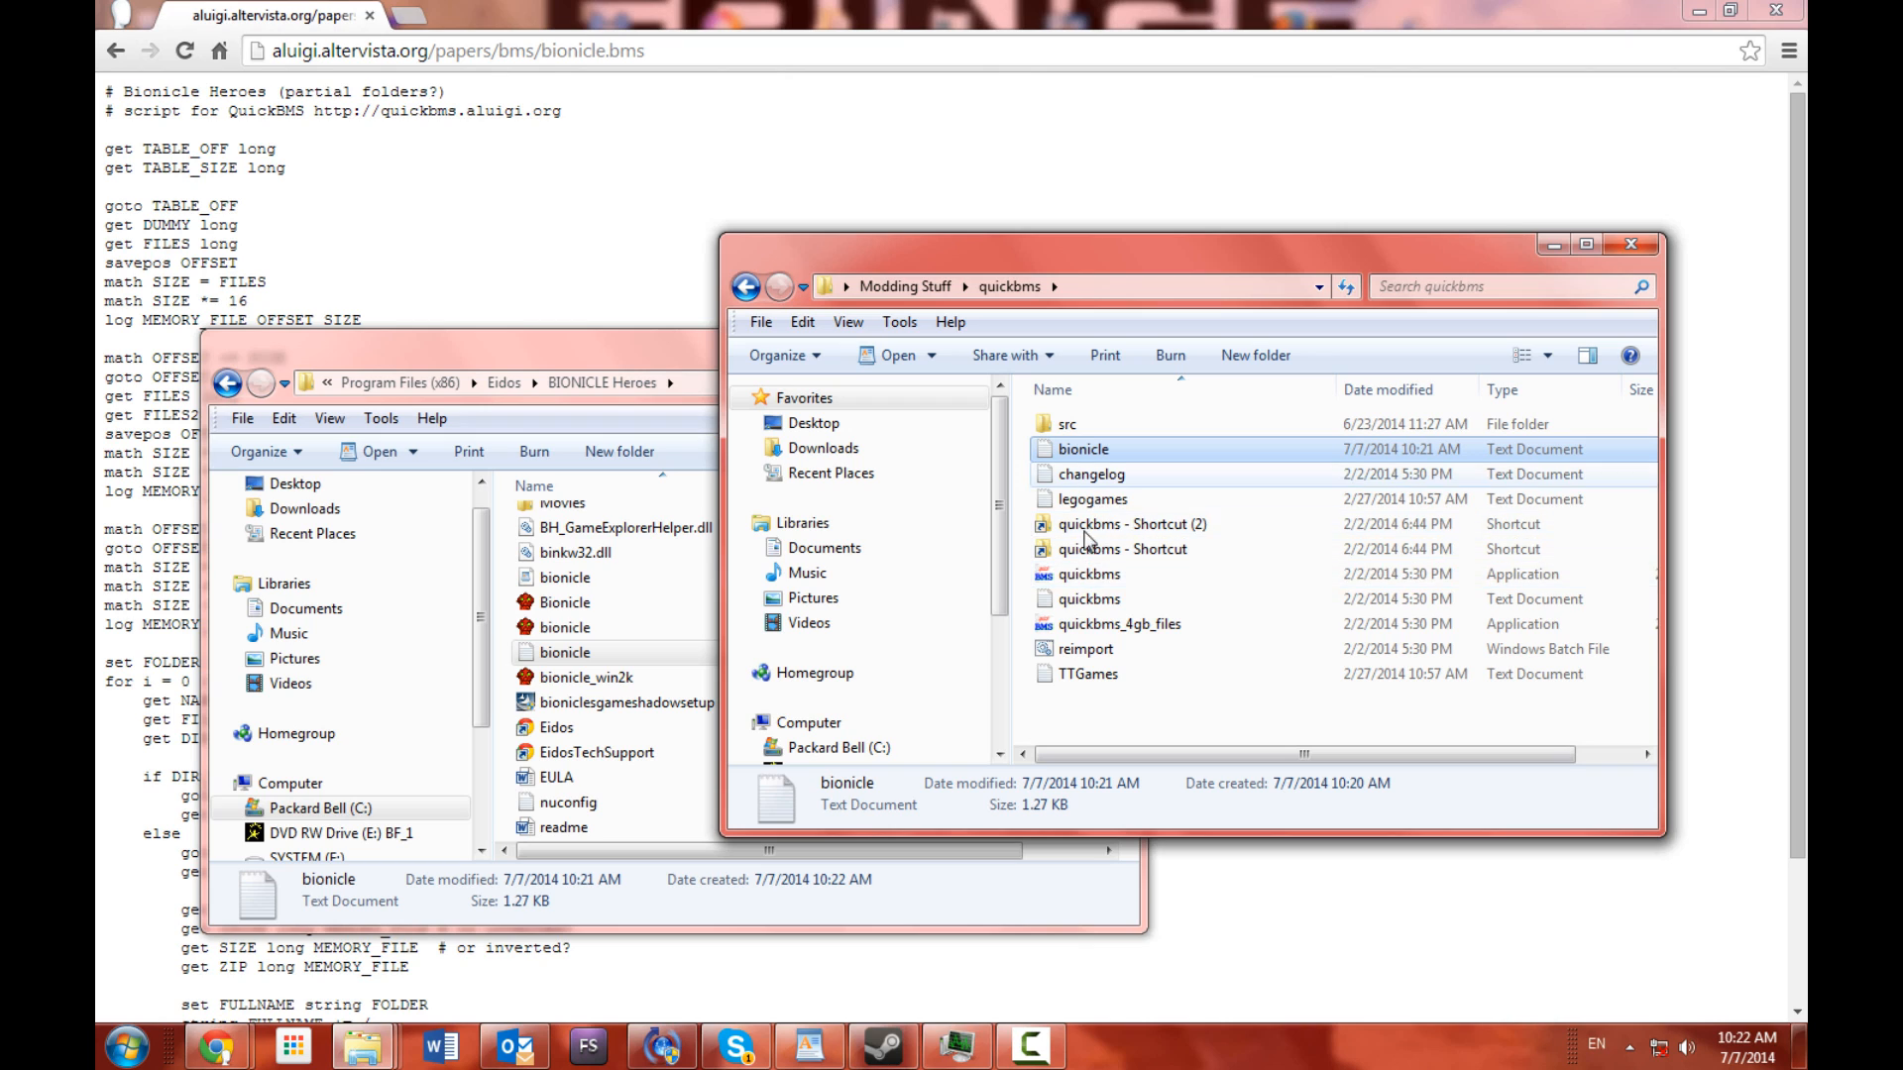
left_click(1086, 575)
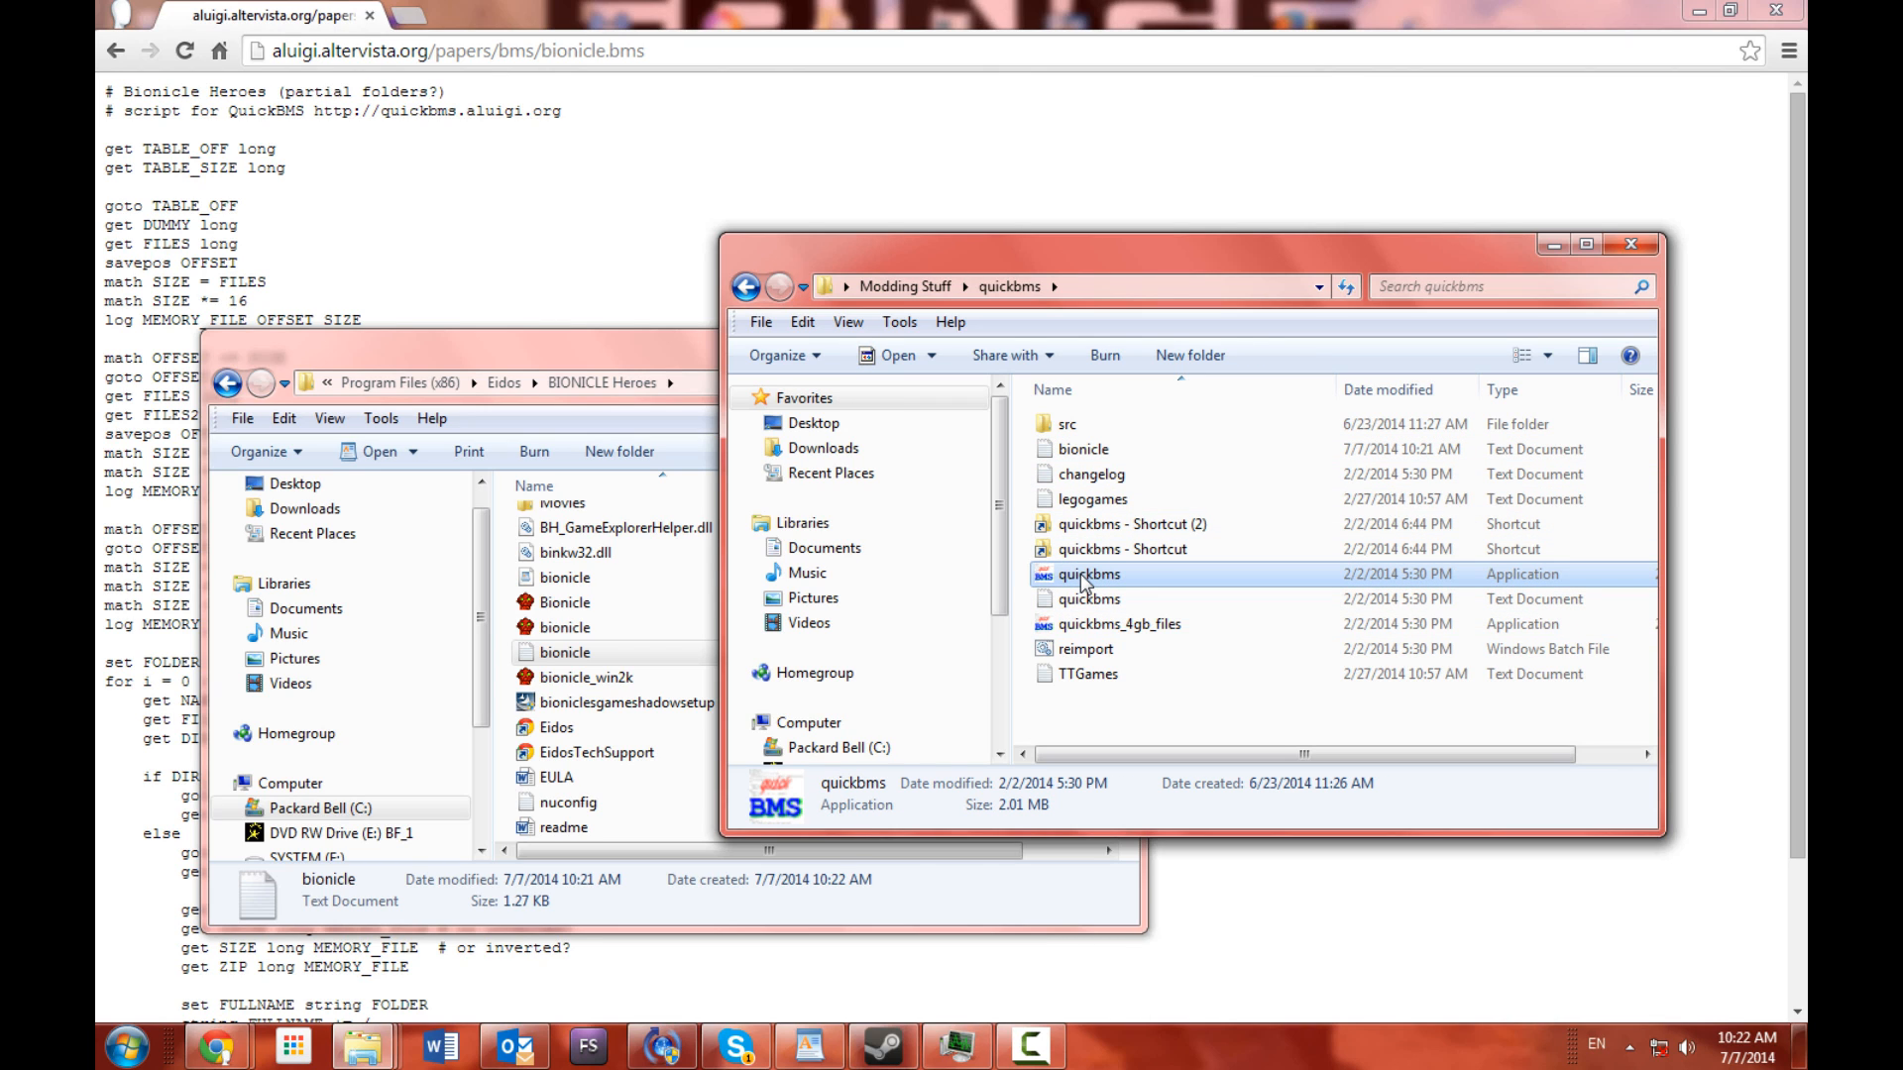
double_click(1086, 575)
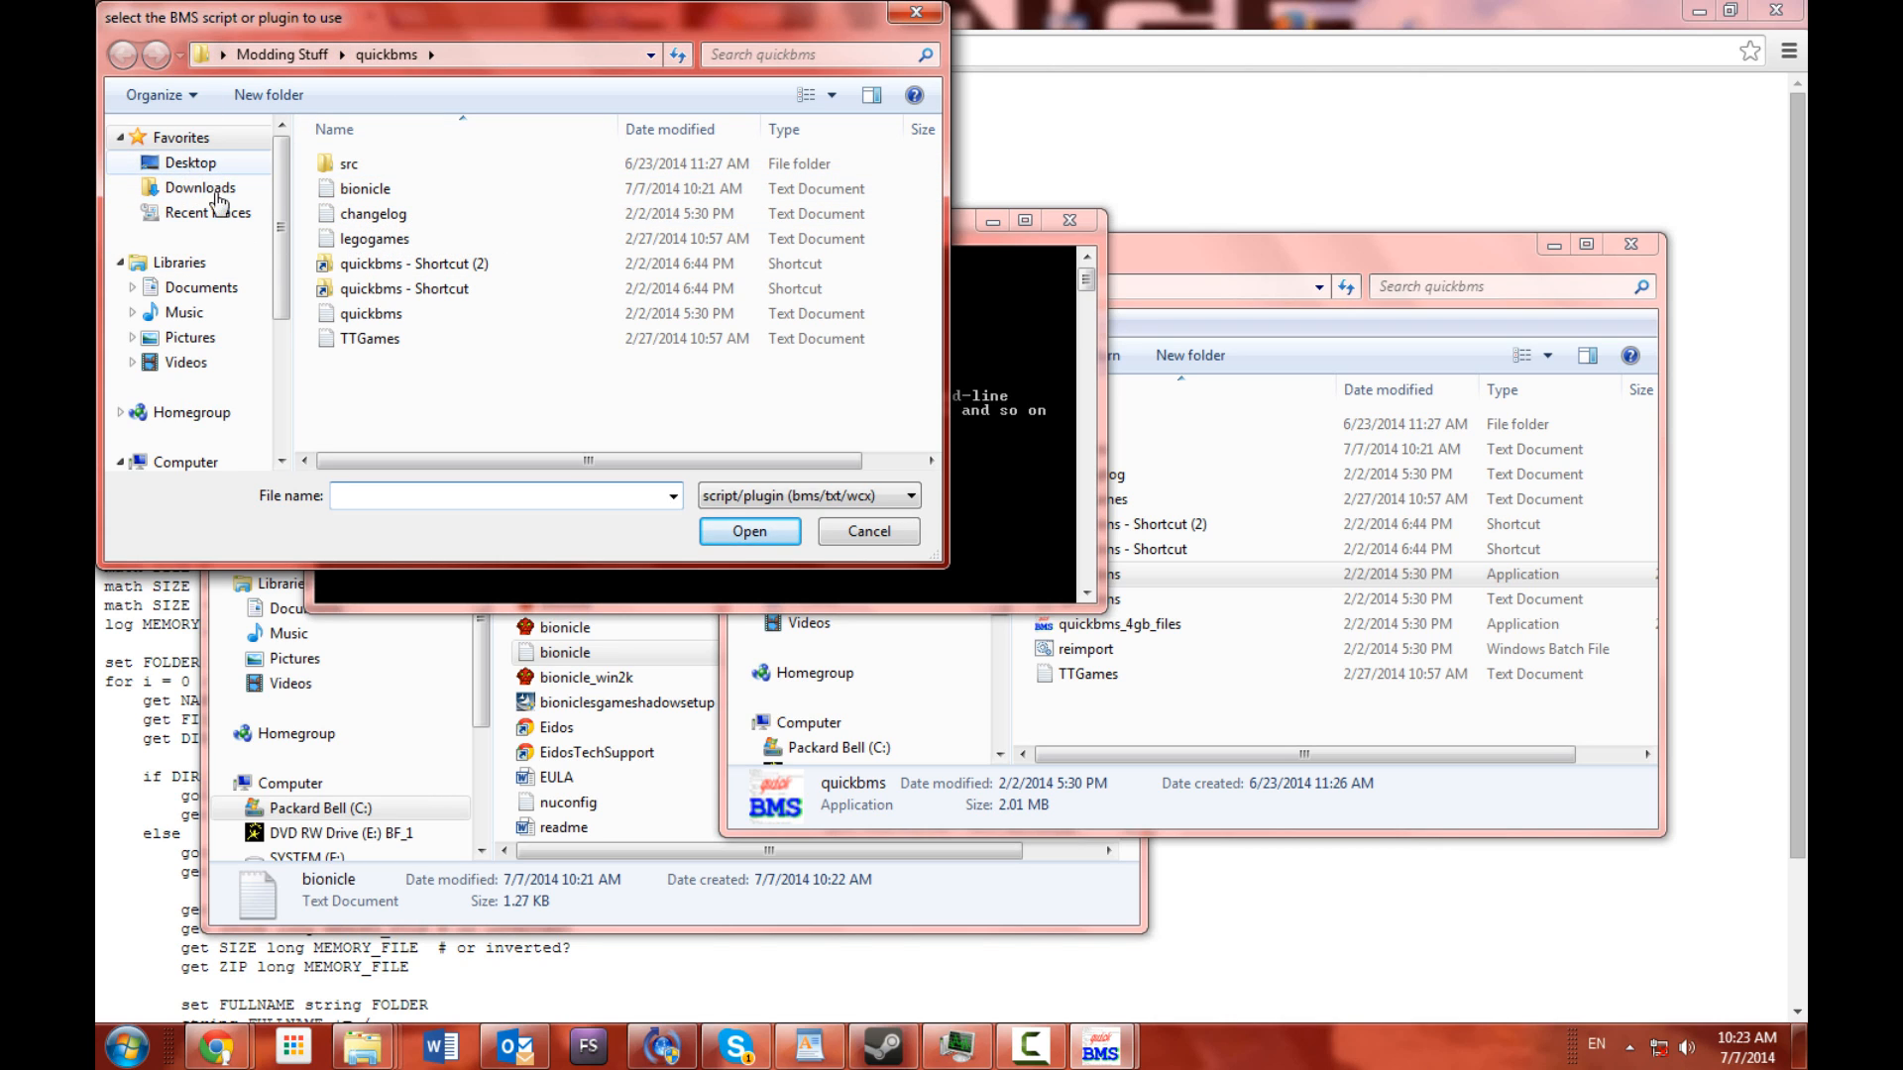
Browse to Program Files (x86)\Eidos\BIONICLE Heroes on the C: drive and load the bionicle text document as the BMS script
mouse_move(283, 220)
left_mouse_down()
mouse_move(284, 248)
mouse_move(283, 176)
mouse_move(282, 232)
left_mouse_up()
left_click(222, 384)
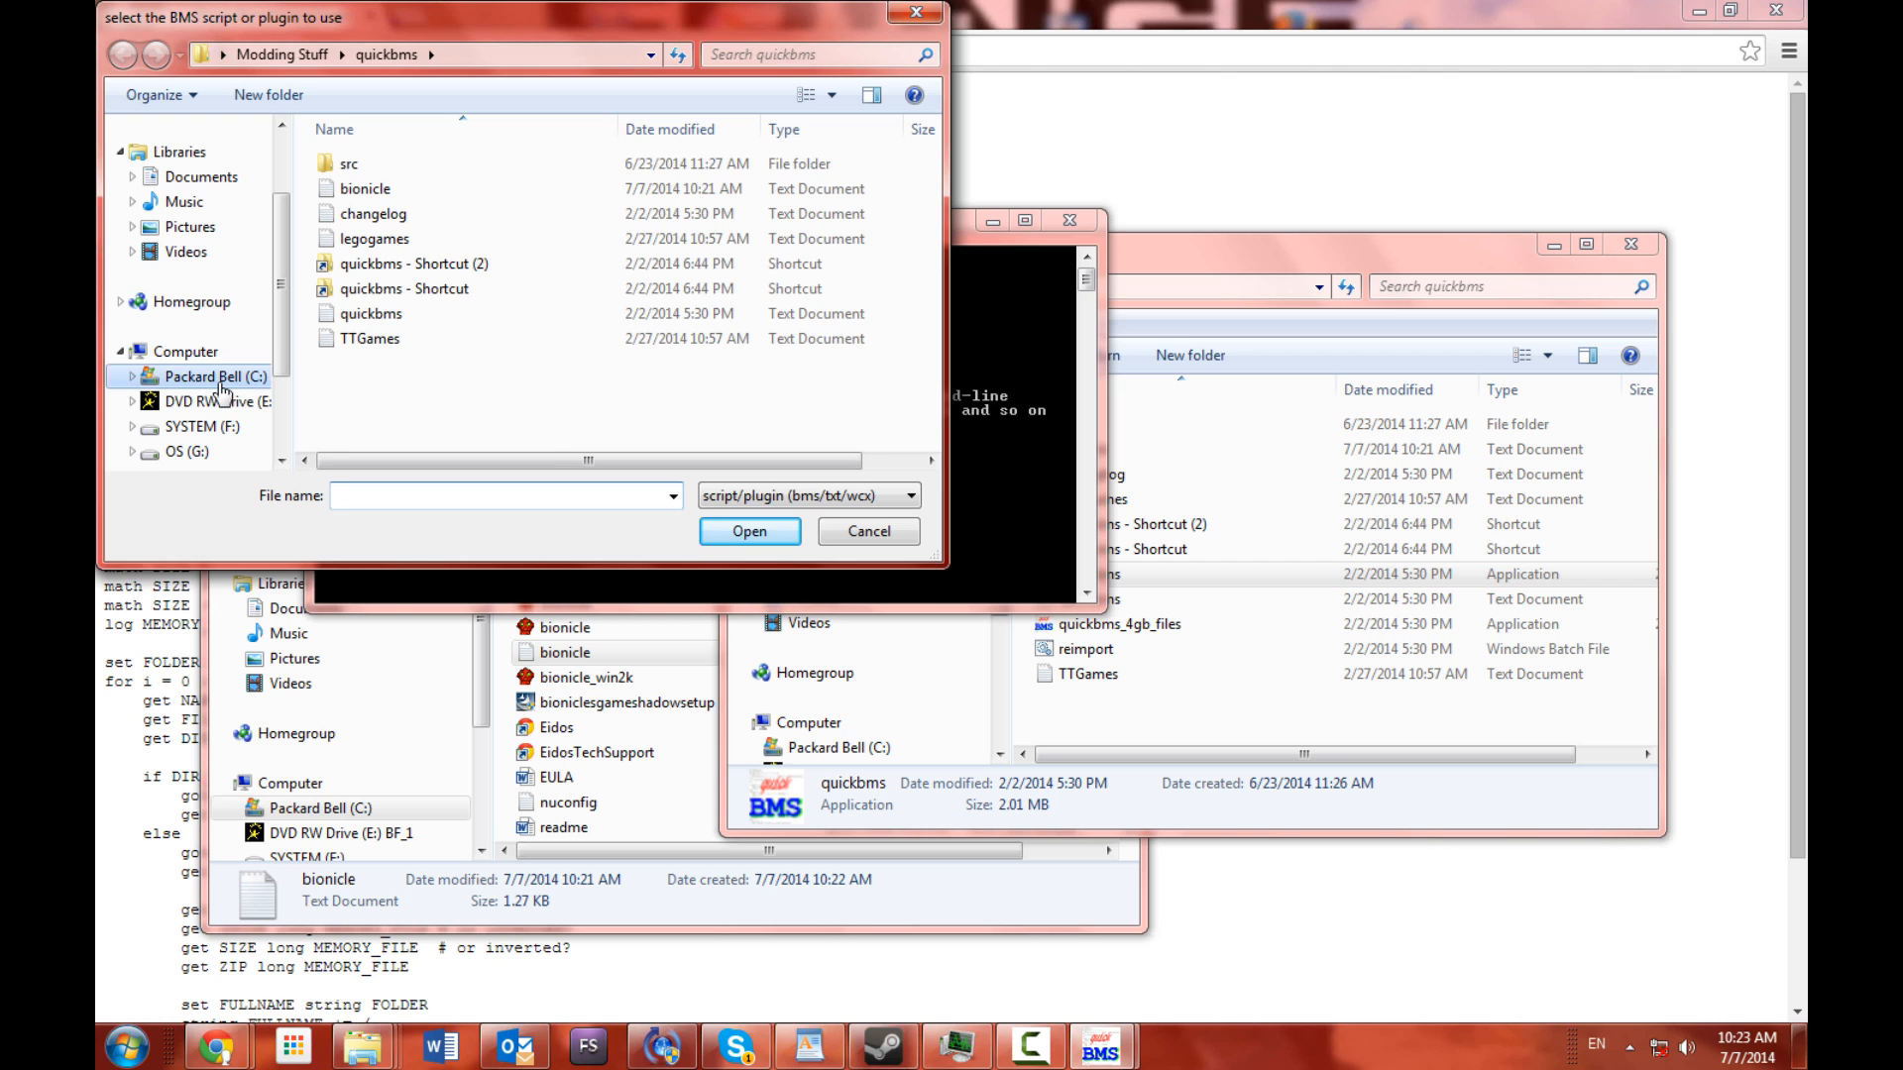
scroll(554, 268, "down", 4)
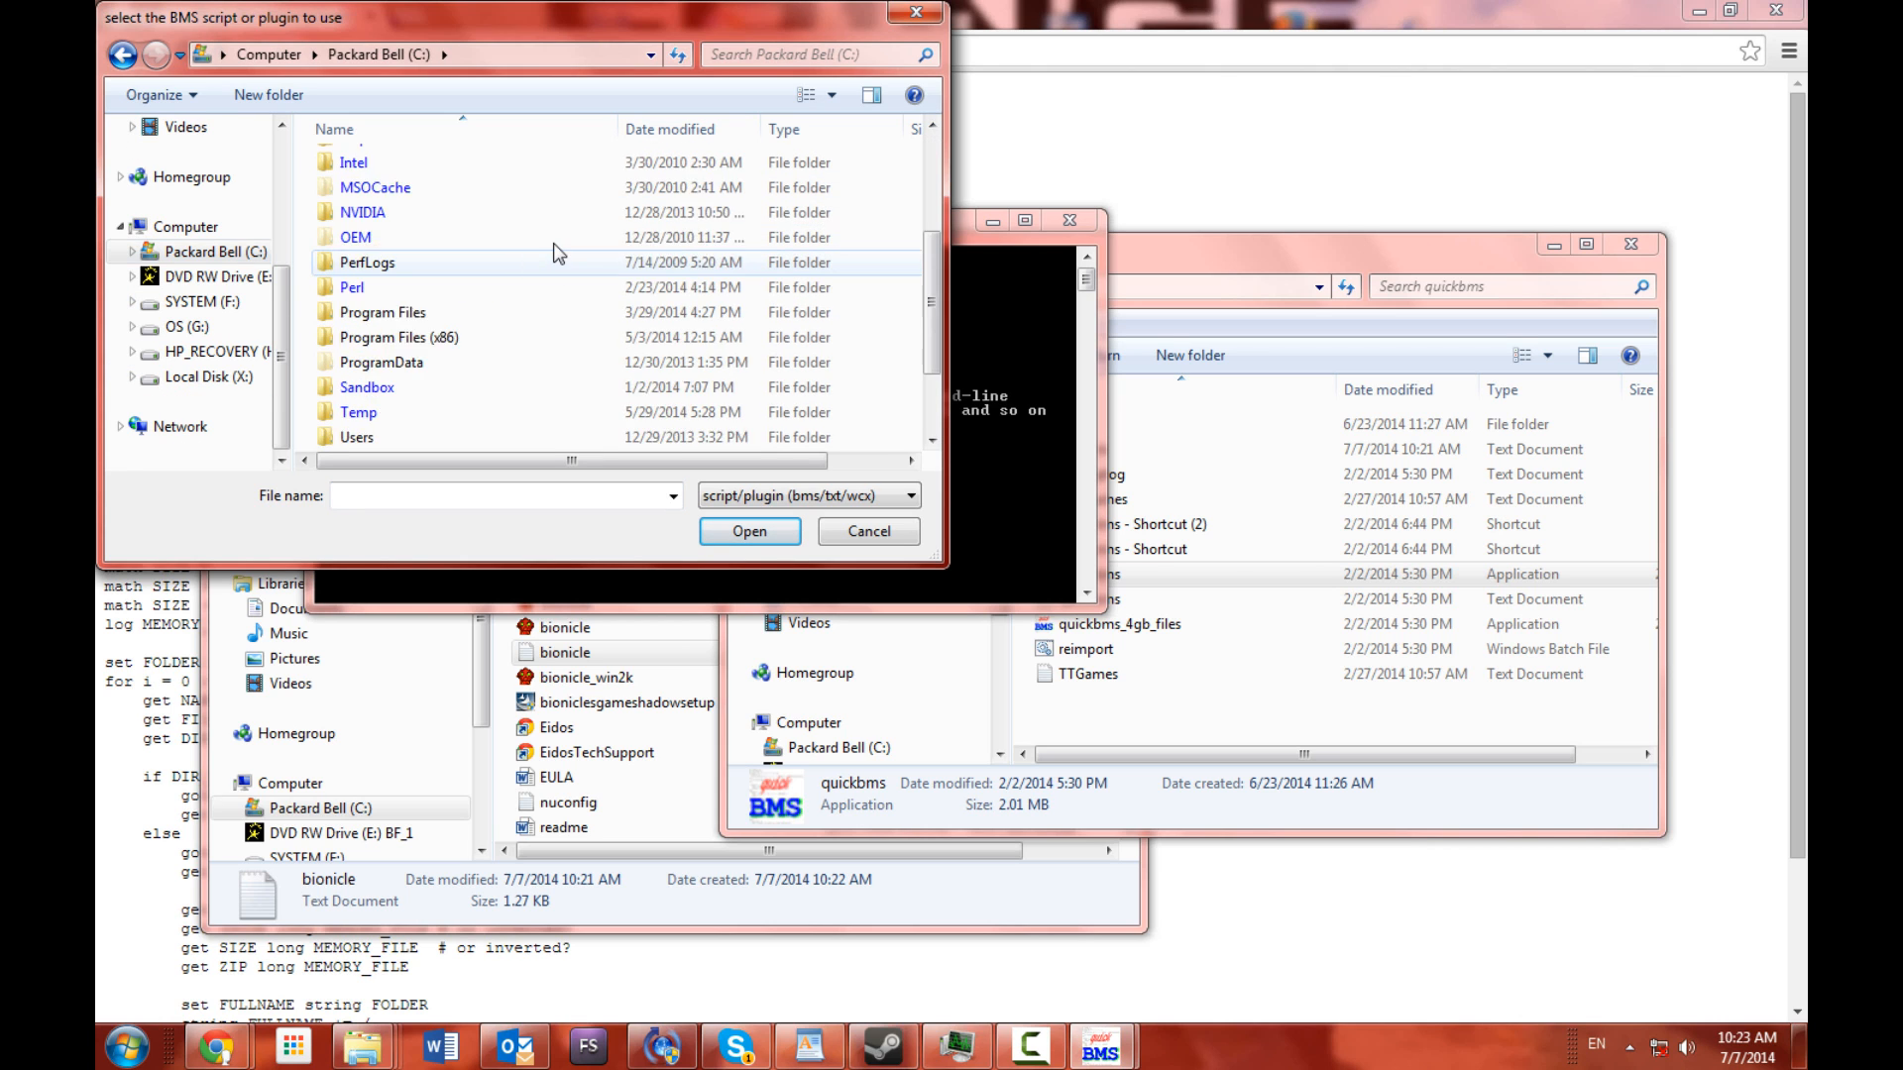
scroll(551, 248, "up", 2)
scroll(515, 273, "down", 2)
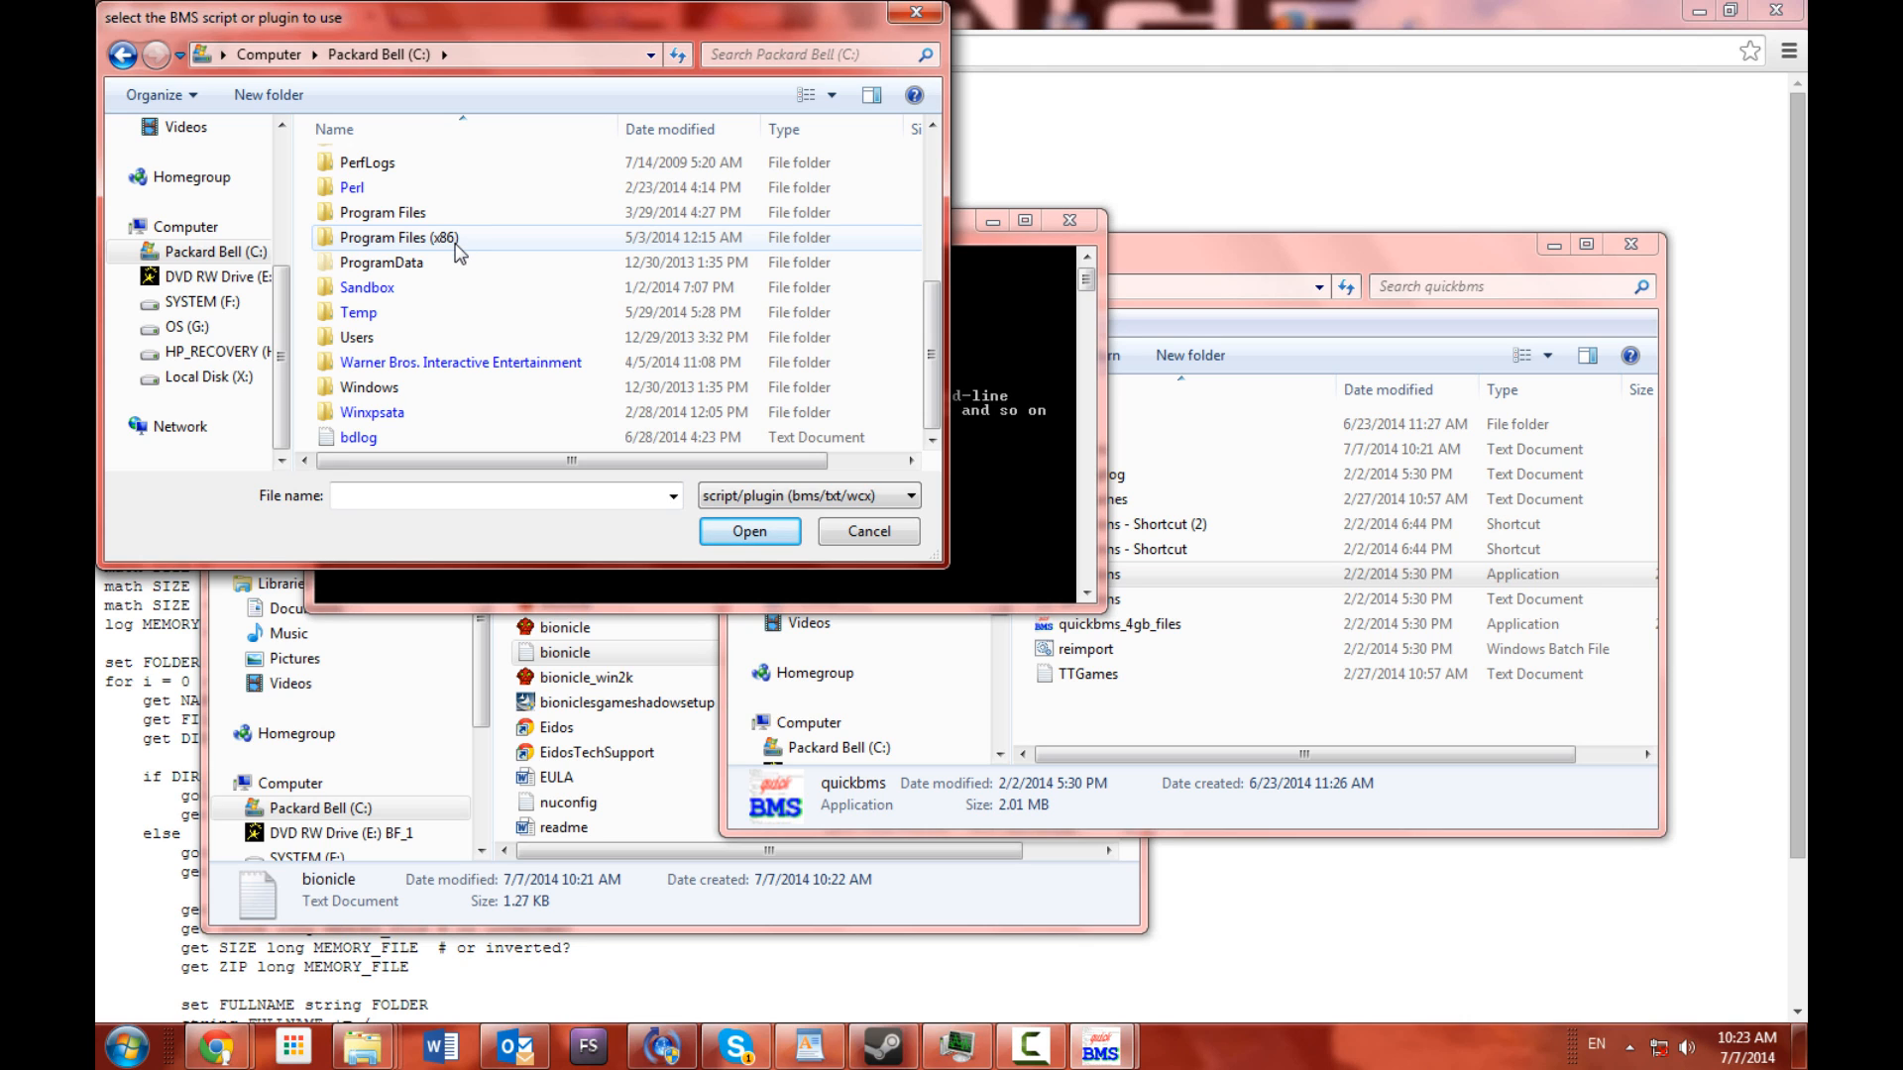
double_click(458, 248)
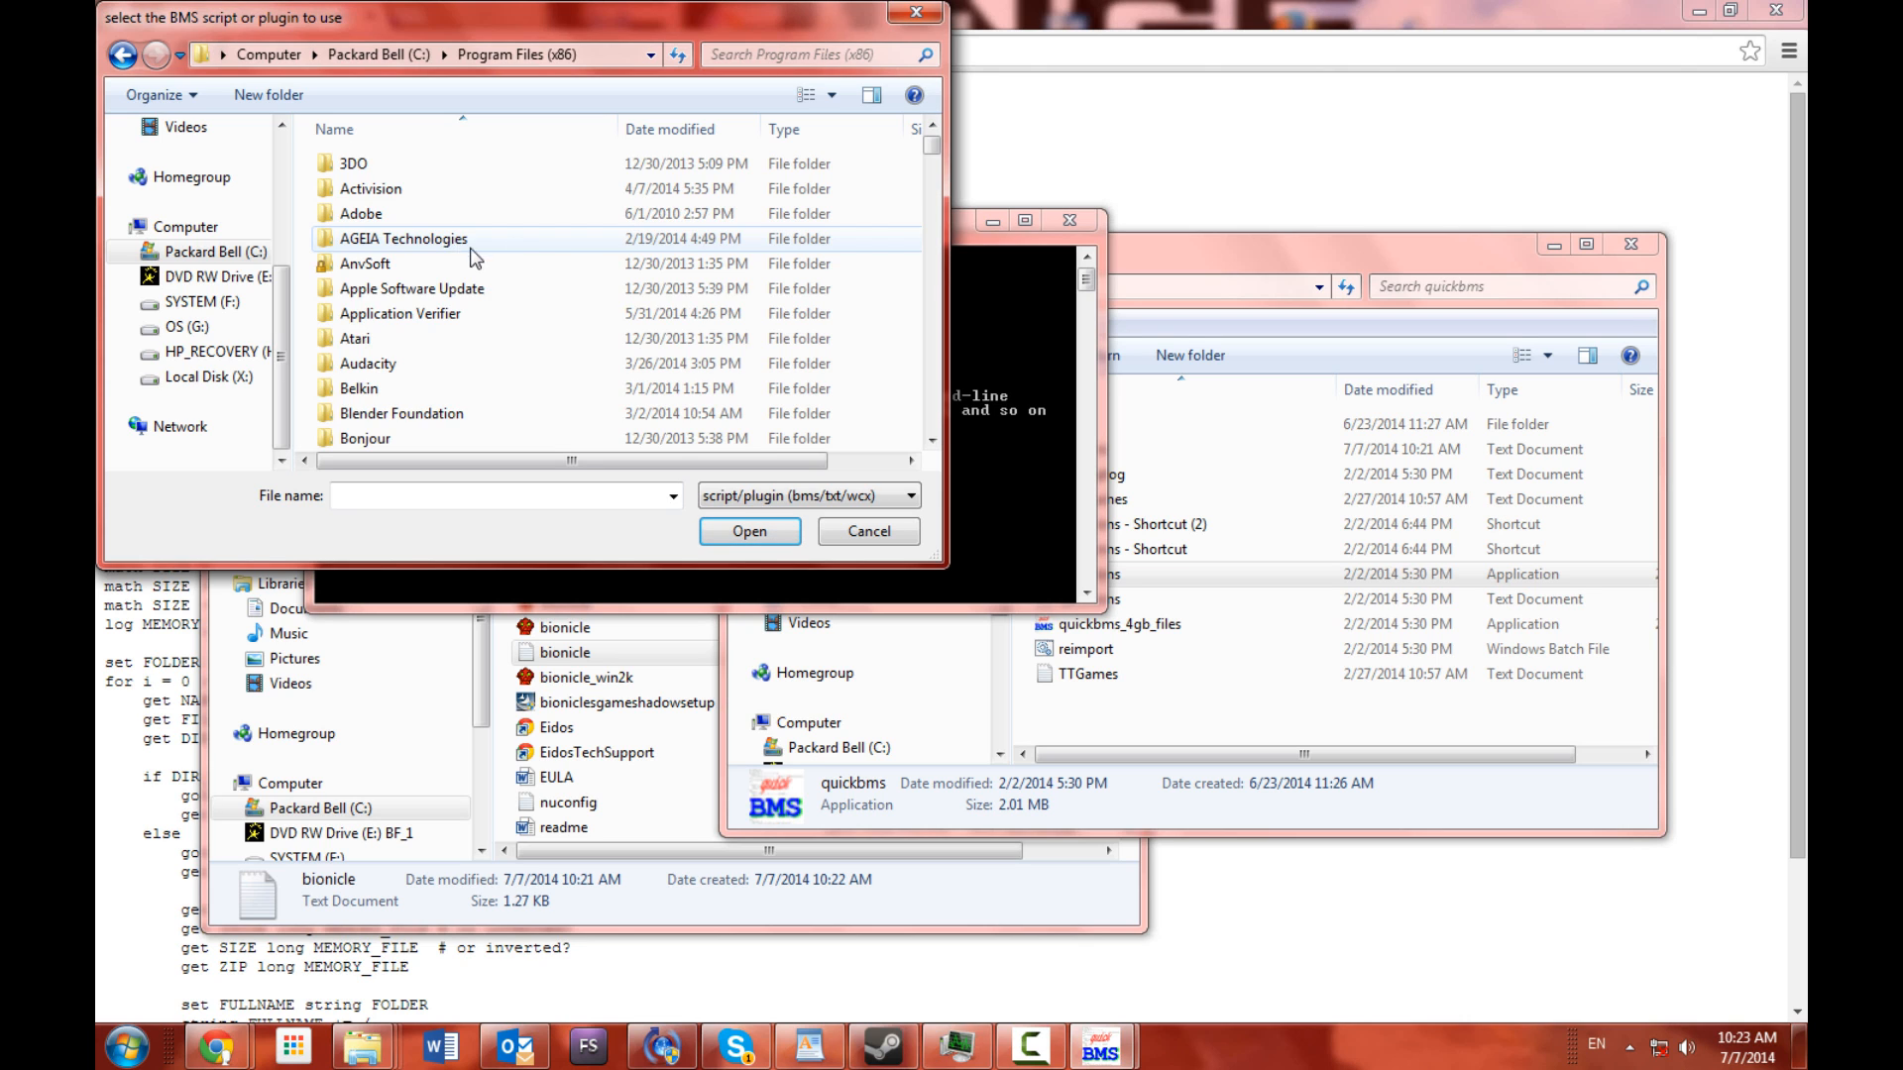
scroll(466, 253, "down", 5)
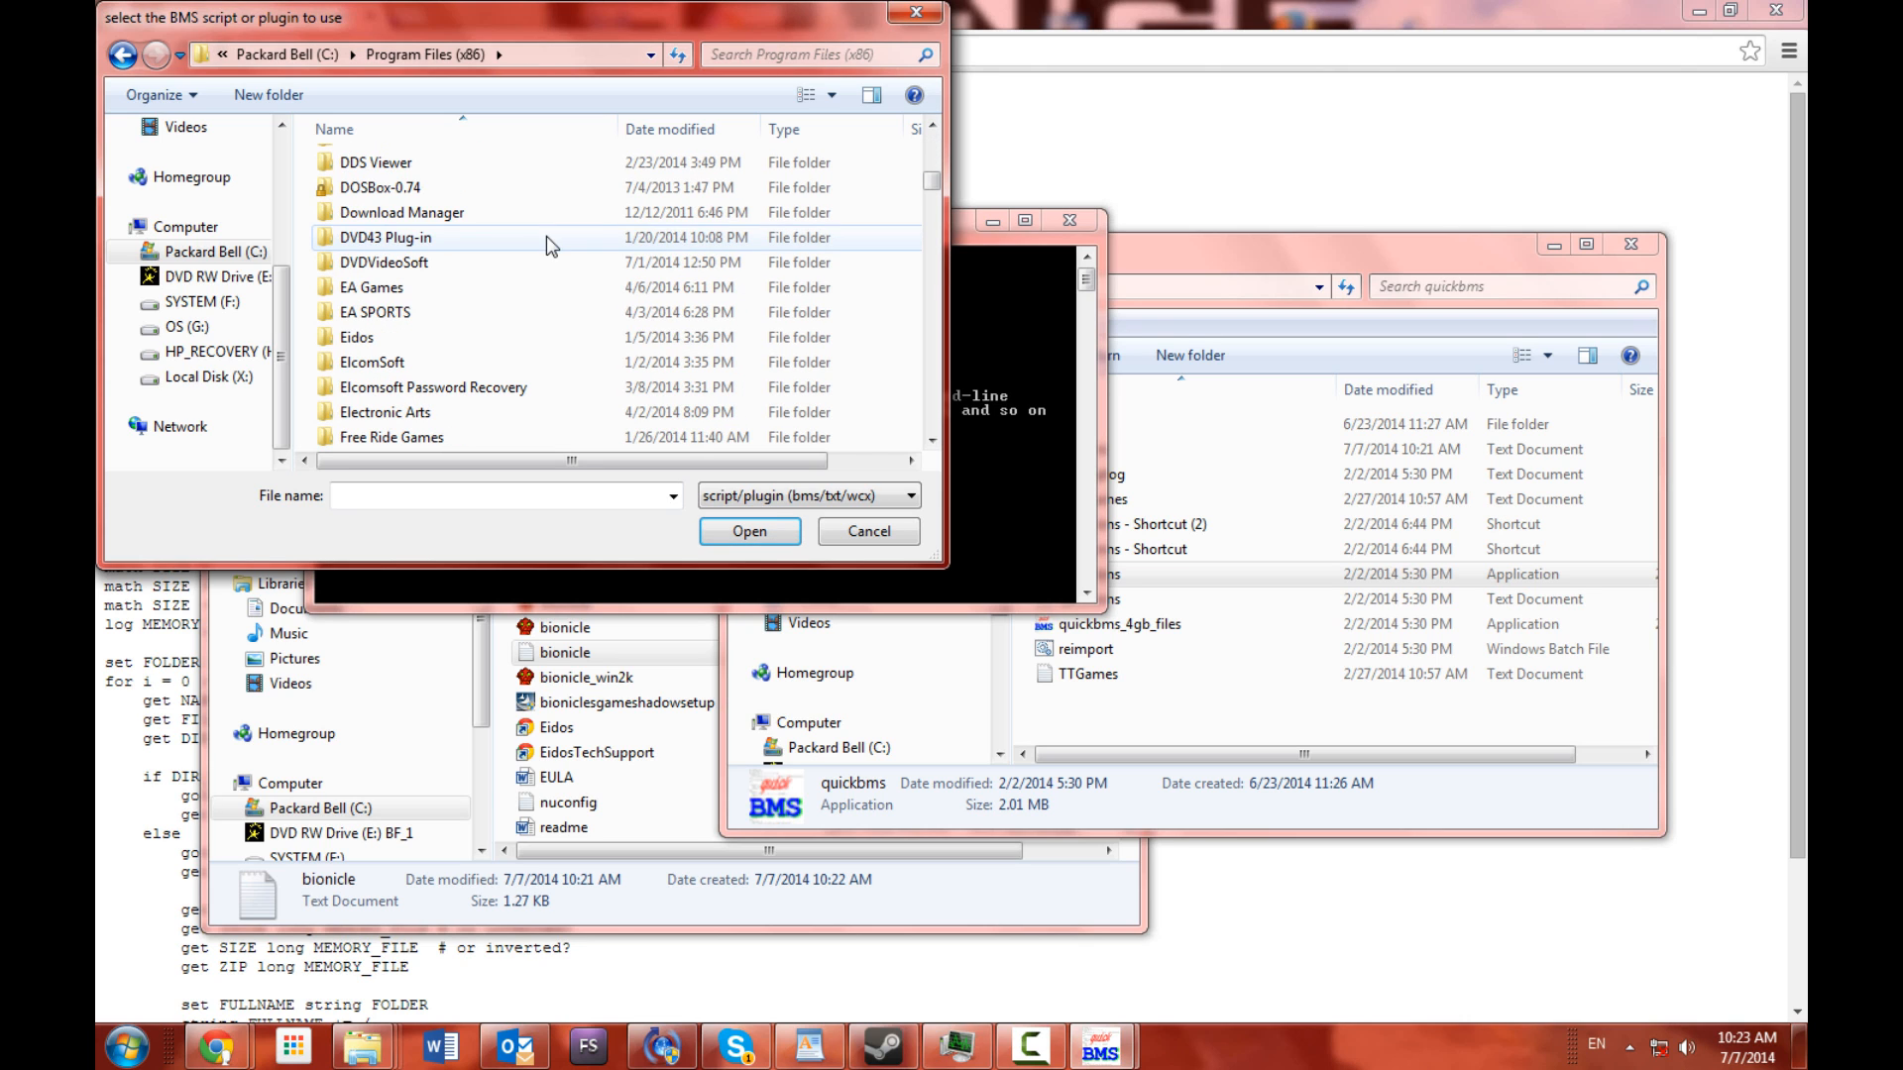
double_click(384, 337)
double_click(388, 166)
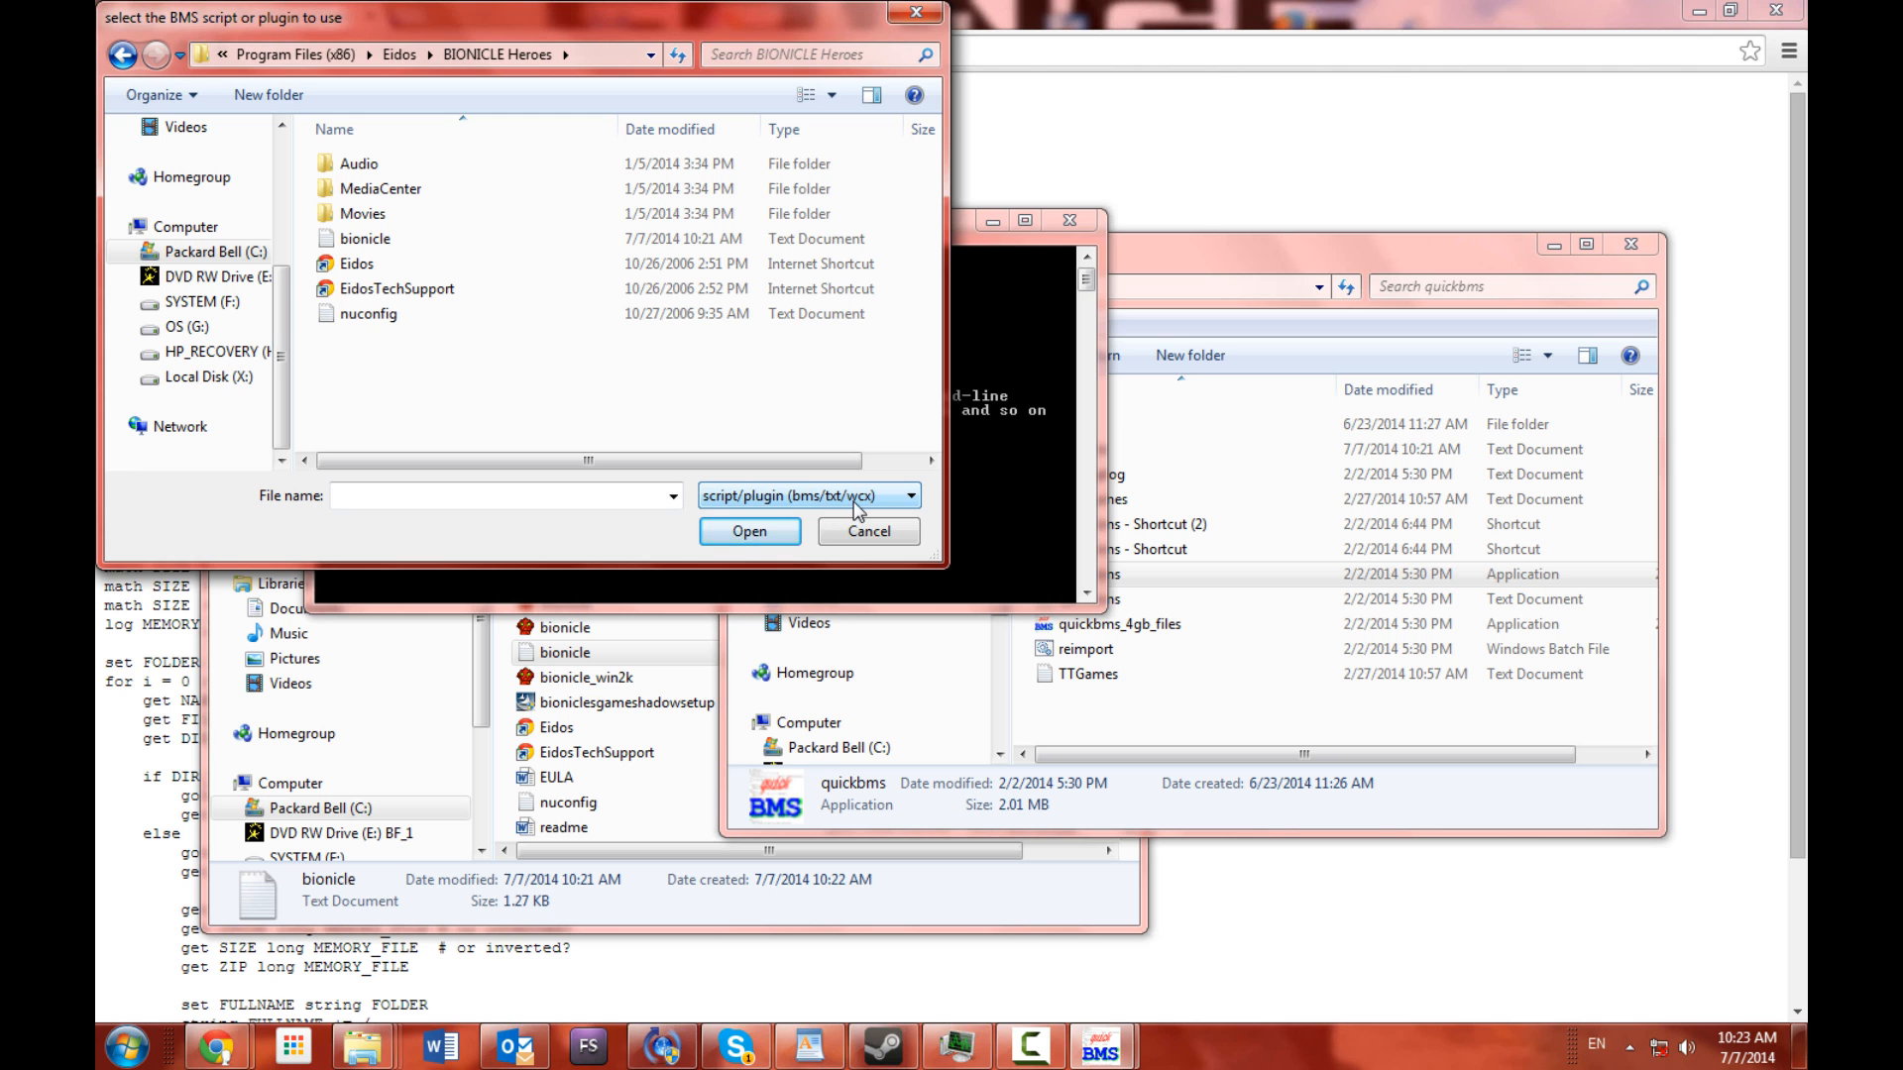
left_click(456, 241)
left_click(743, 540)
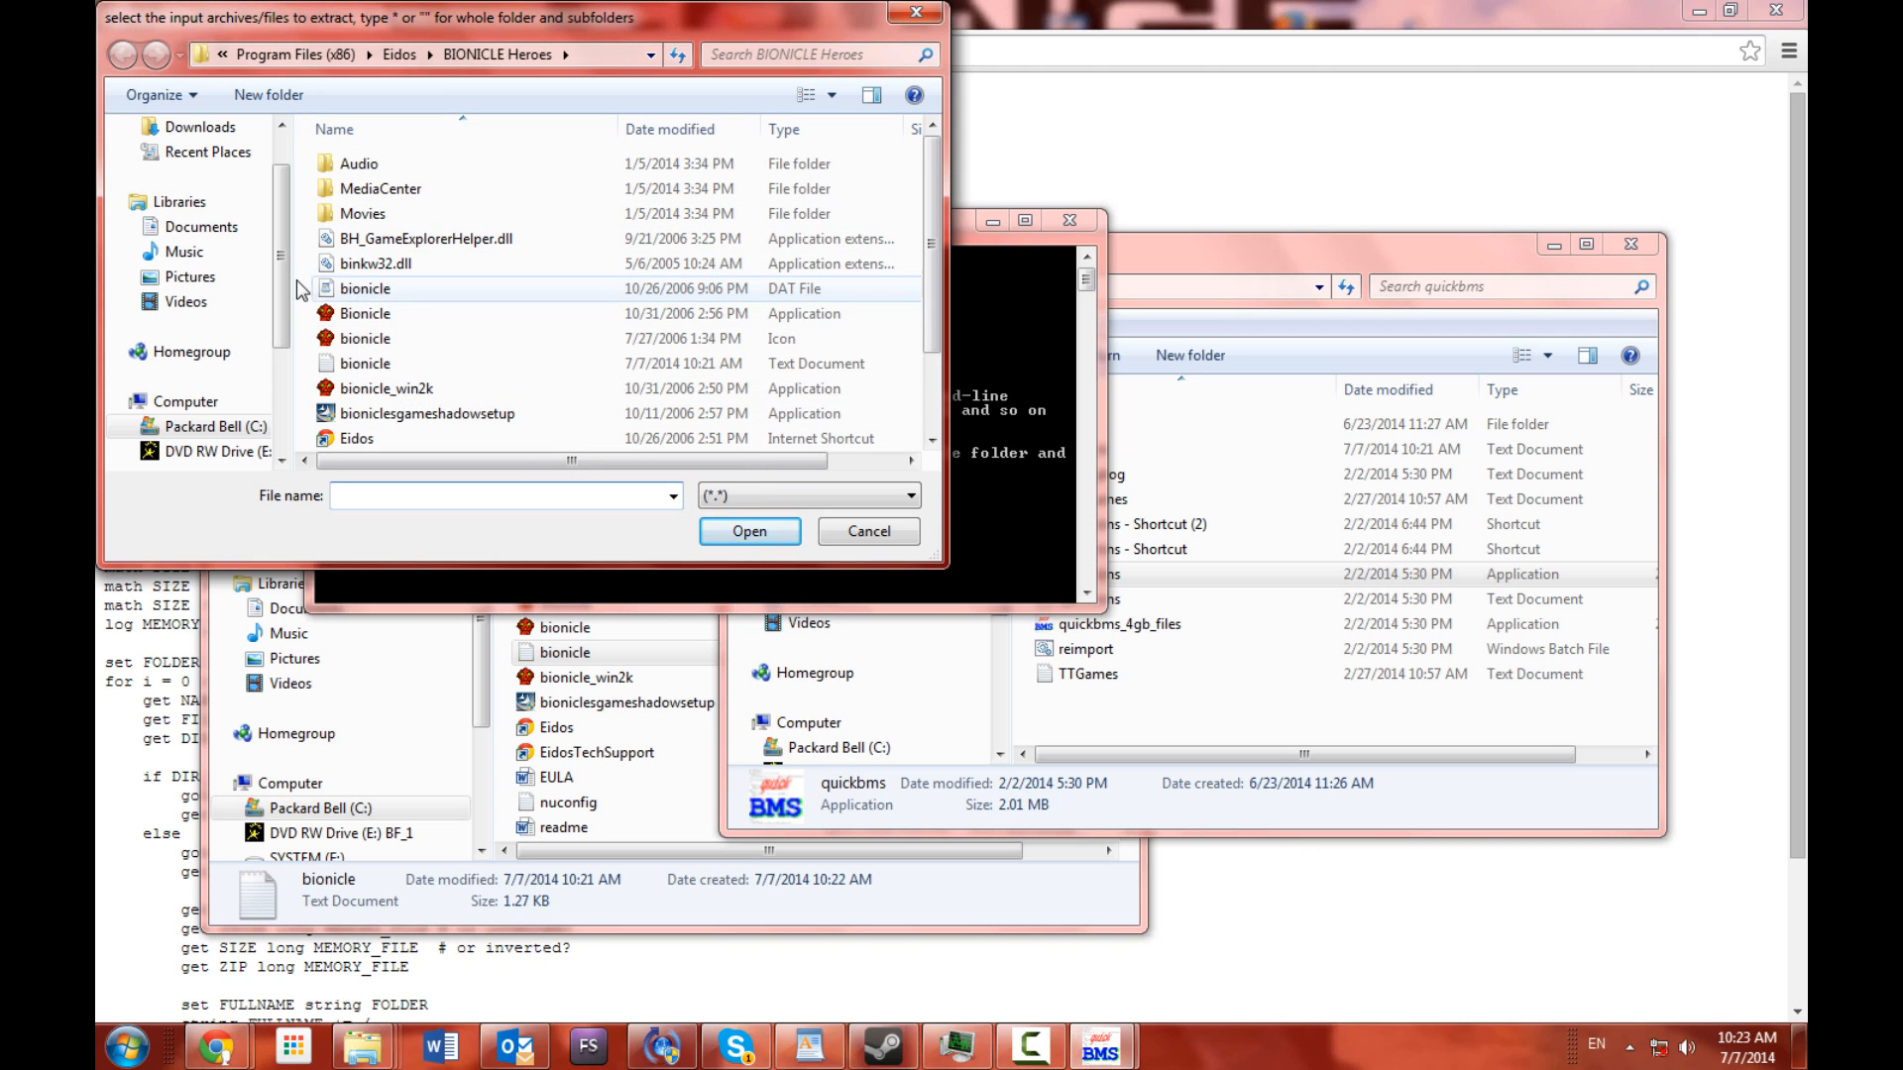
Choose the bionicle DAT file as the input archive and extract it into the BIONICLE Heroes folder
left_click_drag(303, 288, 426, 291)
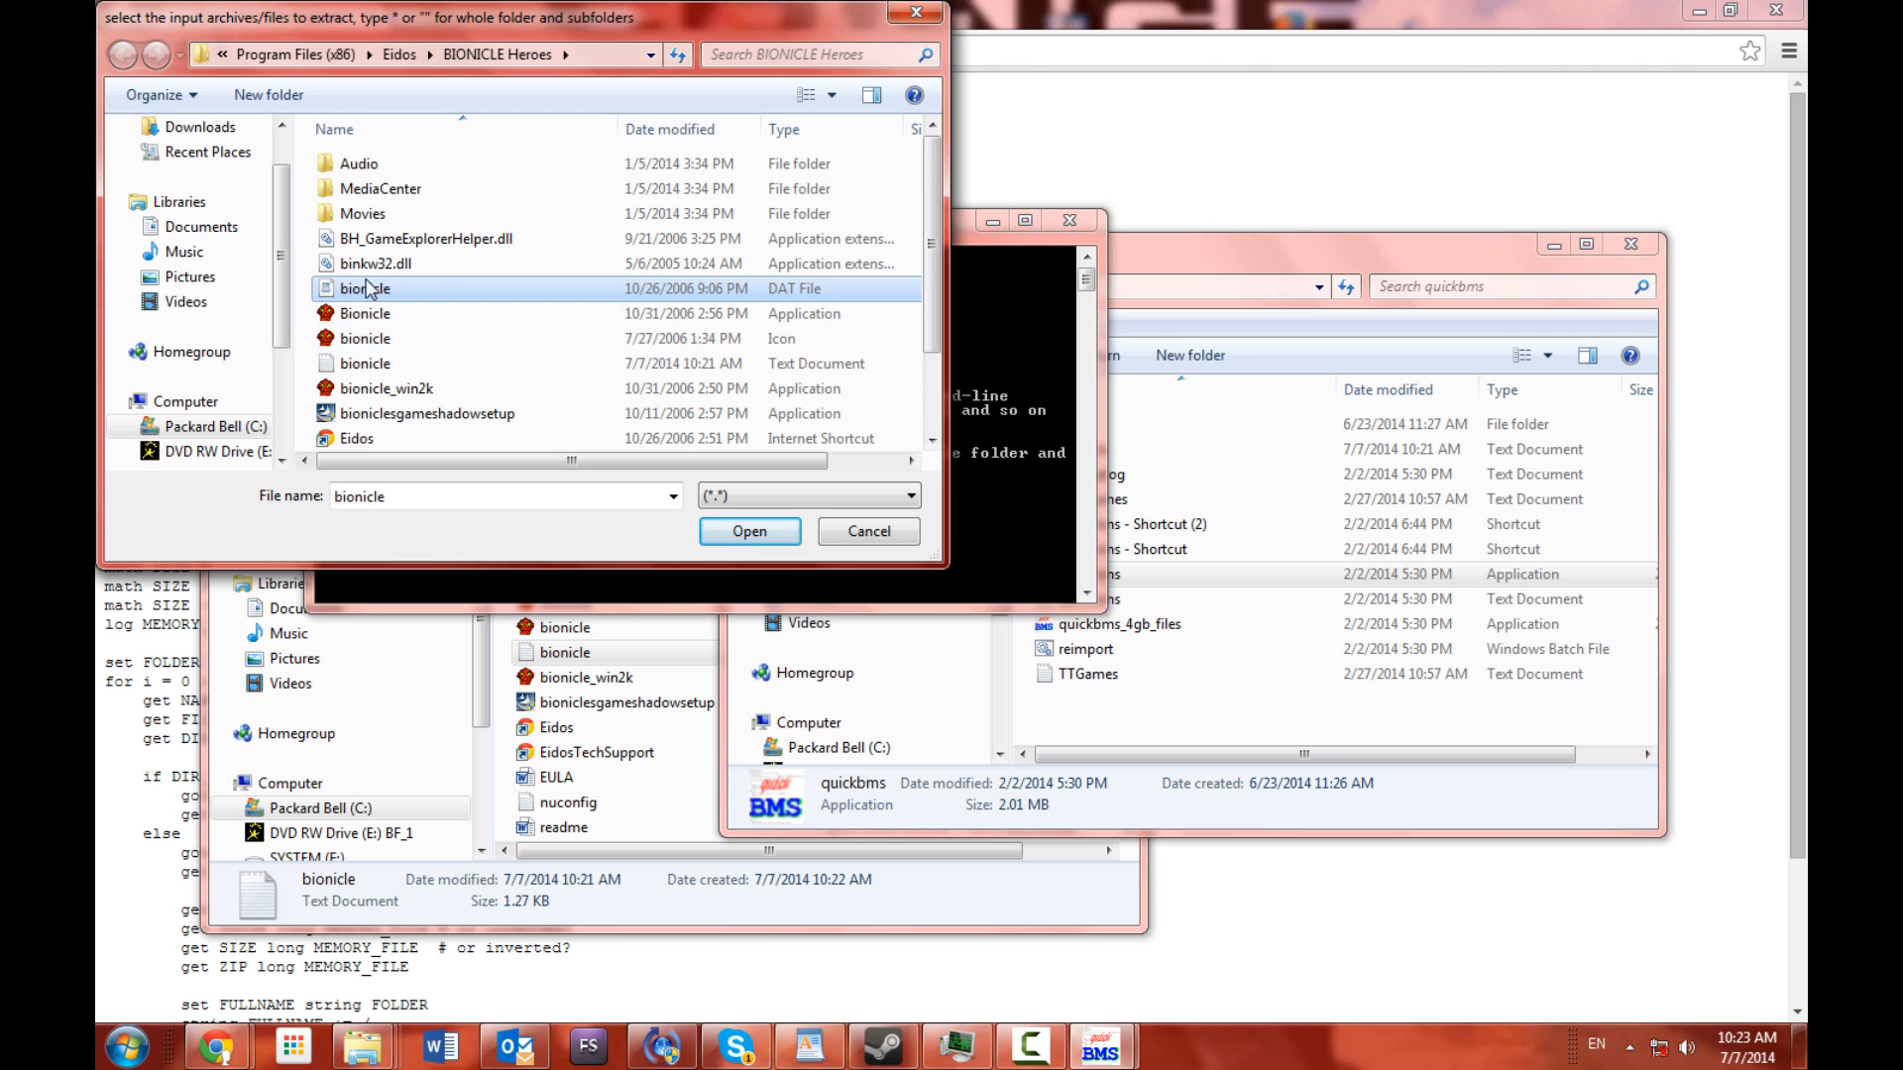
left_click(747, 532)
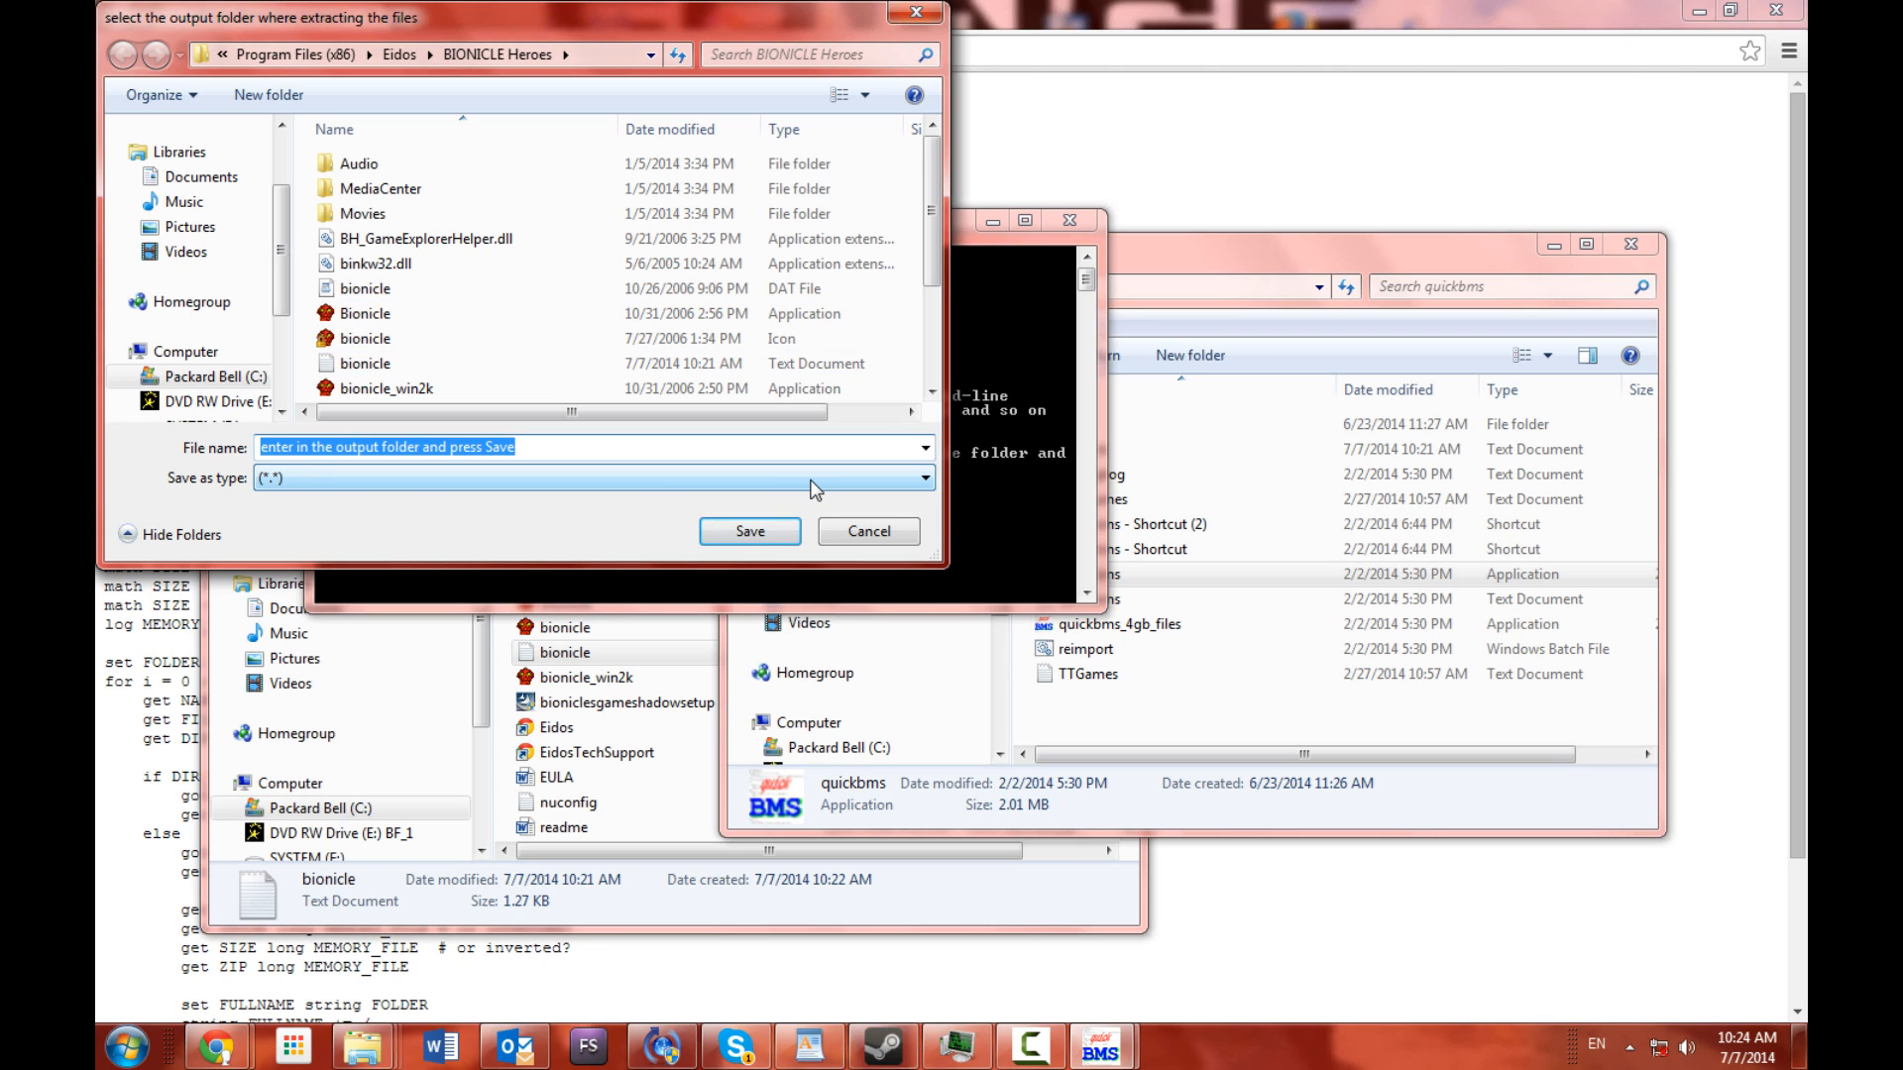
left_click(733, 531)
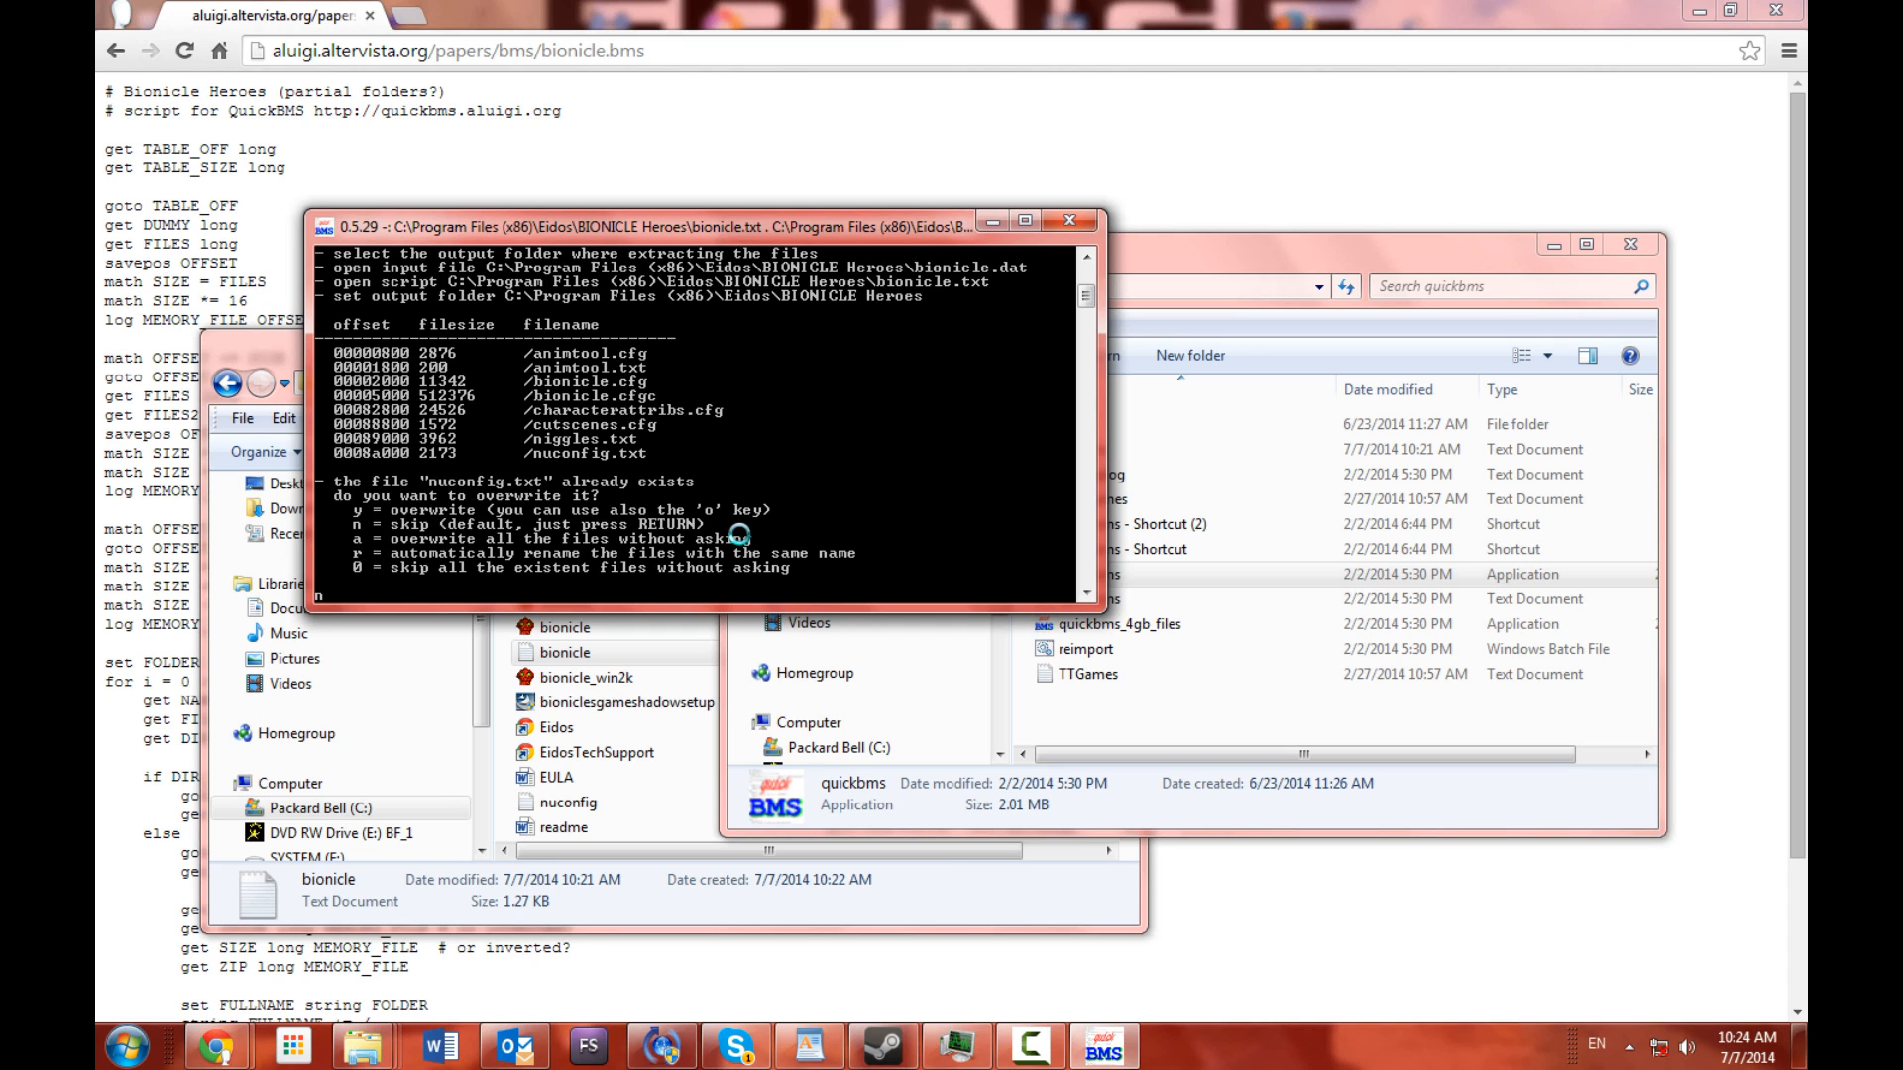
Skip overwriting the existing nuconfig.txt and check the BIONICLE Heroes folder while the extraction runs
key("Return")
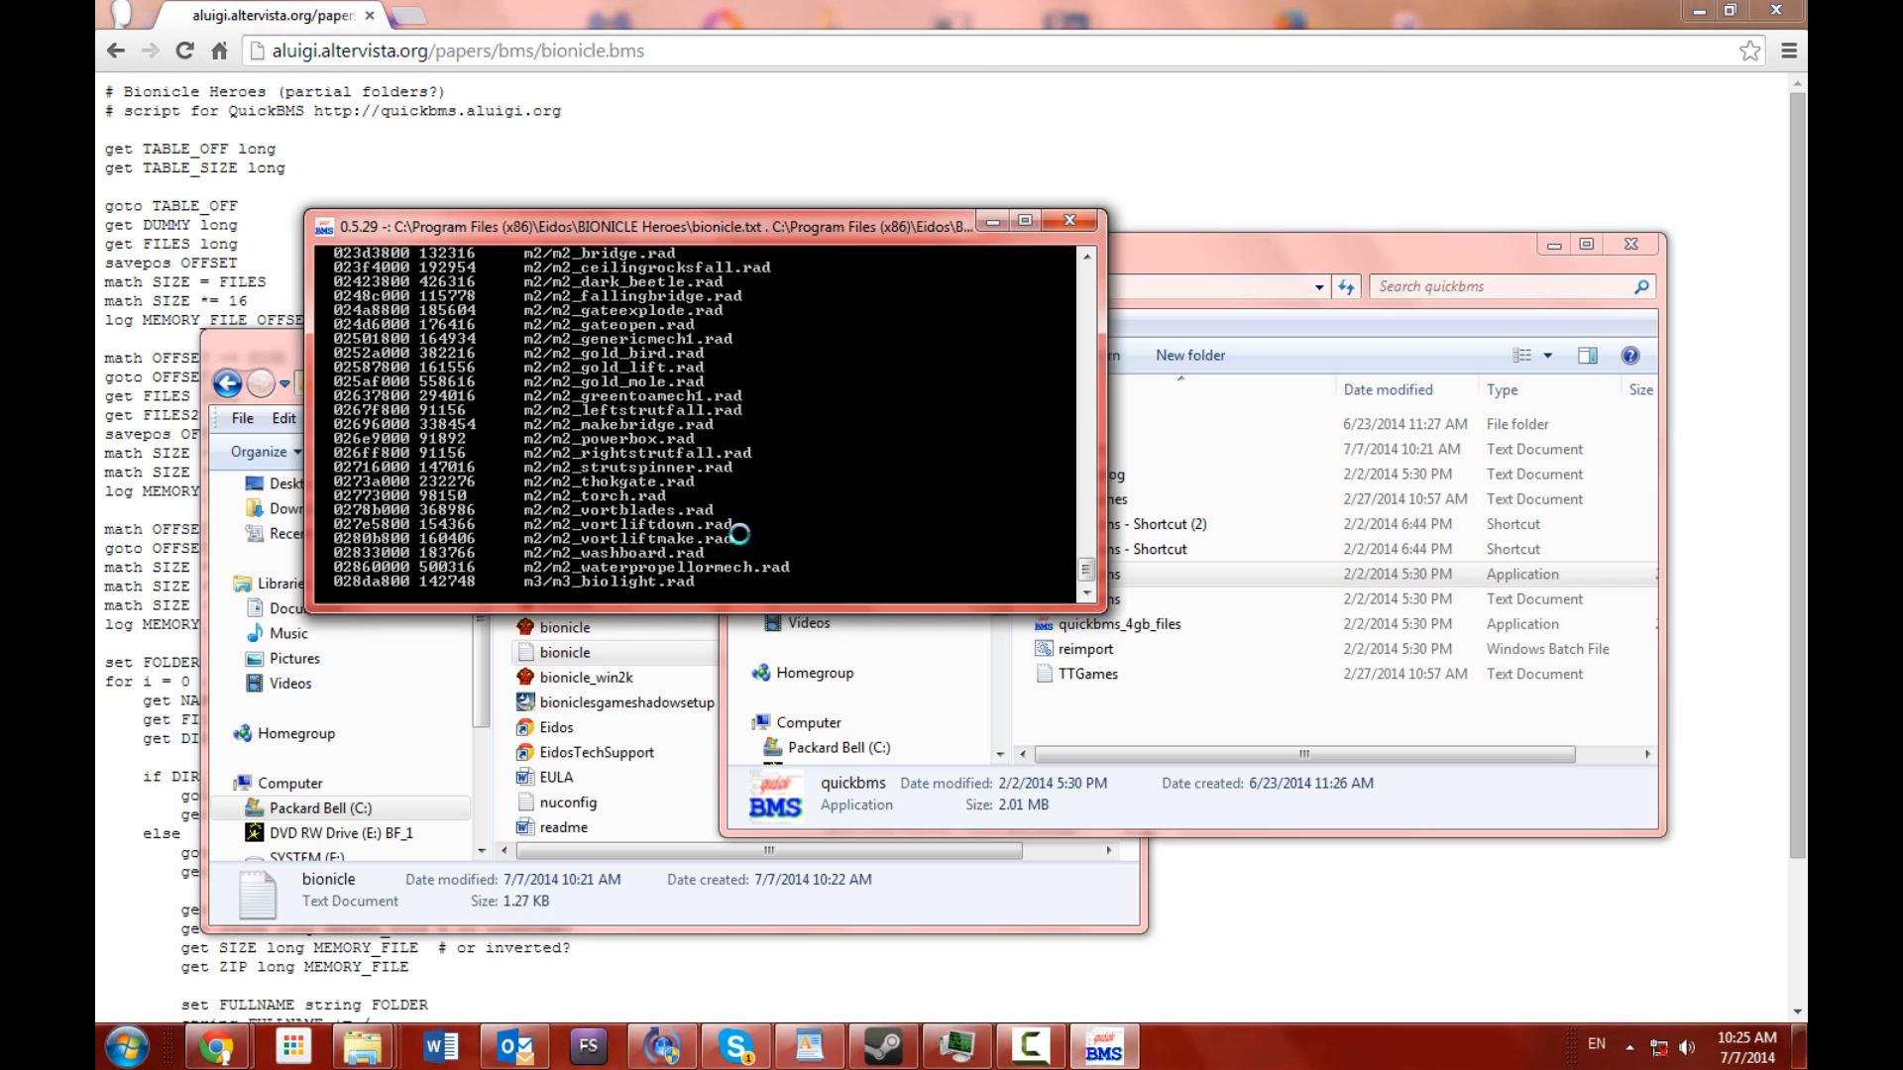
left_click(289, 348)
scroll(696, 639, "up", 1)
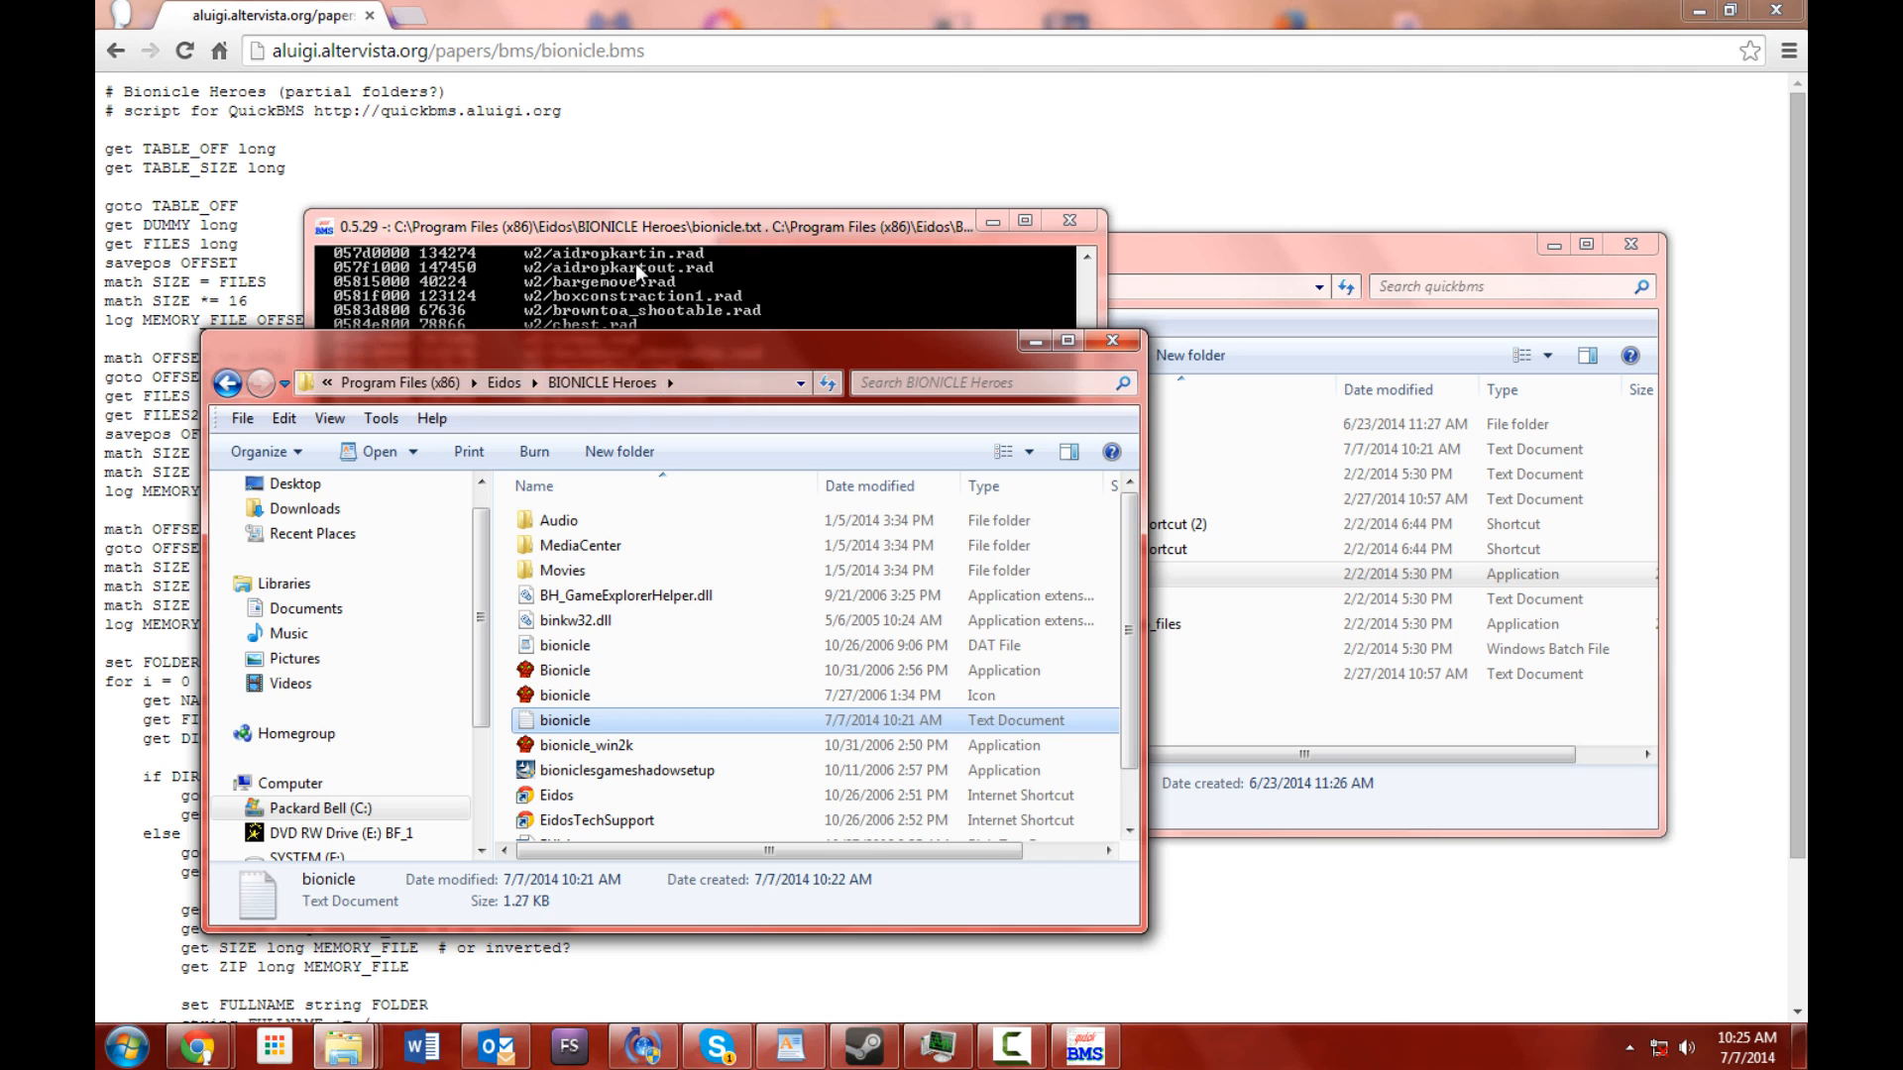
left_click(635, 264)
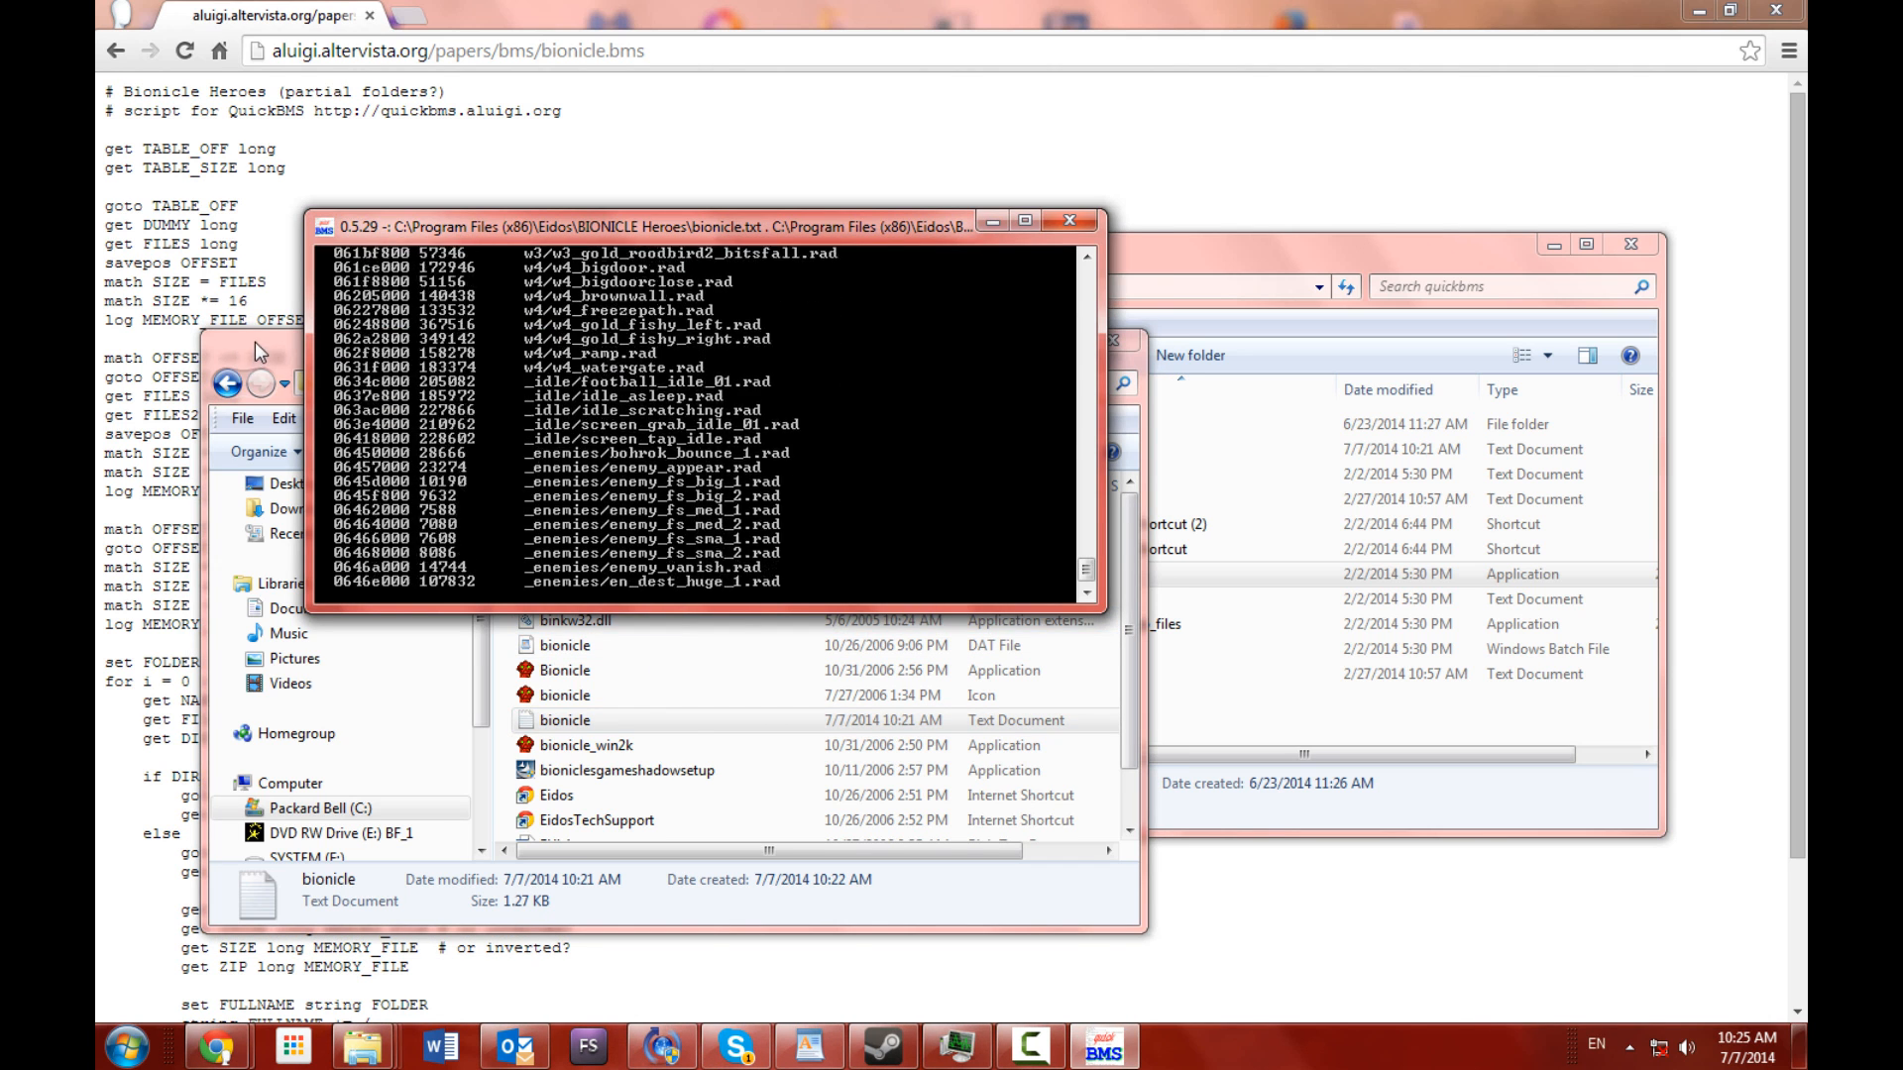
left_click(254, 342)
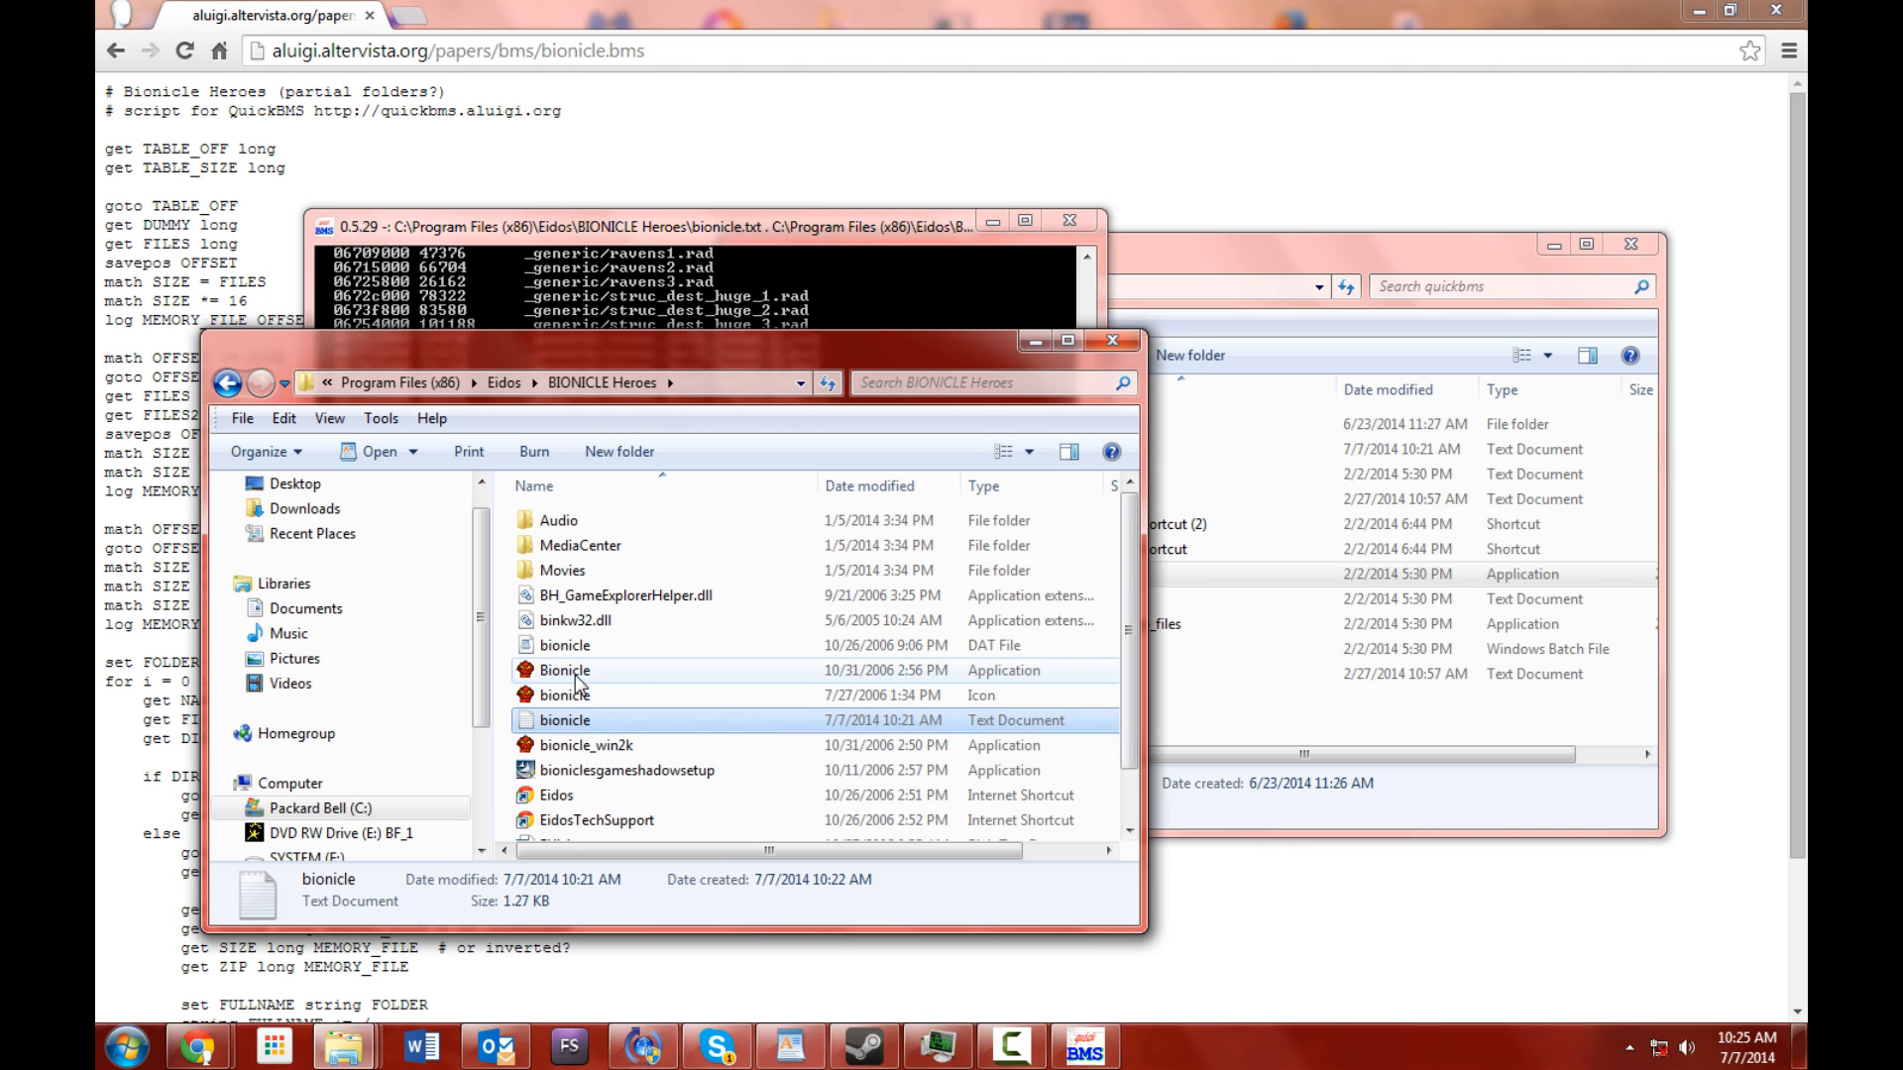
mouse_move(600, 652)
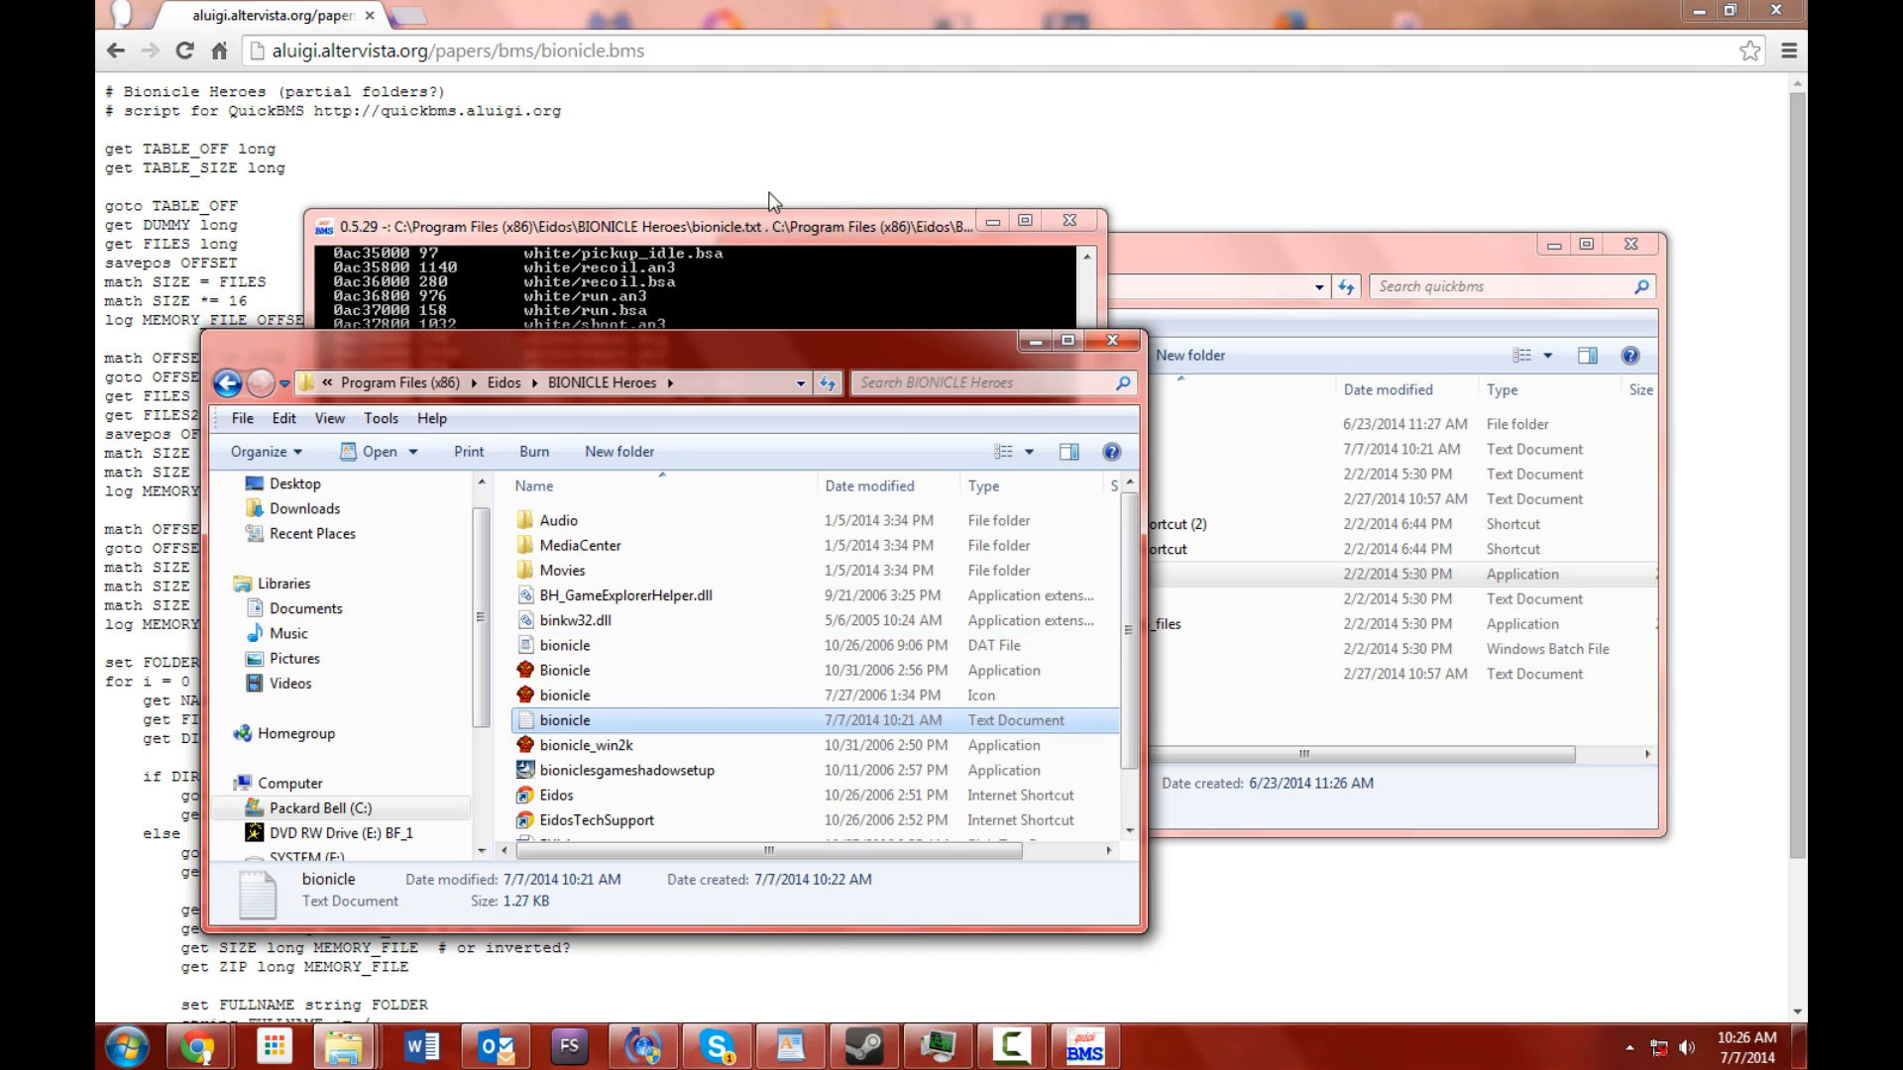
Answer the overwrite prompt for black\idle.an3 with o, let the extraction finish, and quit QuickBMS
left_click(753, 252)
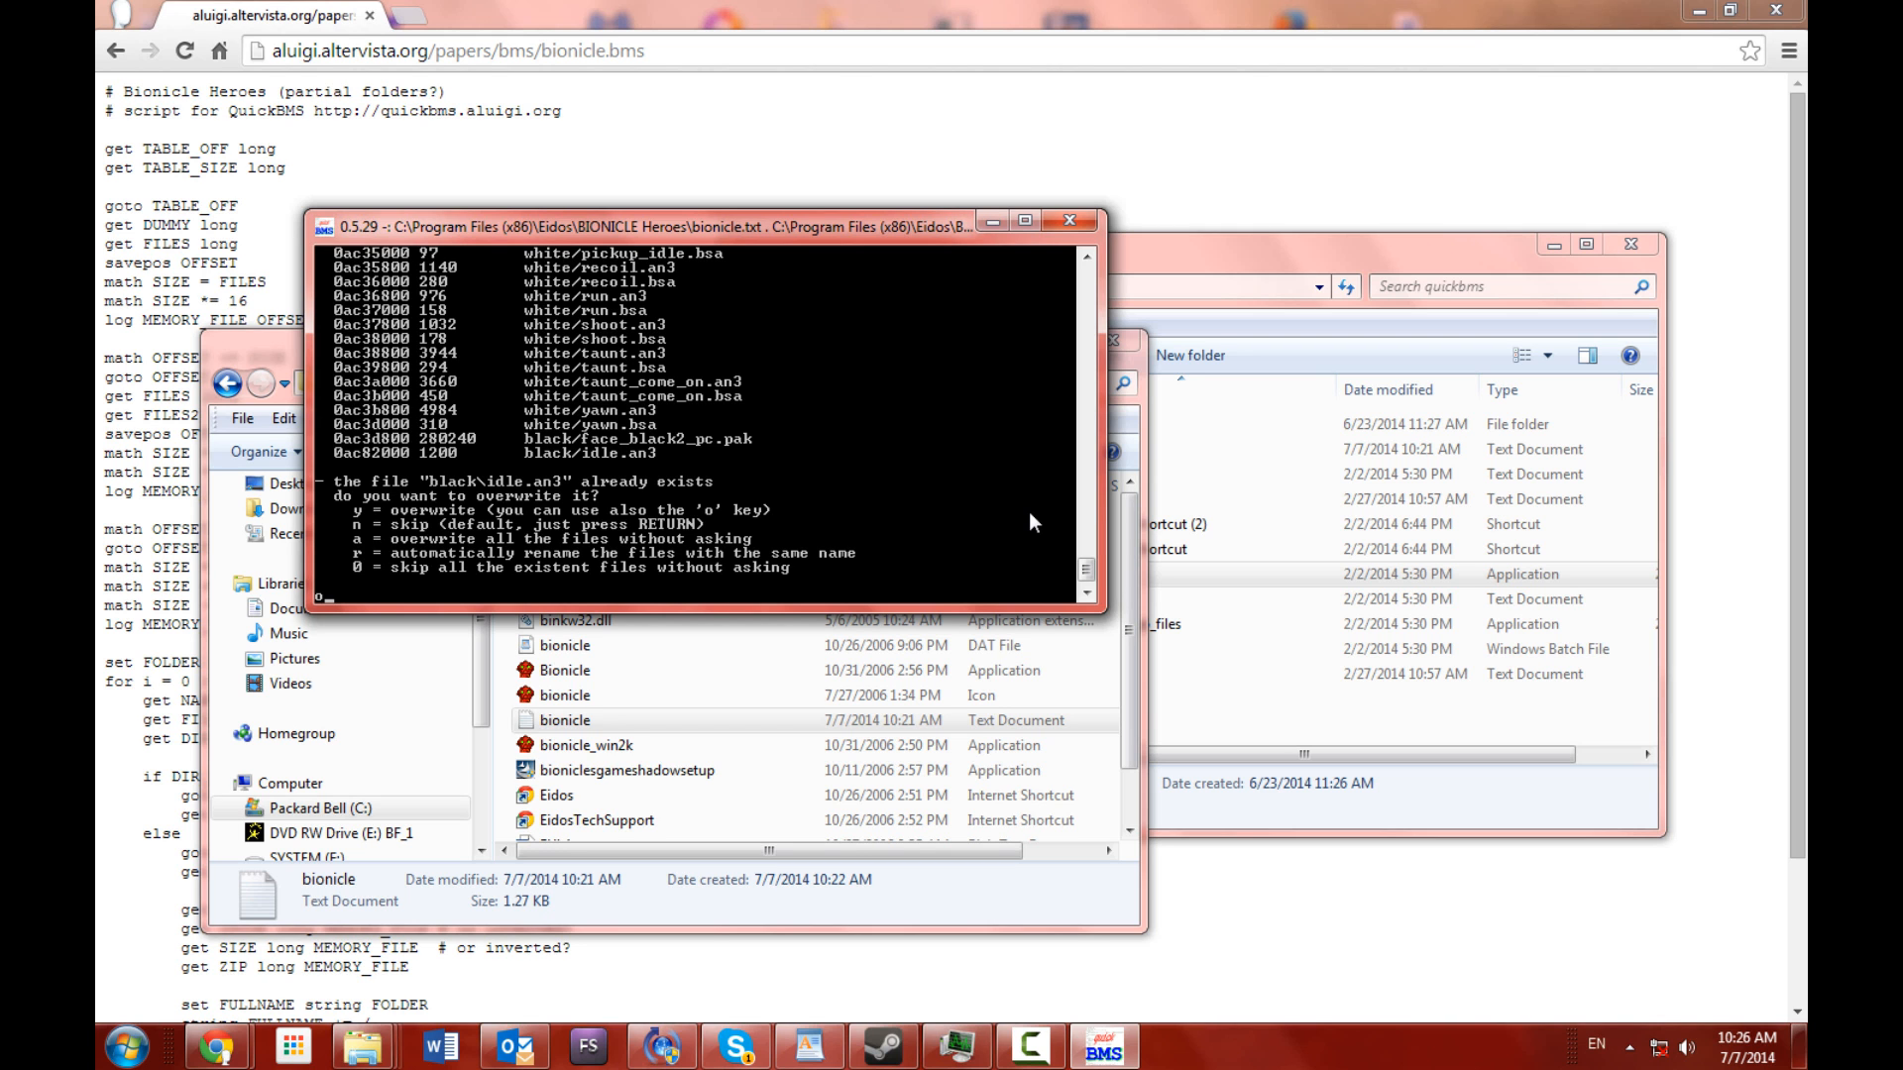
key("Return")
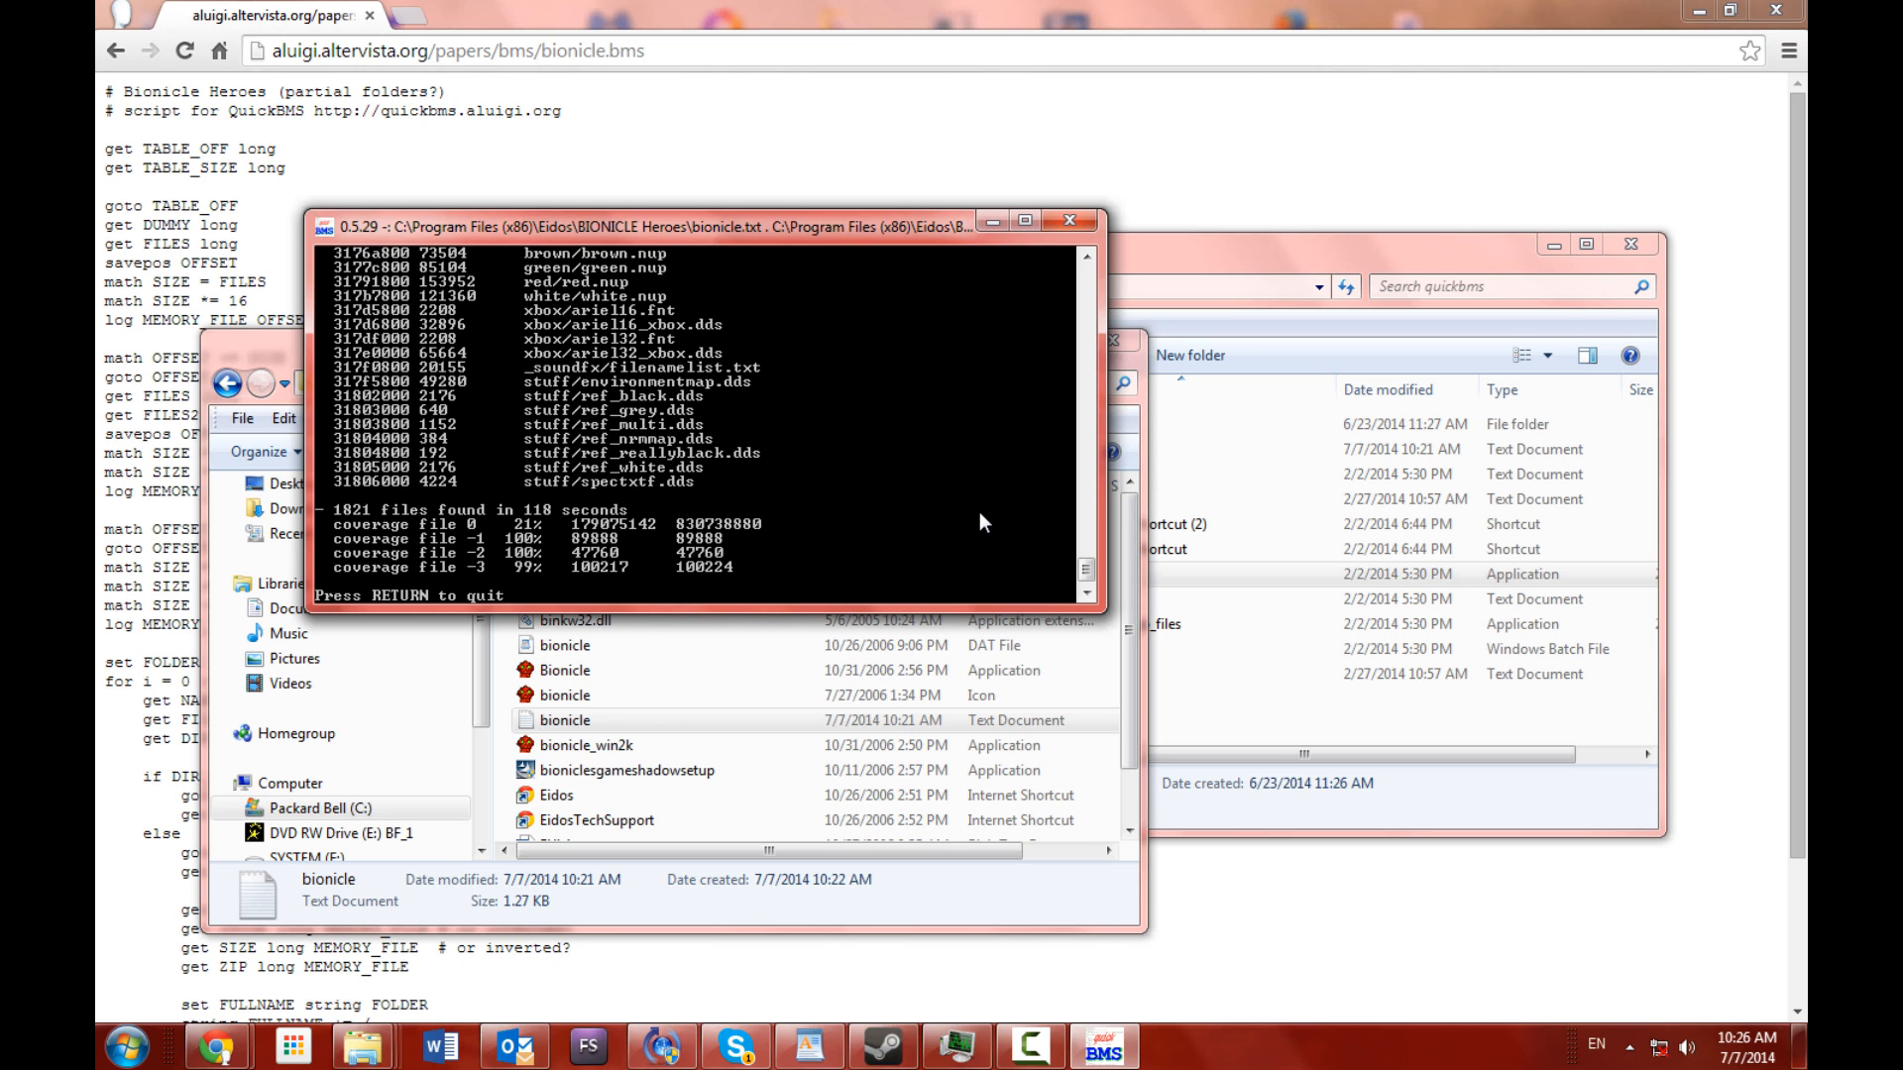
key("Return")
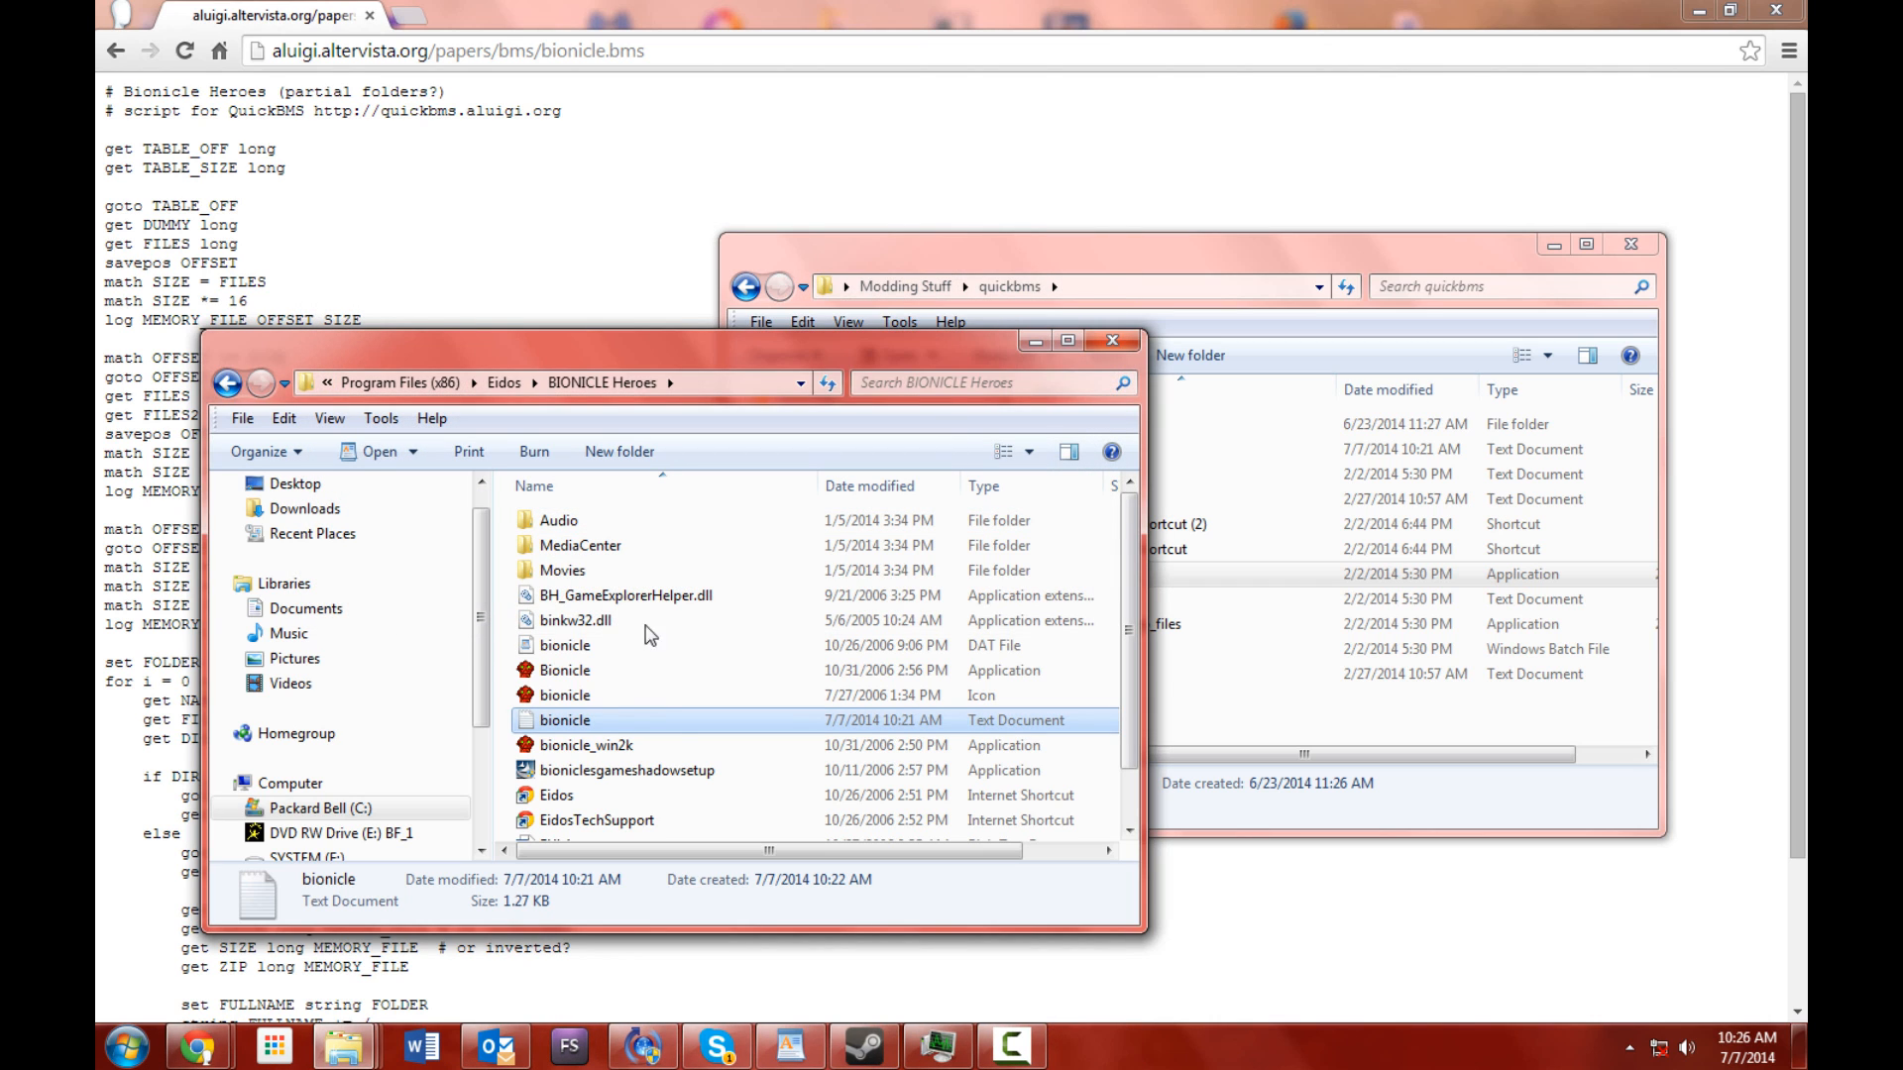
Look through the BIONICLE Heroes folder and its MediaCenter subfolder for the extracted files
scroll(691, 644, "down", 1)
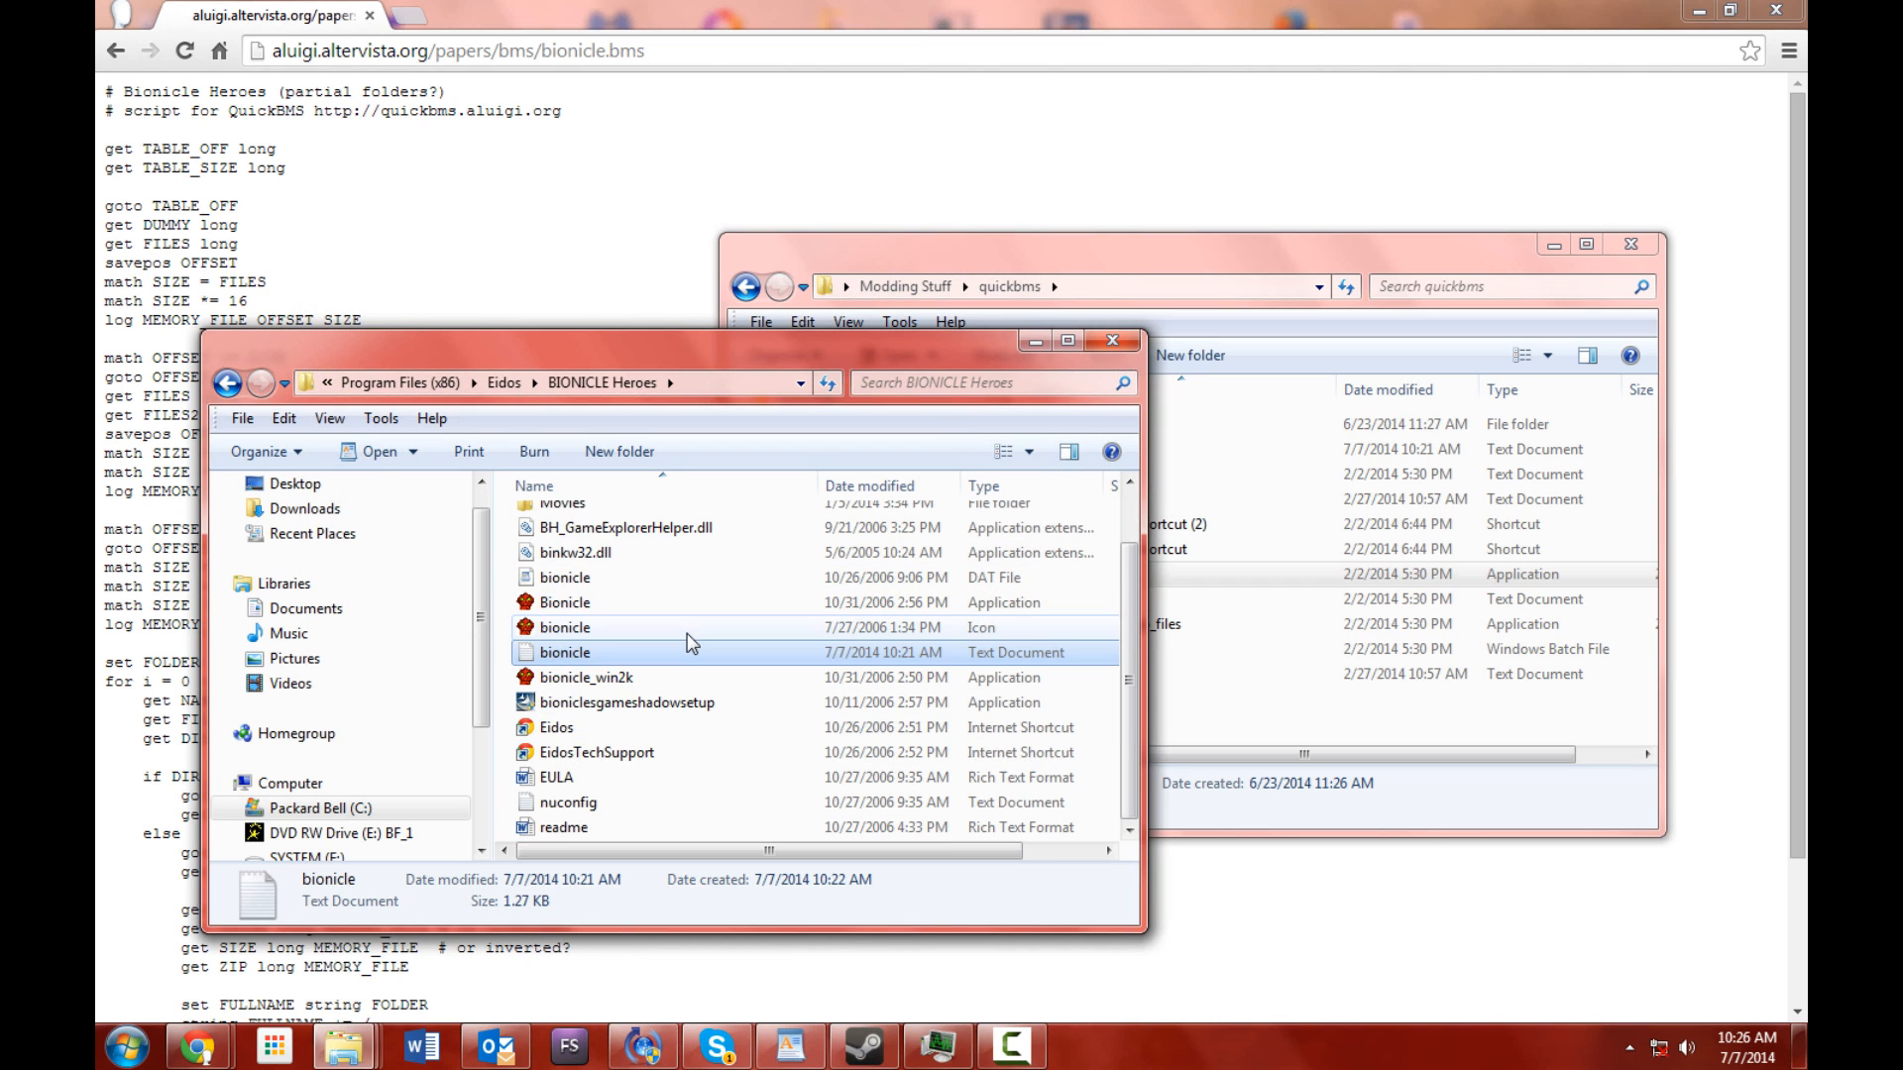
scroll(691, 645, "up", 1)
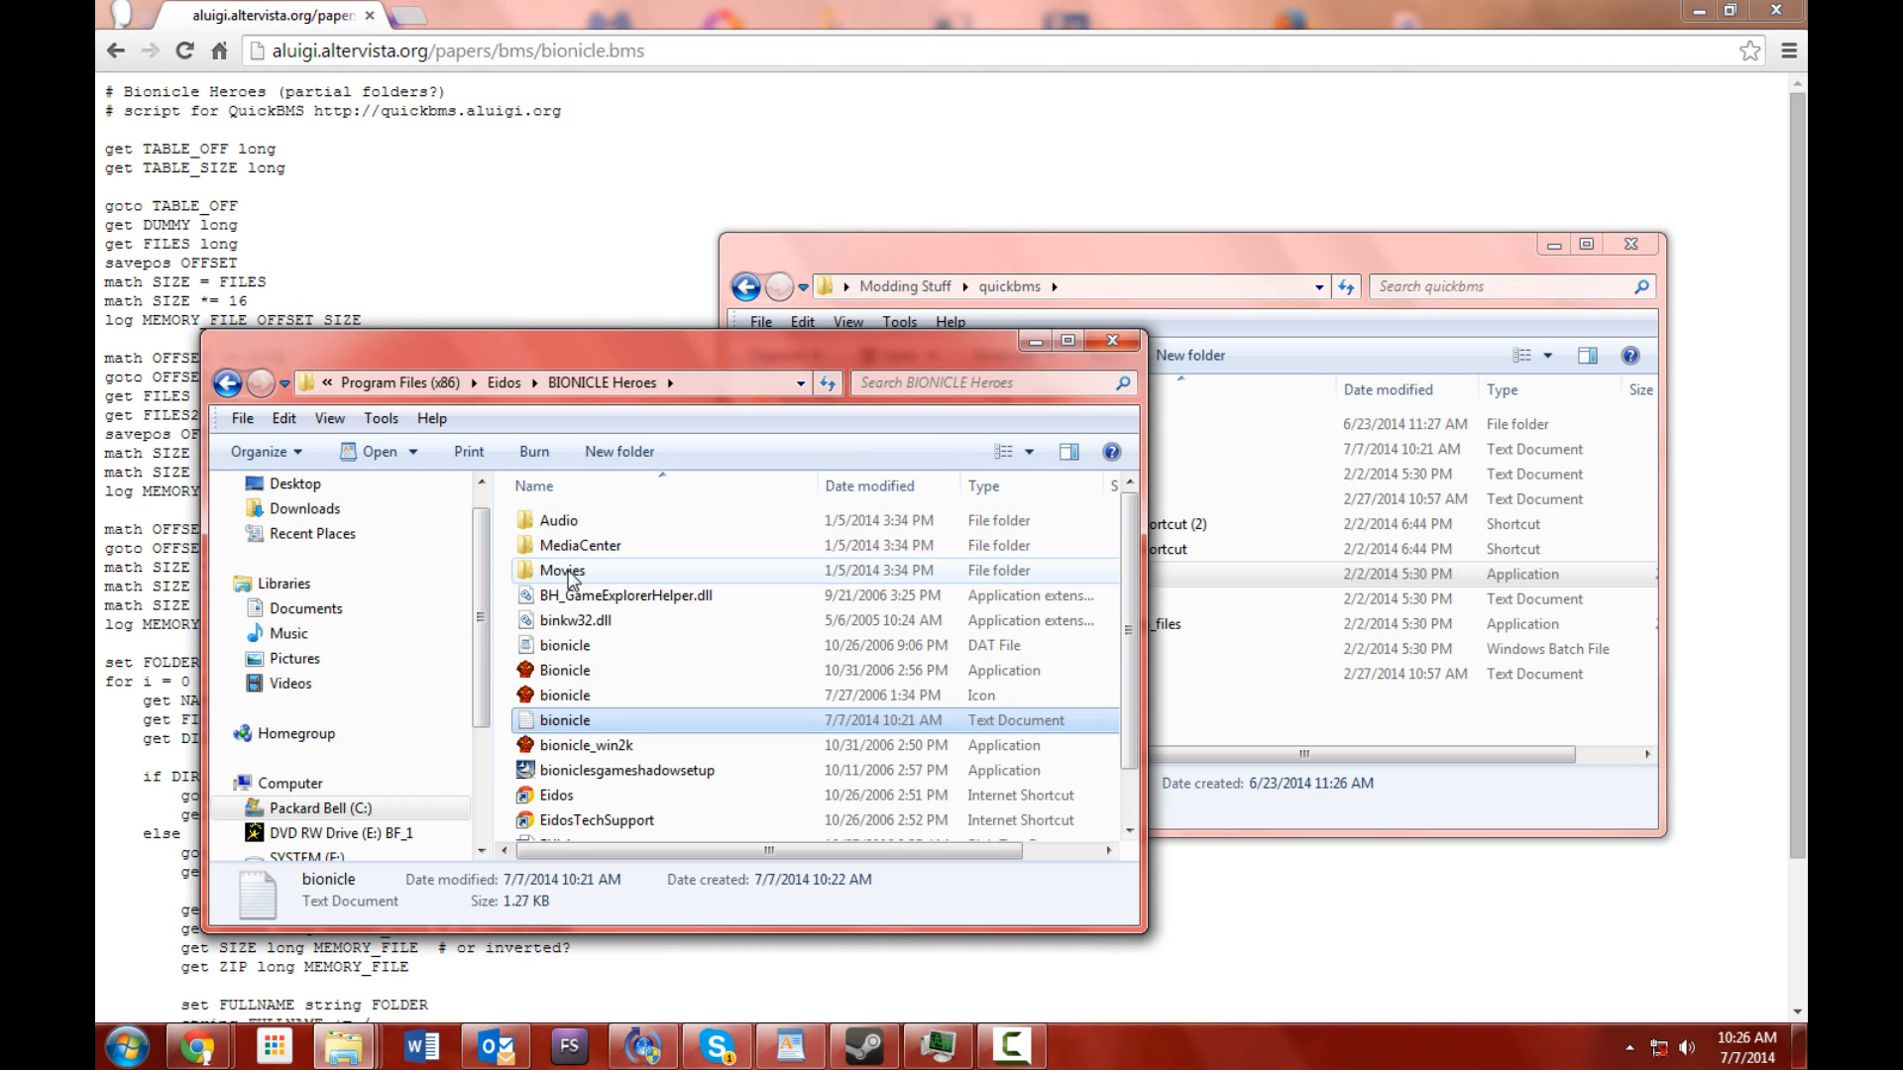
double_click(583, 546)
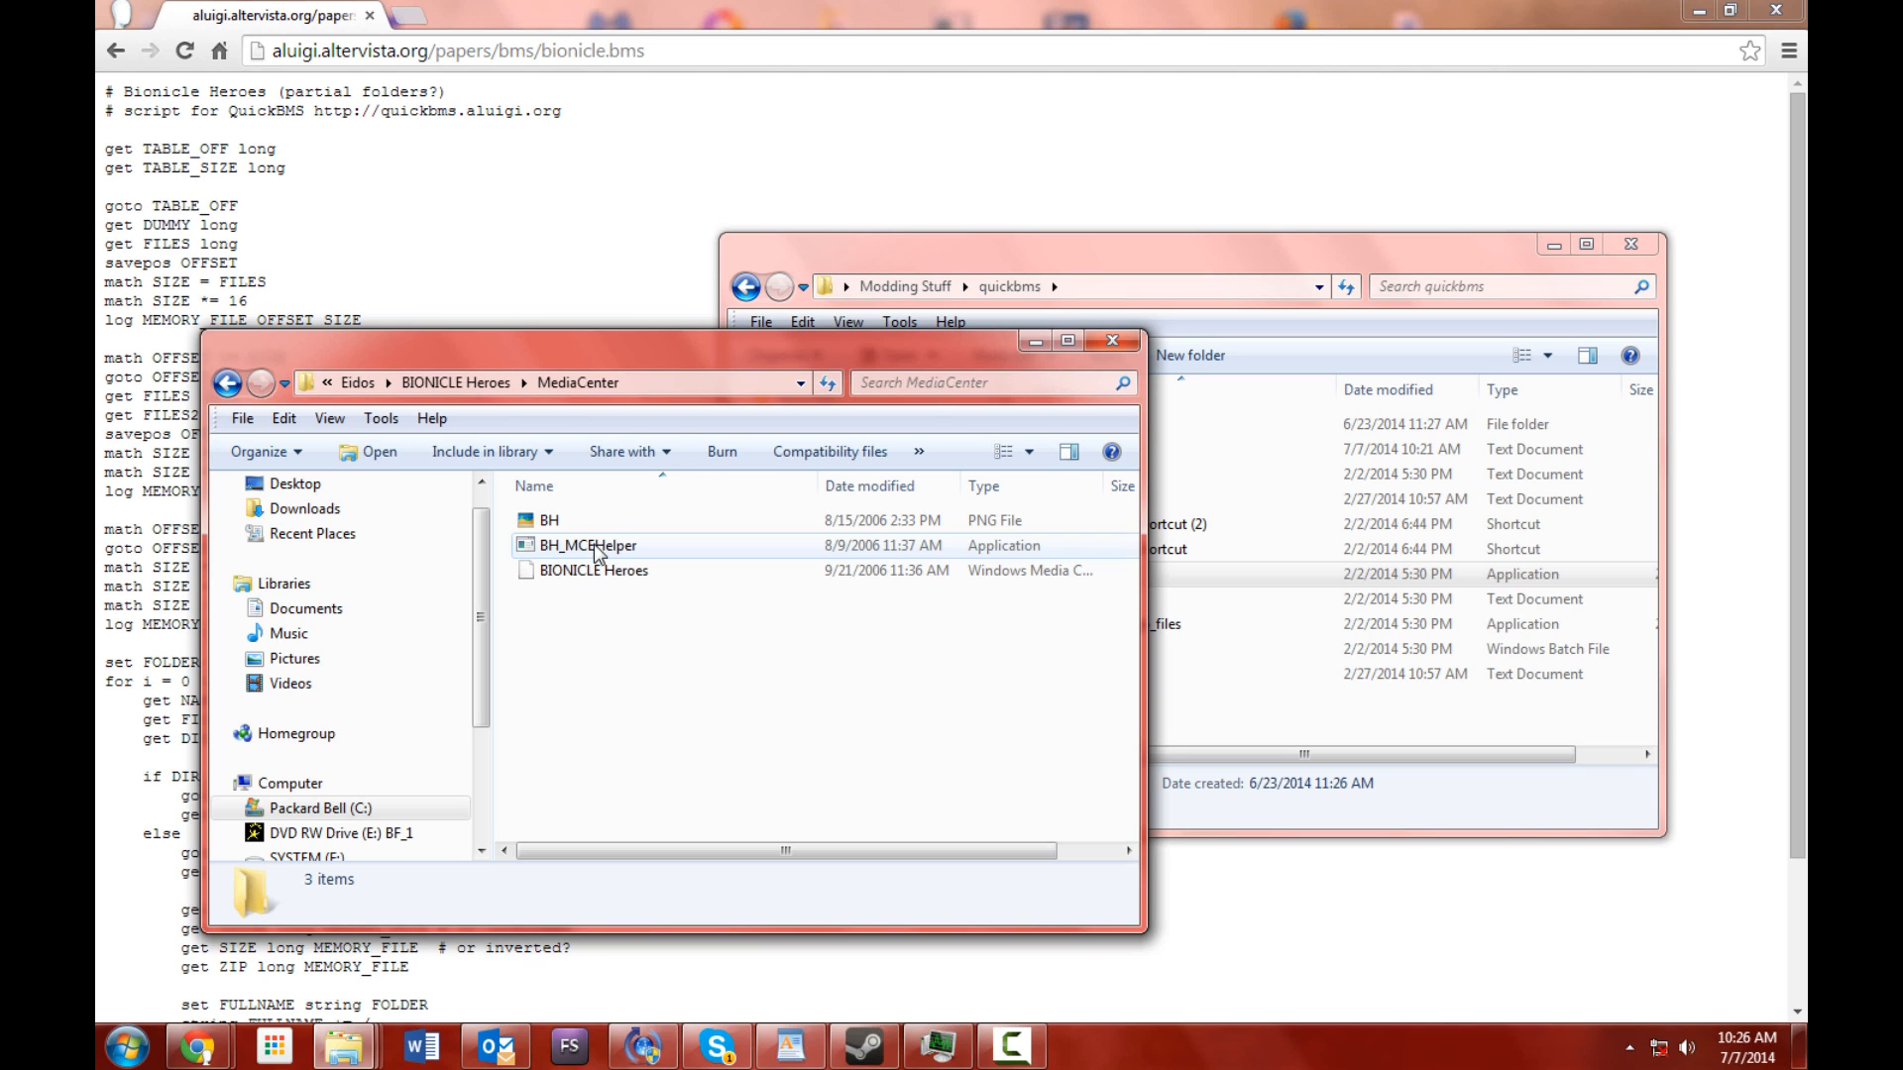
left_click(227, 383)
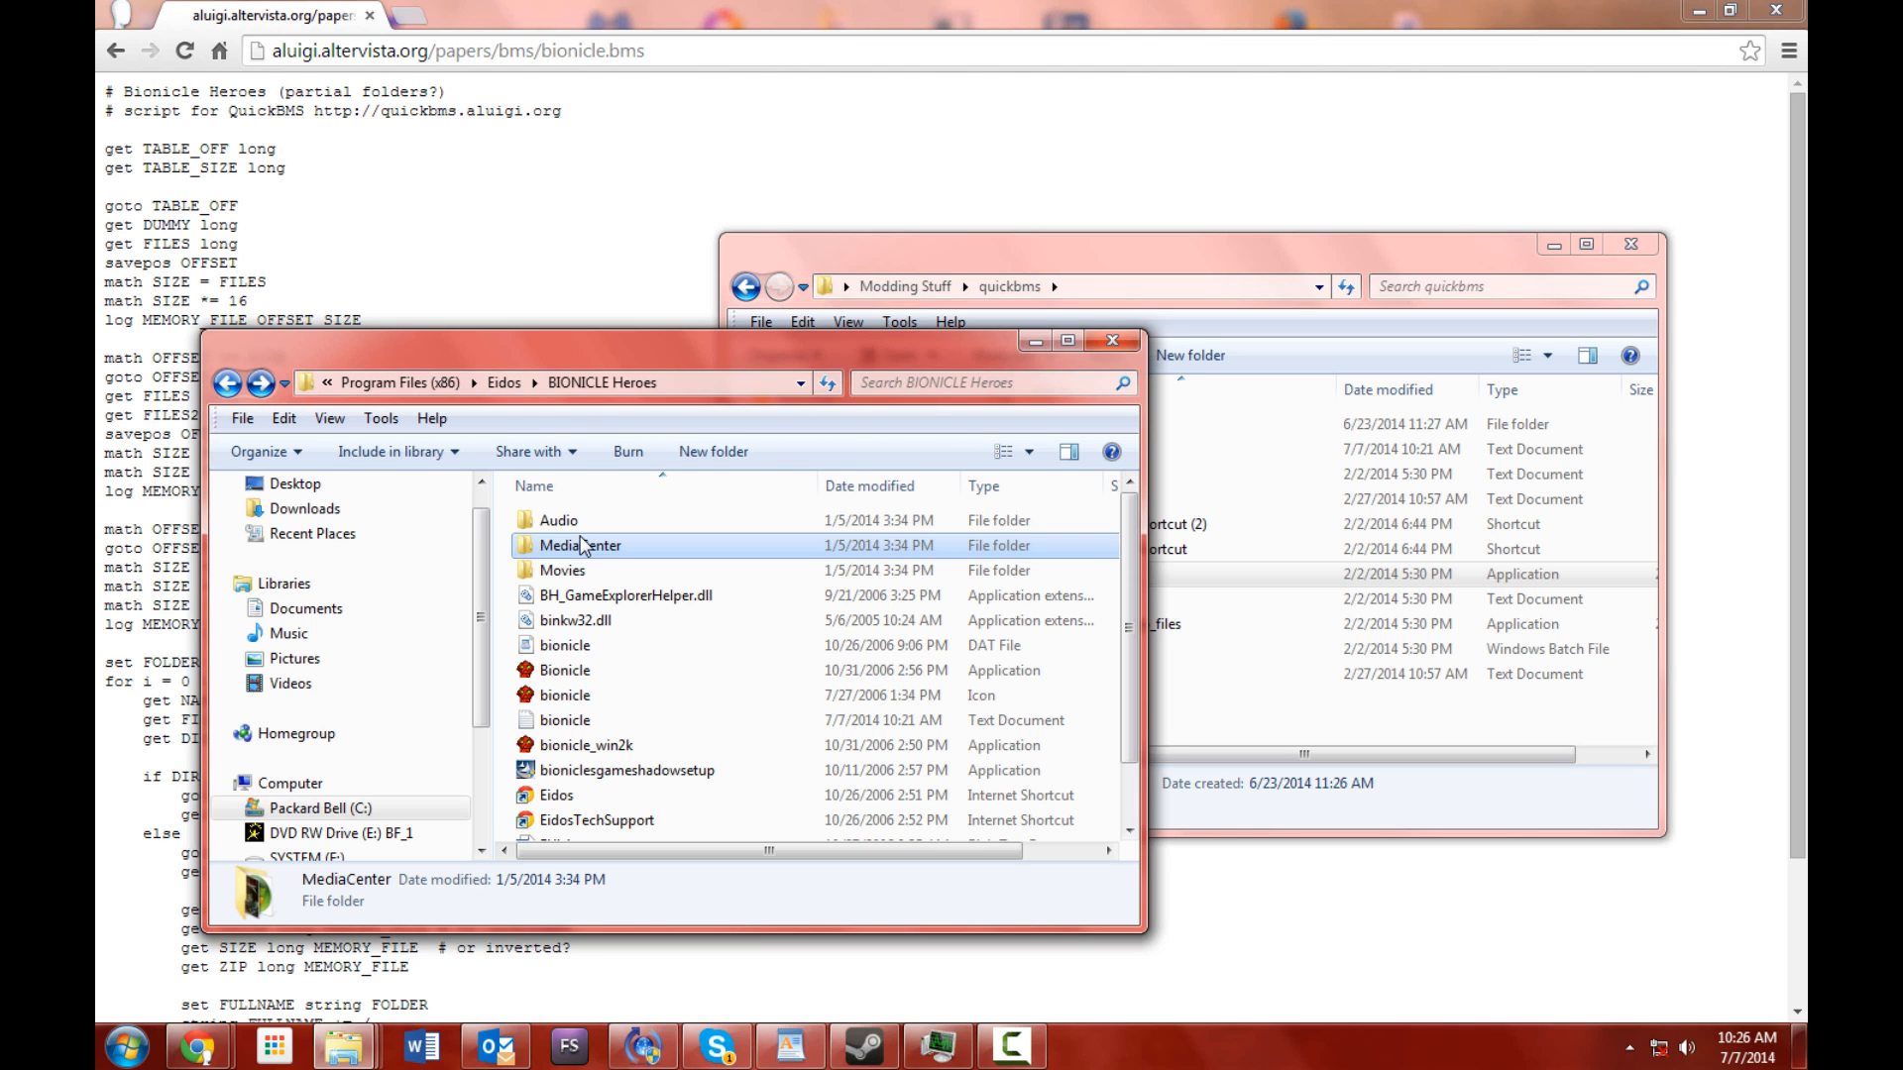
left_click(582, 523)
scroll(639, 560, "down", 1)
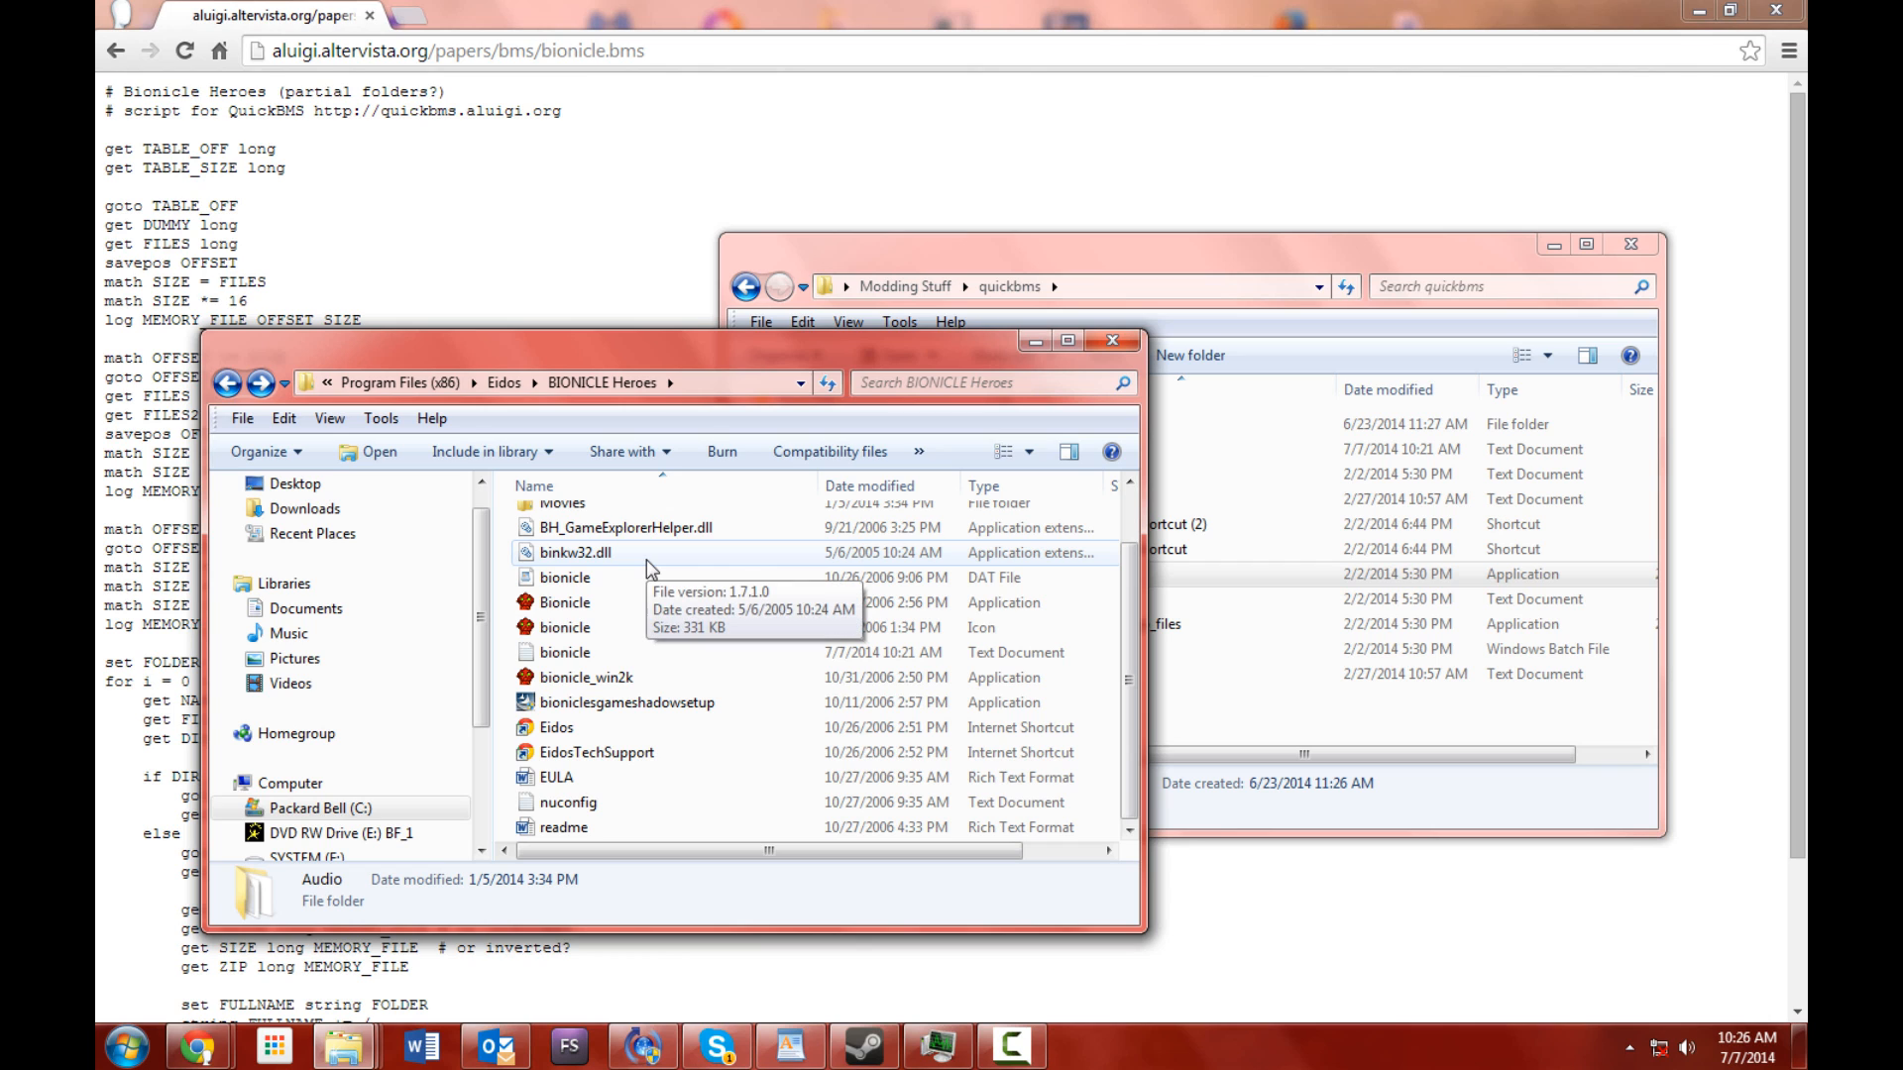
scroll(650, 568, "up", 1)
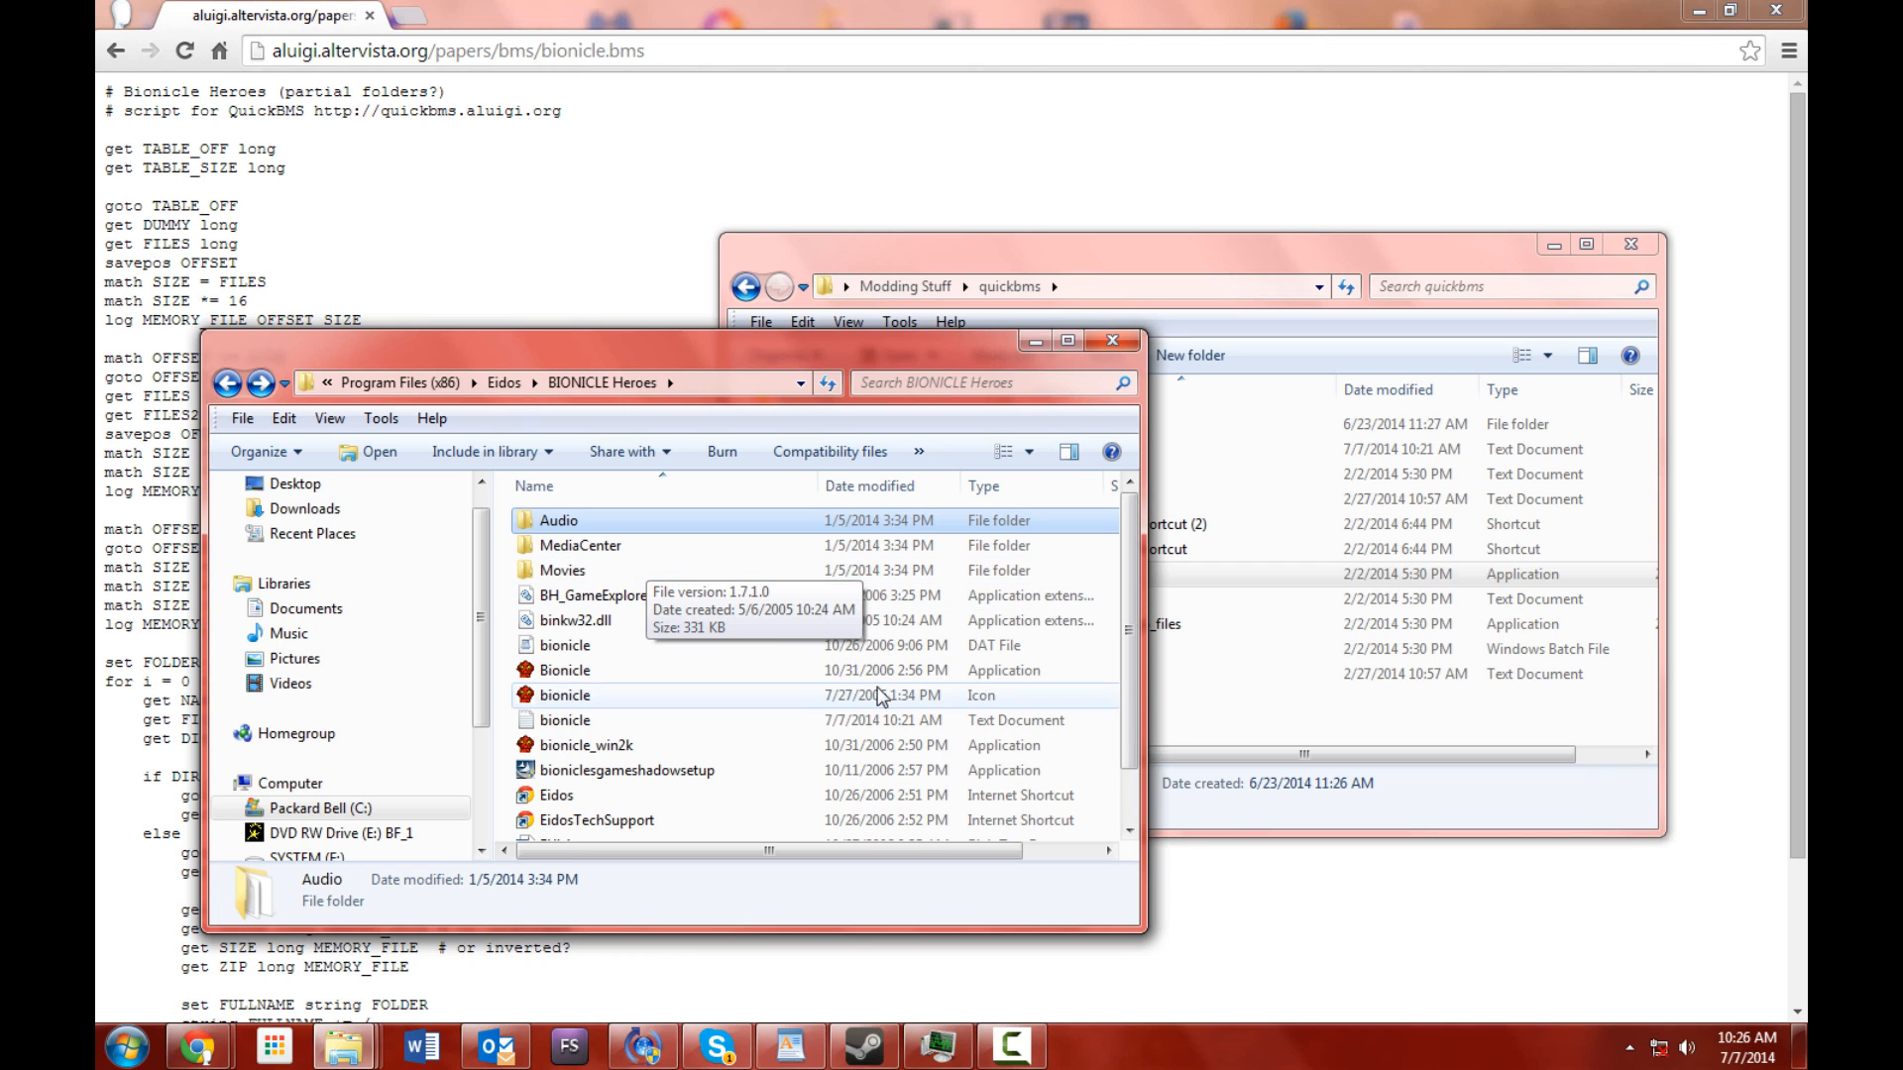
Run quickbms again, look for the extracted folders in the BIONICLE Heroes folder through its script selection dialog, and cancel it
left_click(1029, 249)
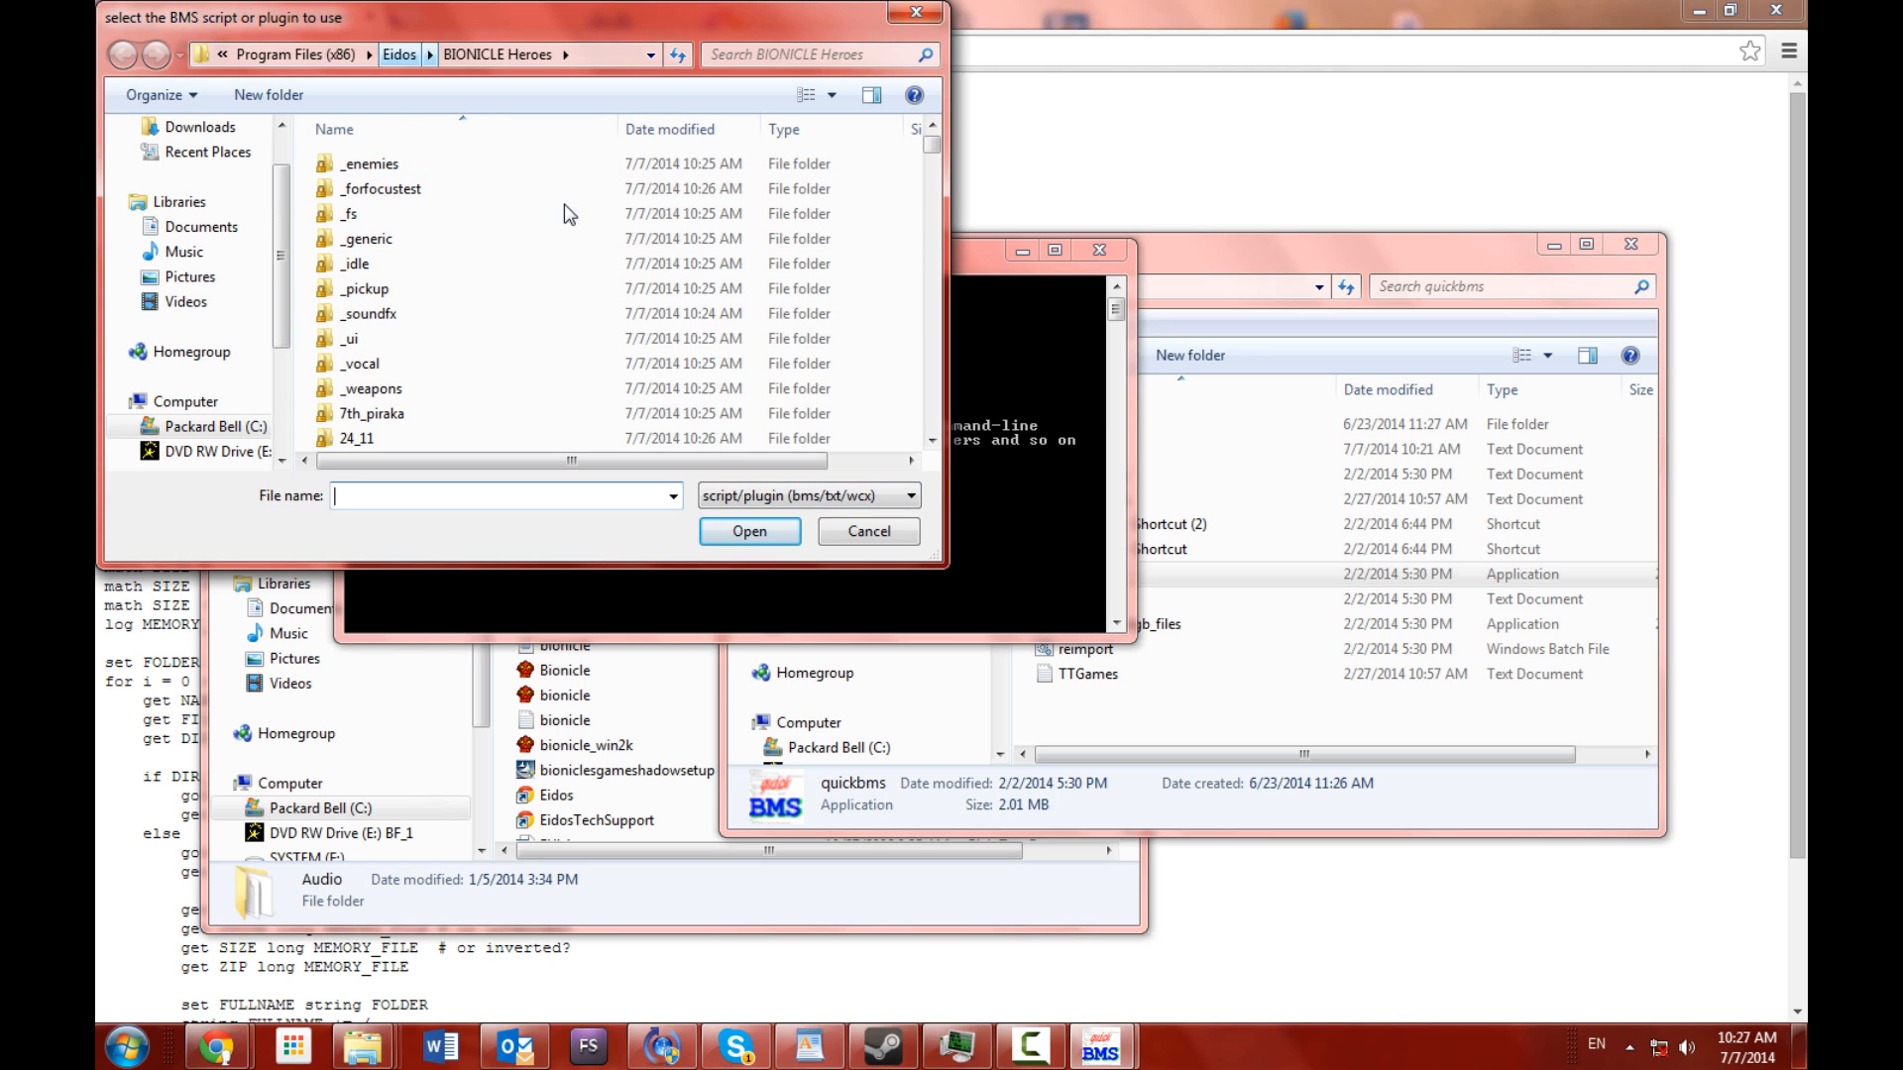
left_click_drag(937, 153, 933, 400)
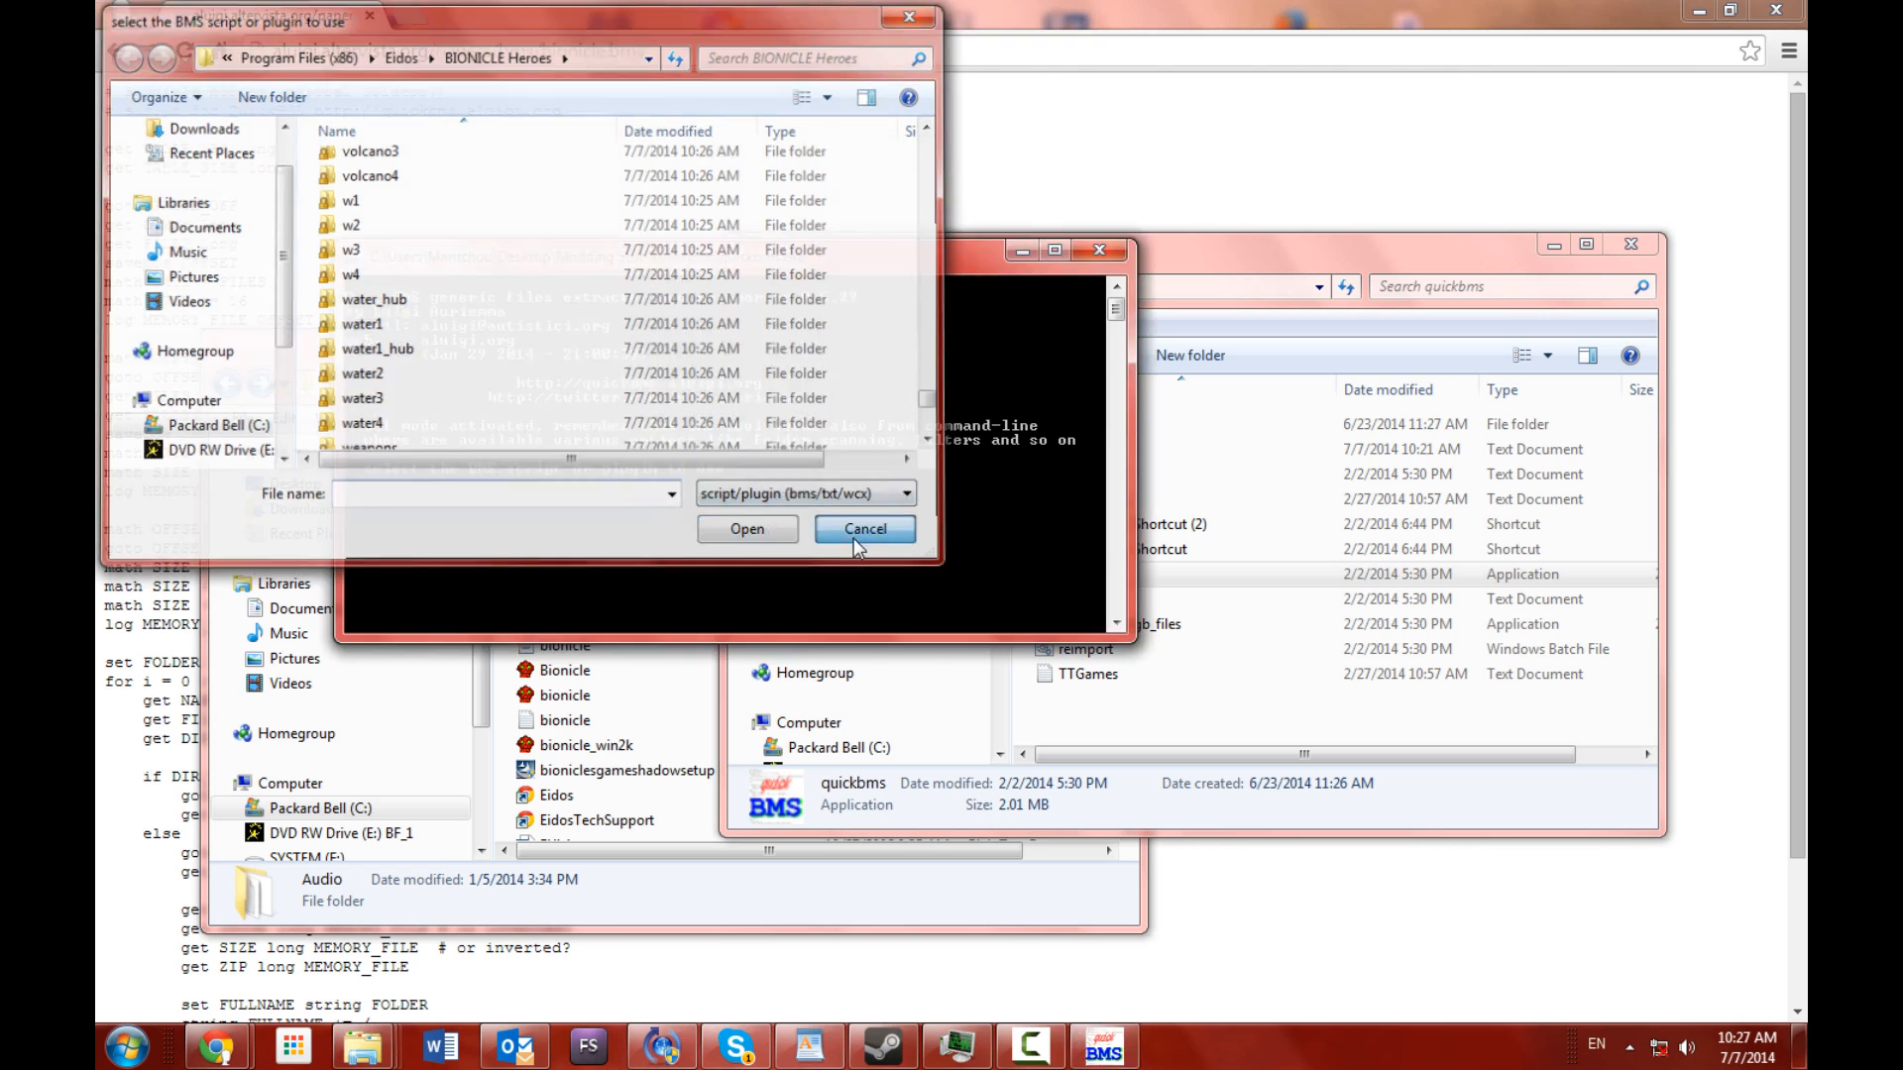
left_click(858, 533)
Reopen the BIONICLE Heroes folder from the Eidos folder and check its file list for the extracted folders
left_click(497, 355)
scroll(750, 586, "down", 1)
scroll(750, 587, "up", 1)
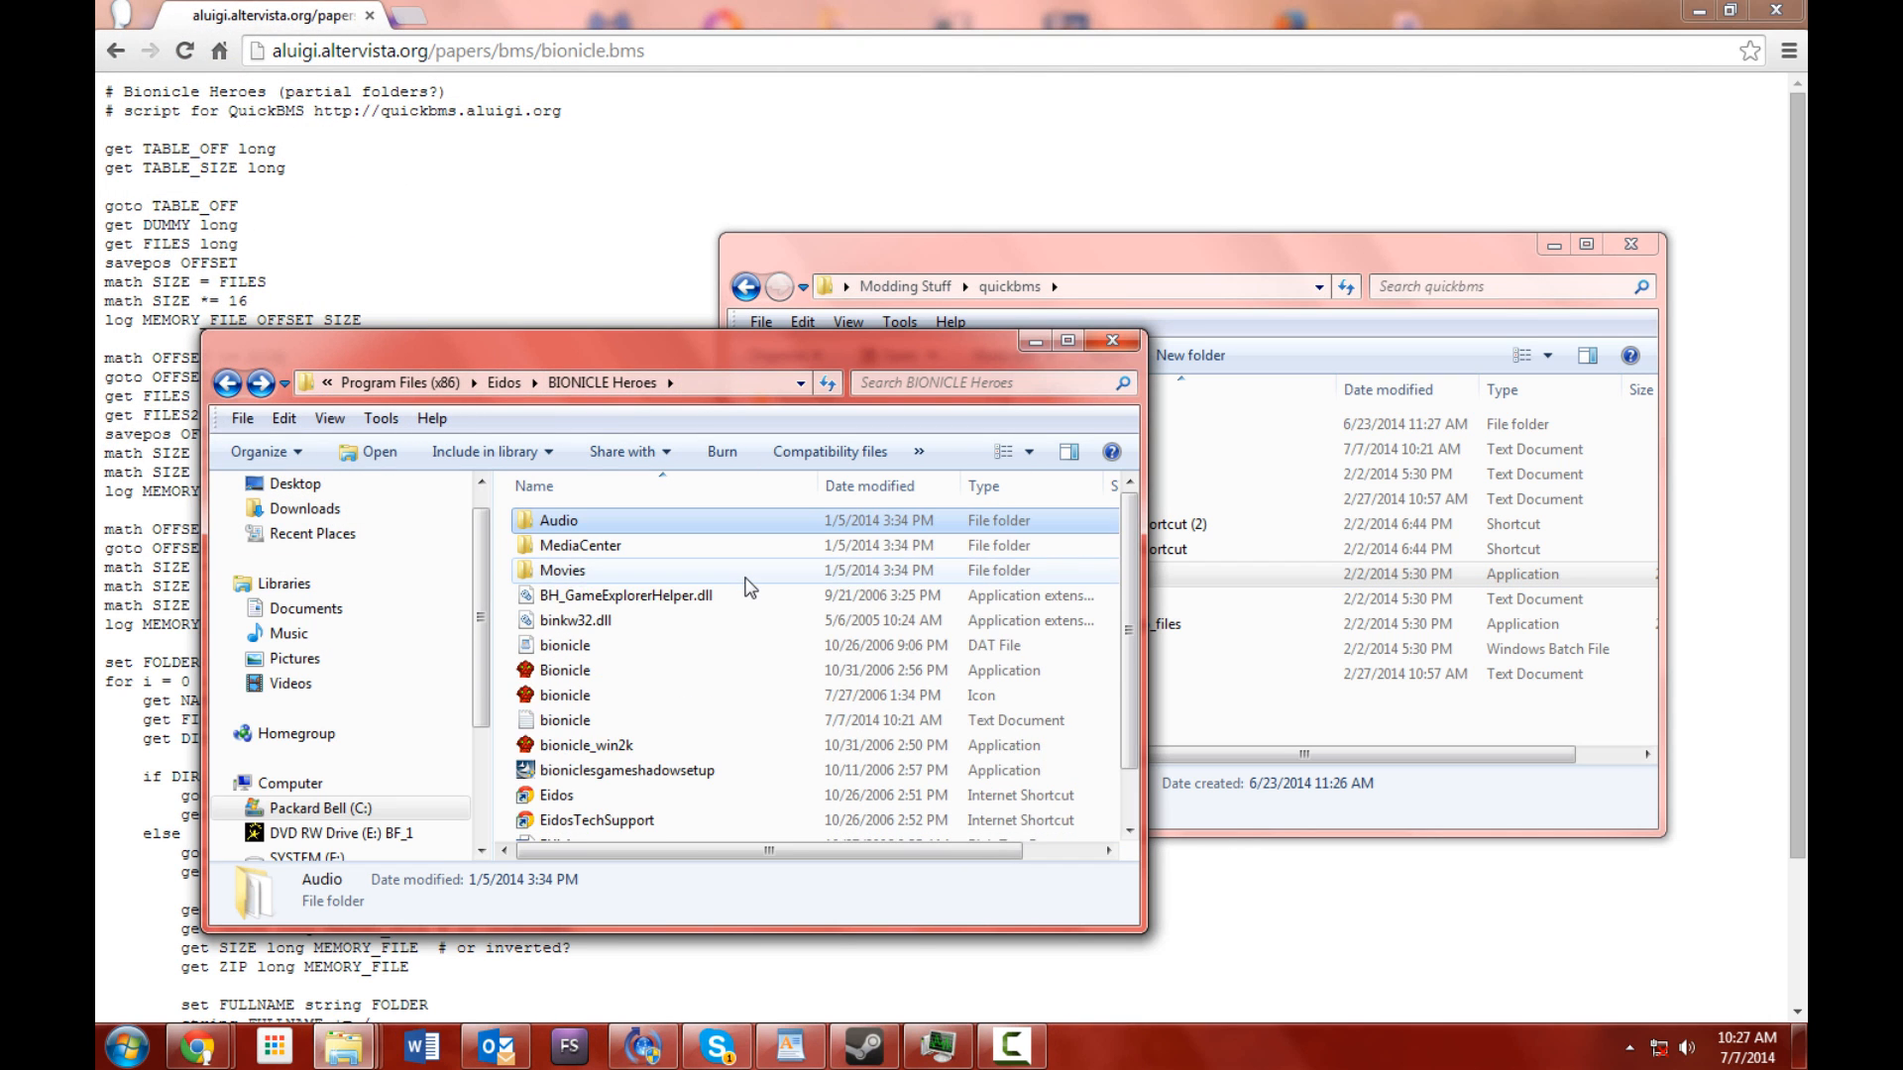
scroll(751, 586, "down", 1)
scroll(750, 586, "up", 1)
left_click(227, 384)
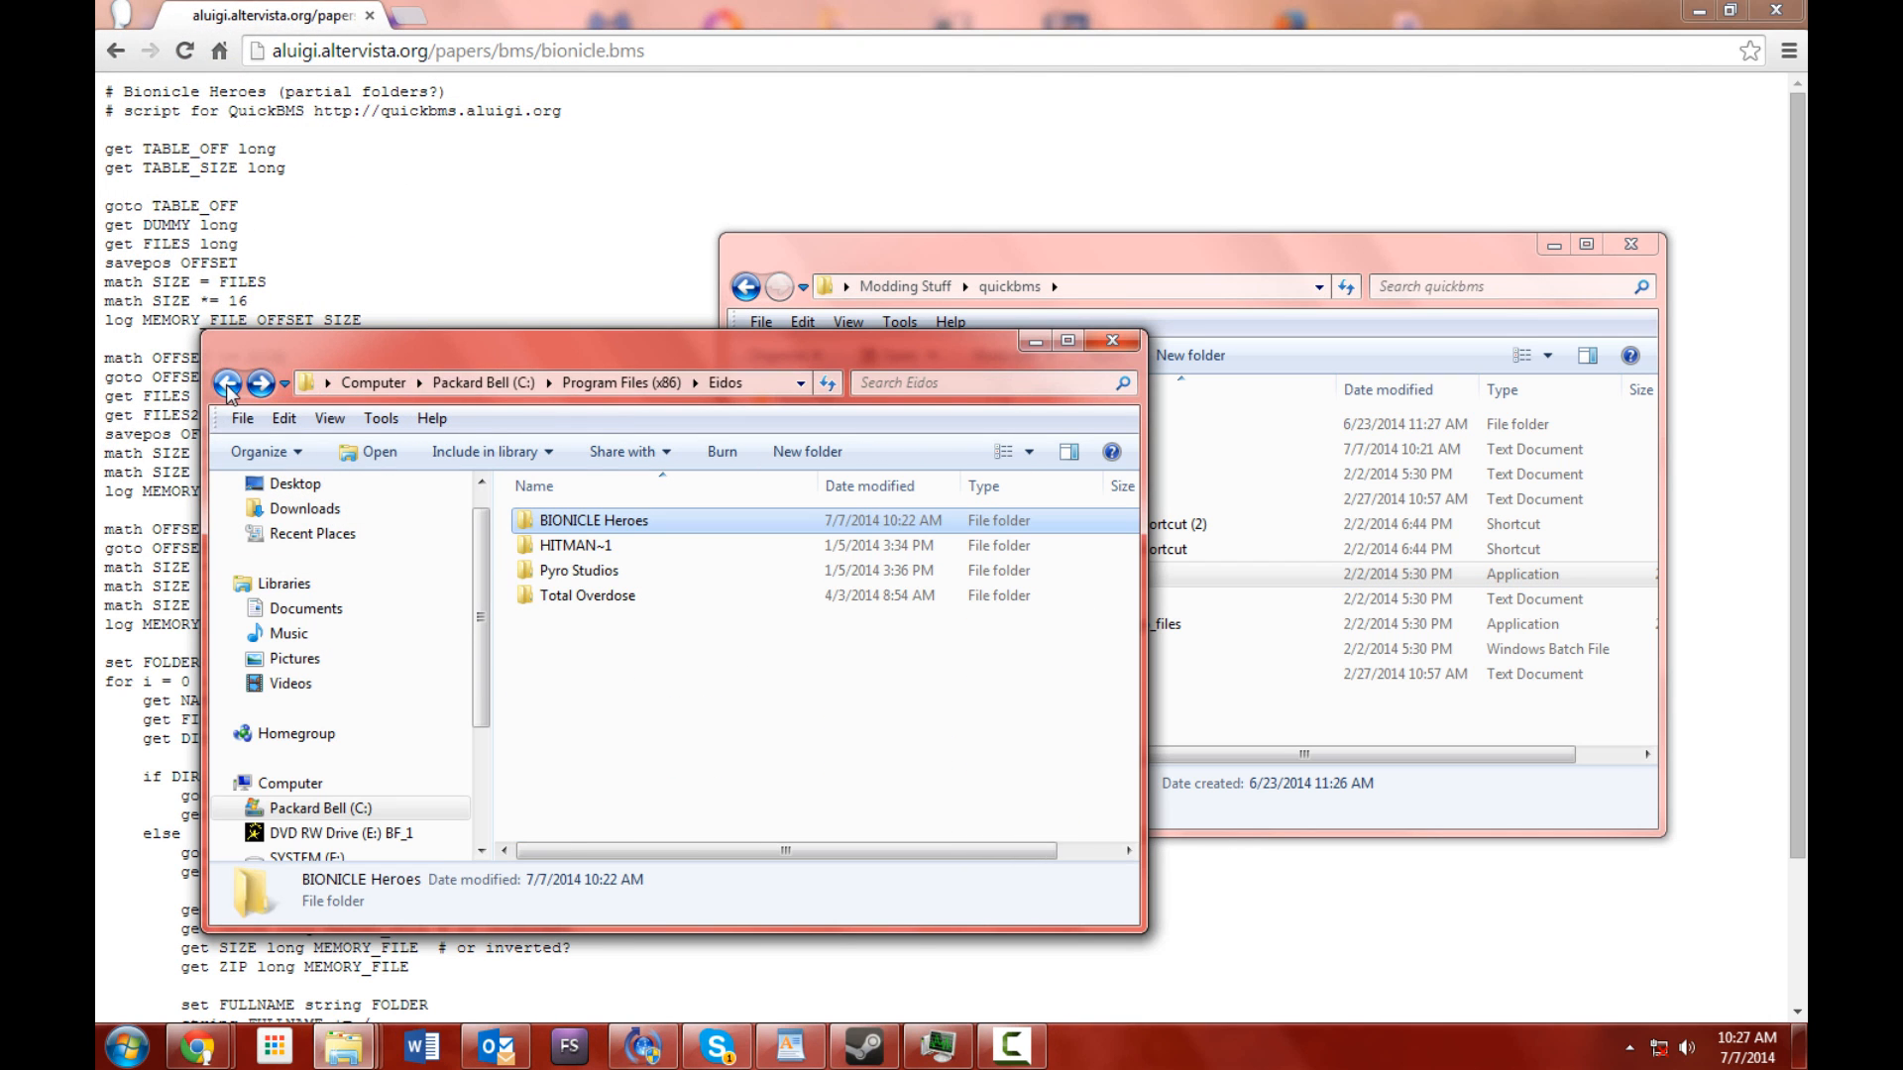
left_click(260, 383)
scroll(750, 588, "down", 1)
scroll(751, 586, "up", 1)
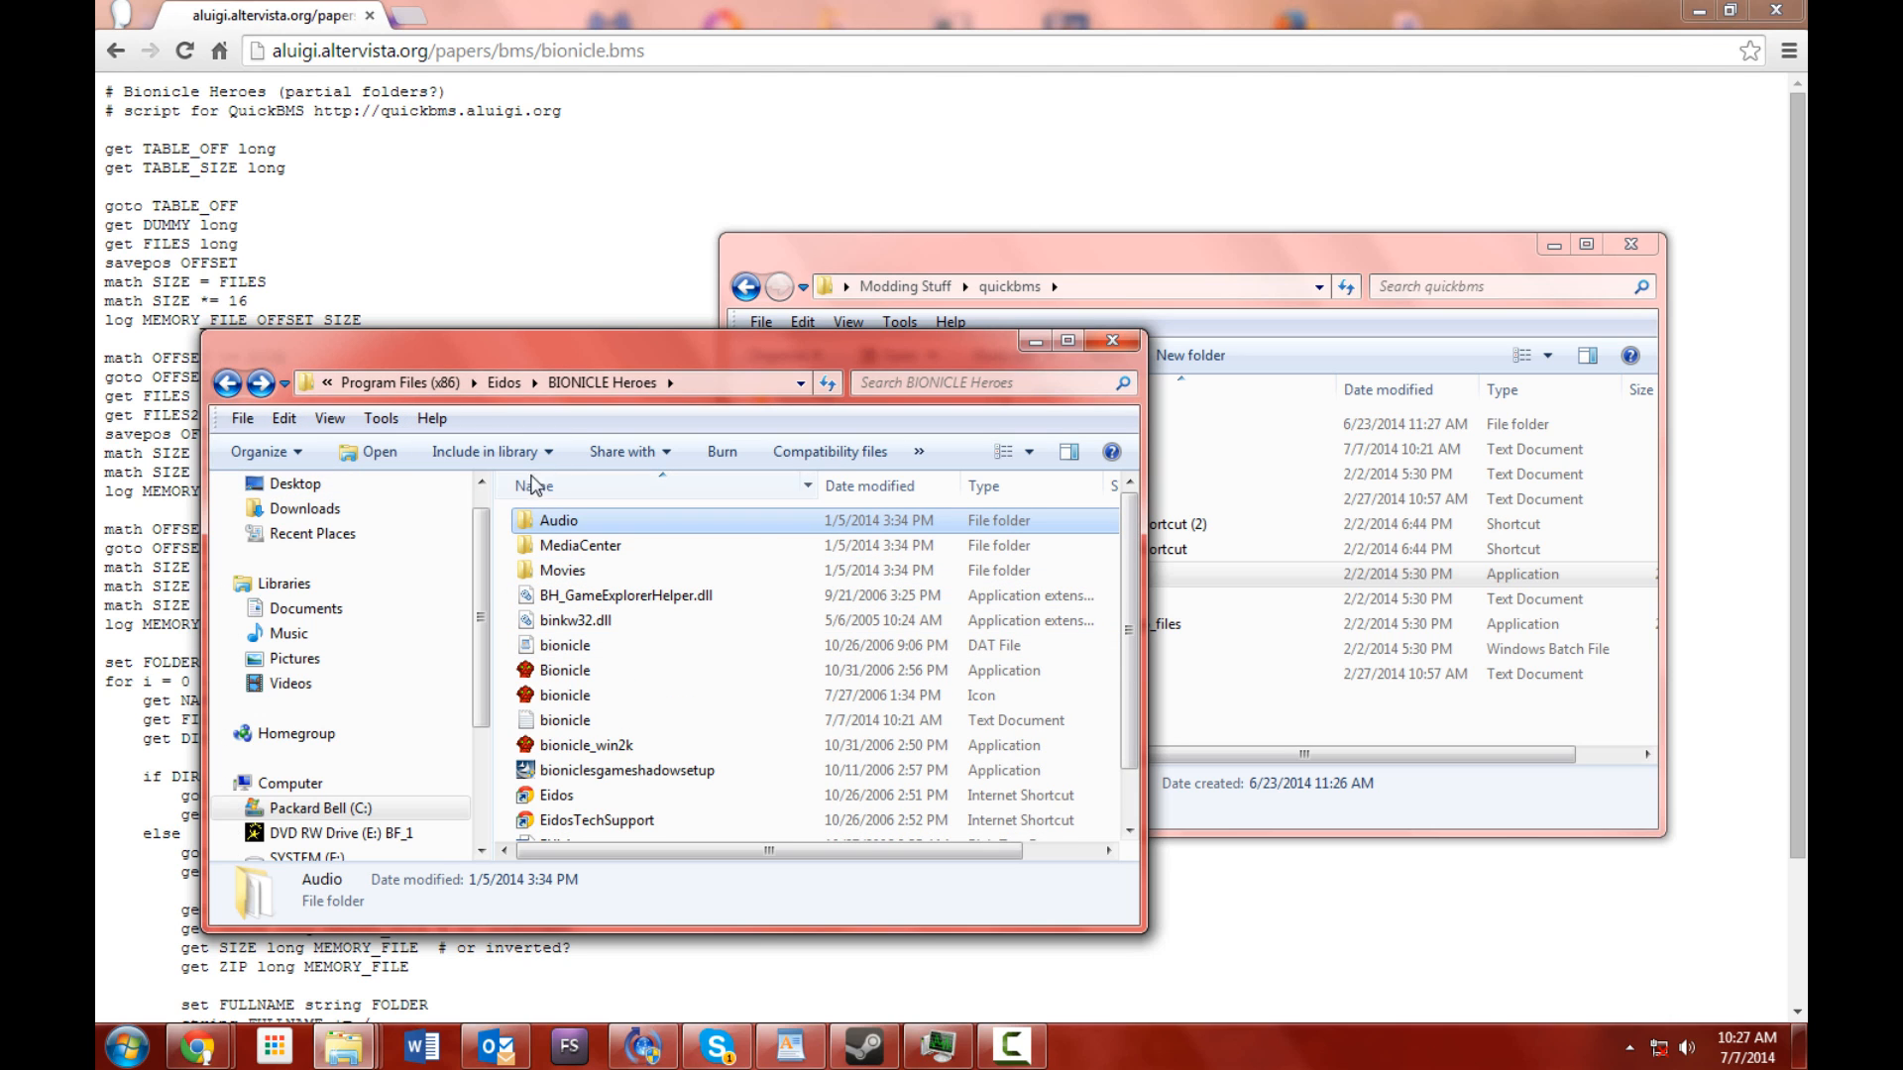
scroll(666, 581, "down", 1)
scroll(666, 582, "up", 1)
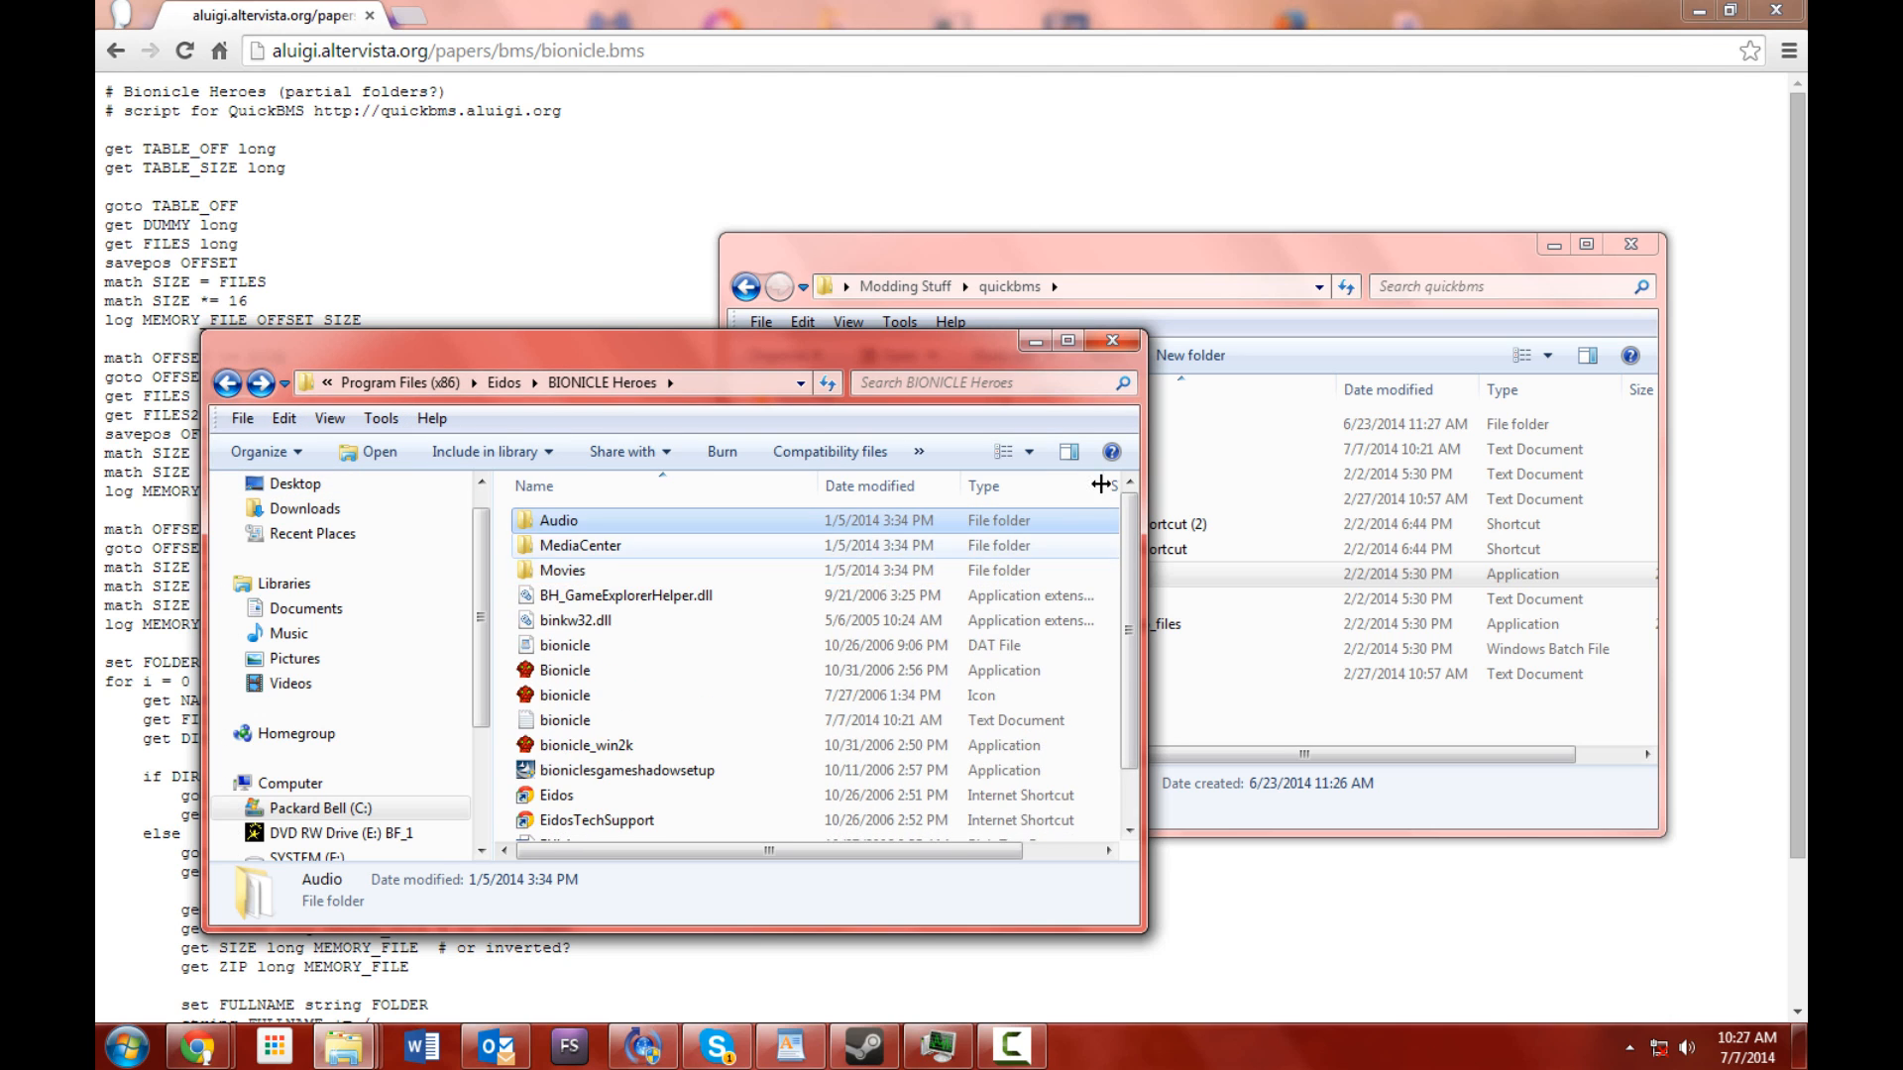
scroll(793, 642, "down", 1)
scroll(801, 646, "up", 1)
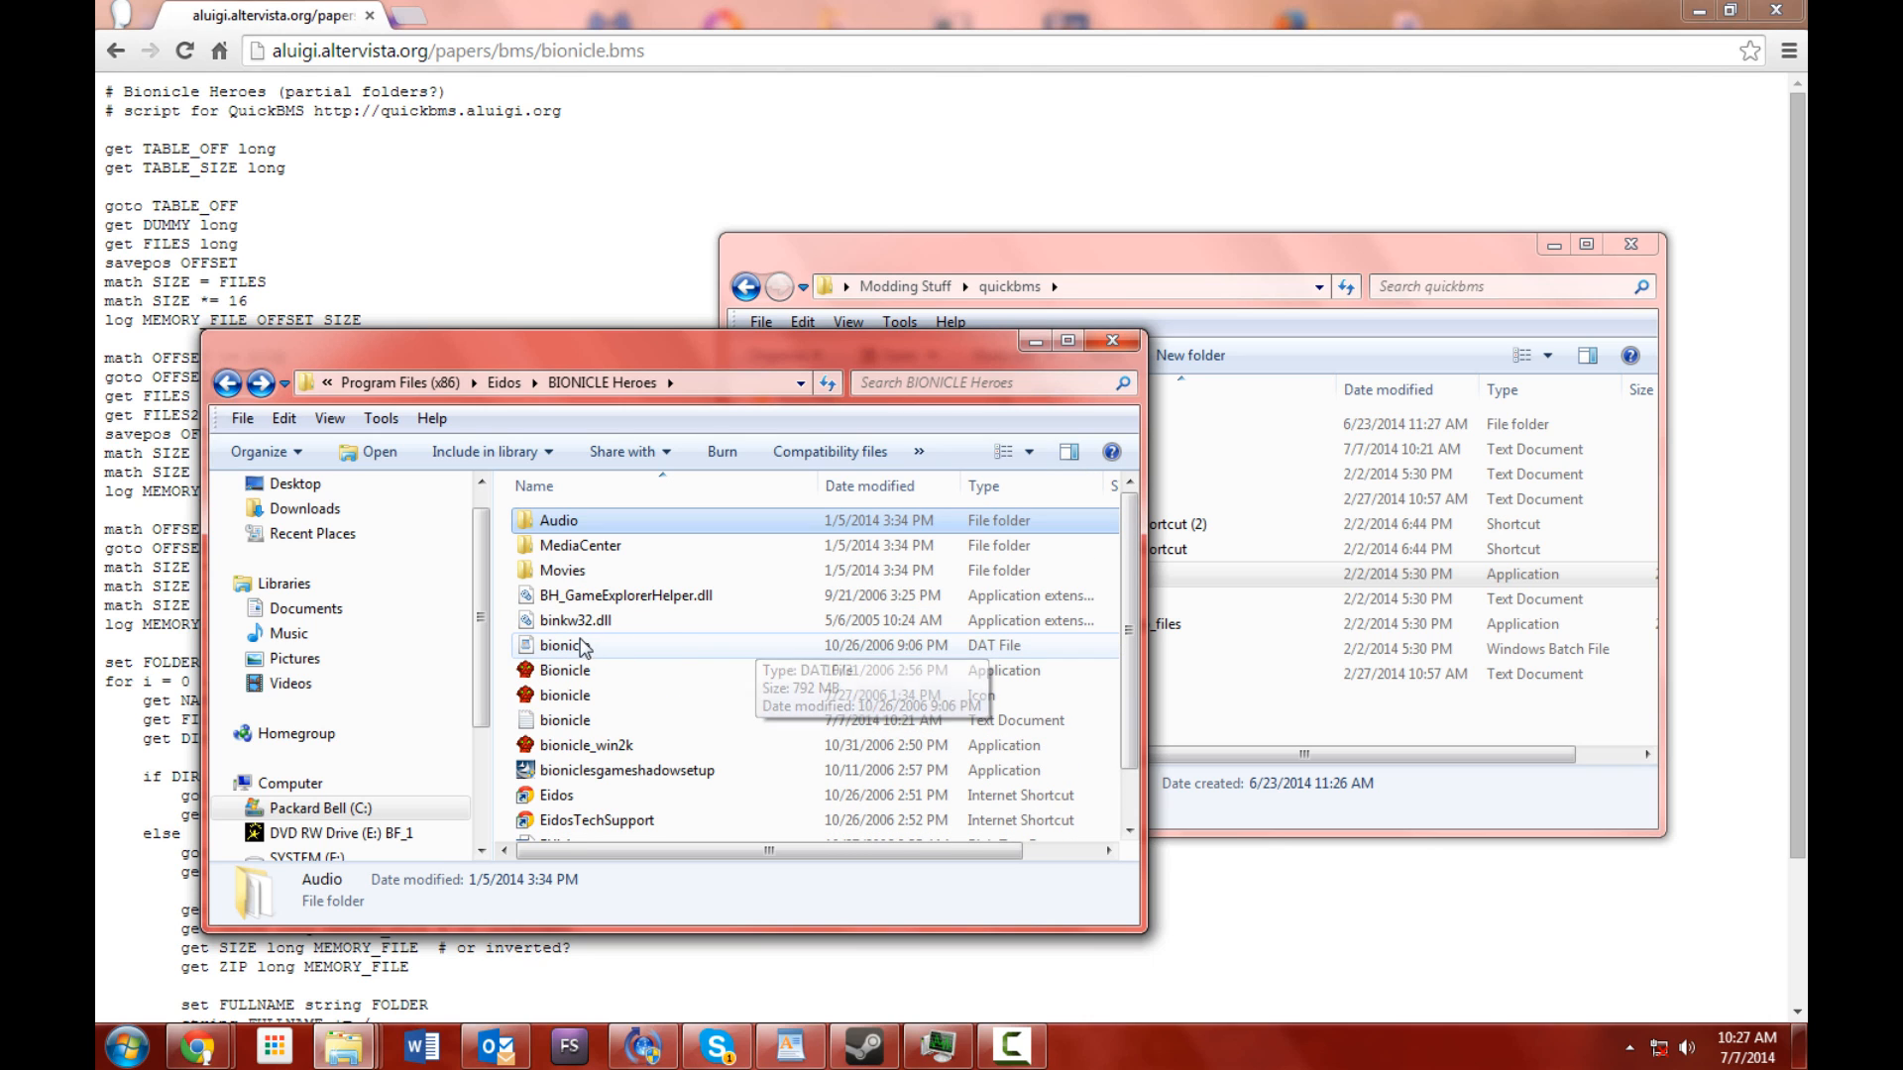